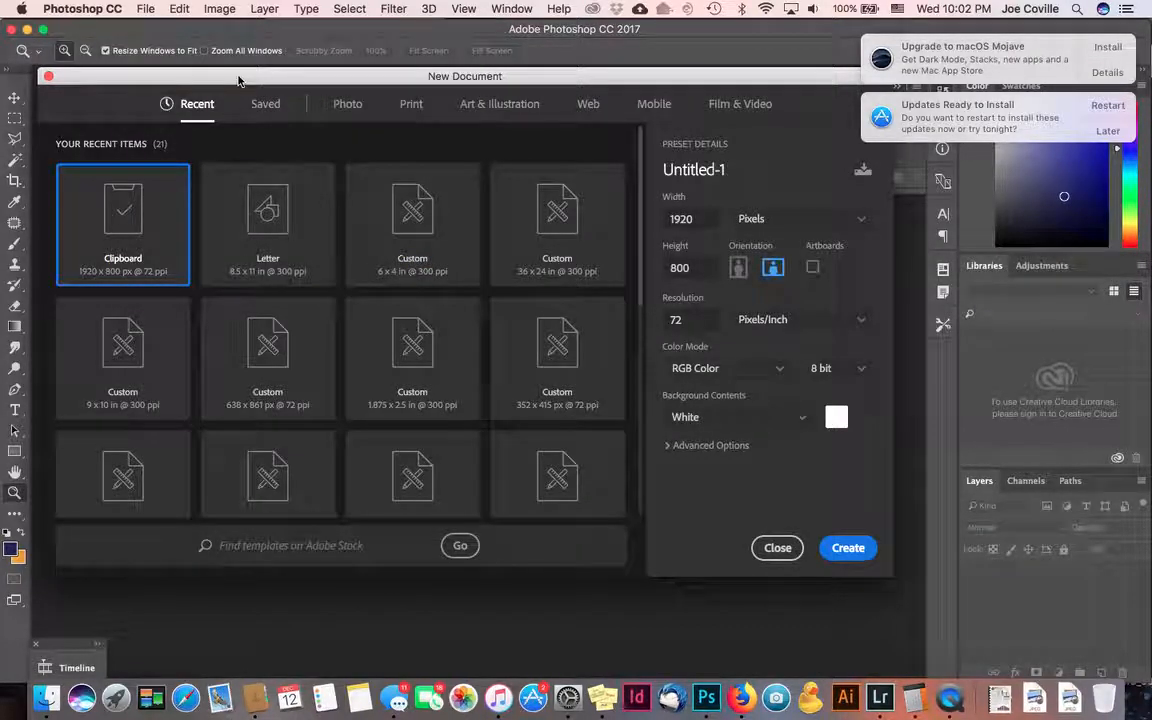
- Create a blank Letter-preset document and open dubai-bg.jpg from the DubaiPoster folder
{"action": "left_click", "coordinate": [307, 218]}
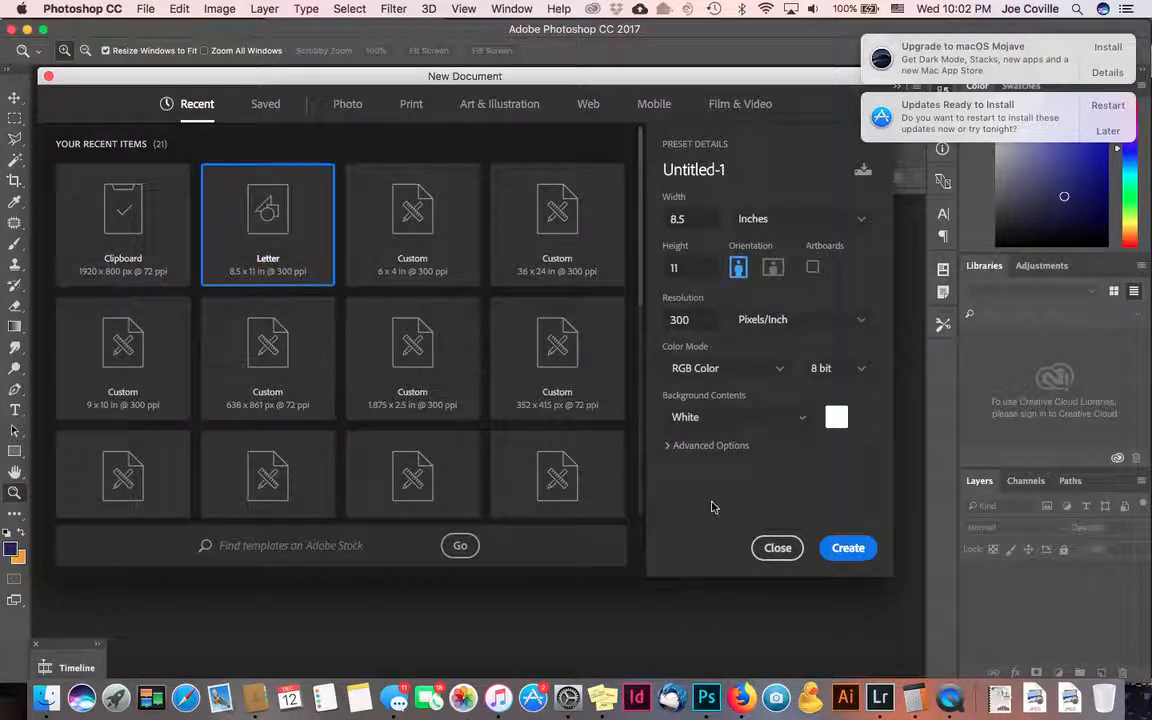
{"action": "left_click", "coordinate": [860, 545]}
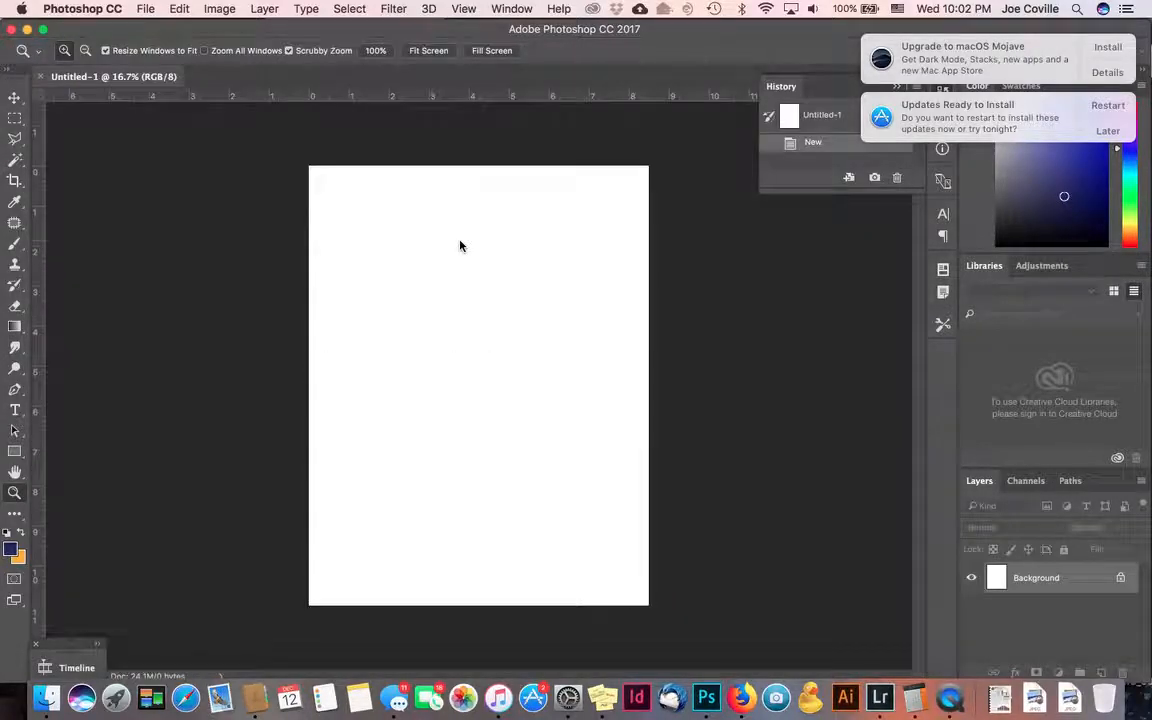
{"action": "left_click", "coordinate": [146, 9]}
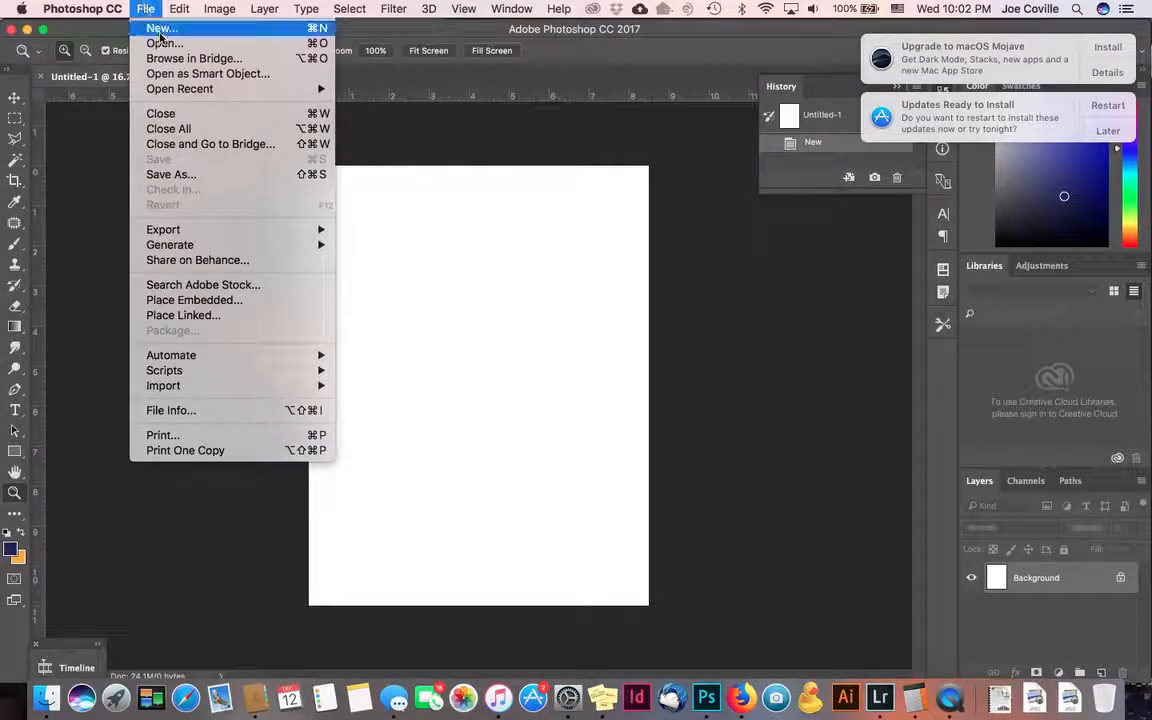
{"action": "left_click", "coordinate": [162, 43]}
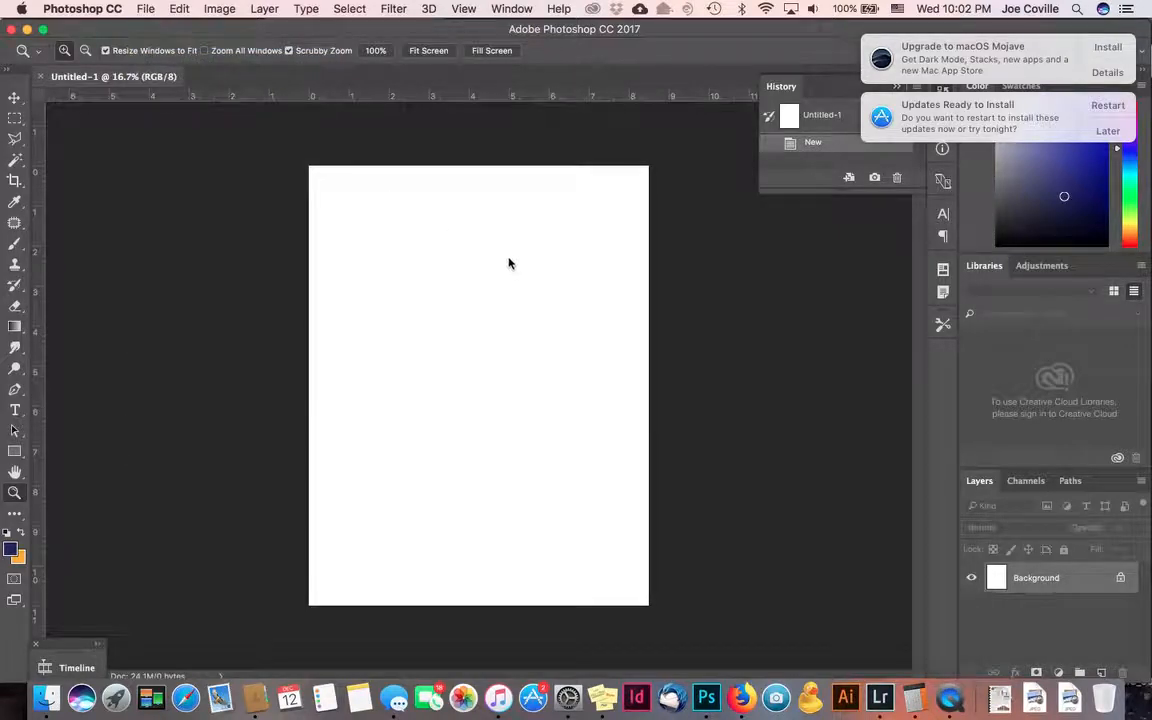
{"action": "double_click", "coordinate": [474, 143]}
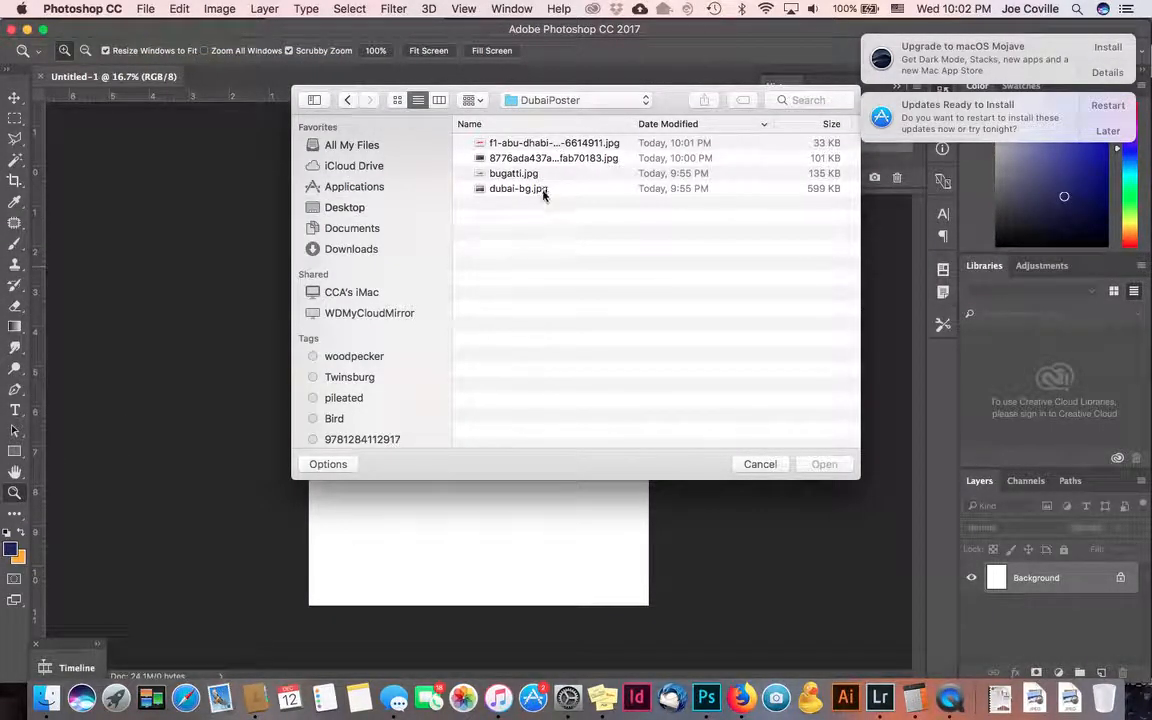
{"action": "left_click", "coordinate": [545, 190]}
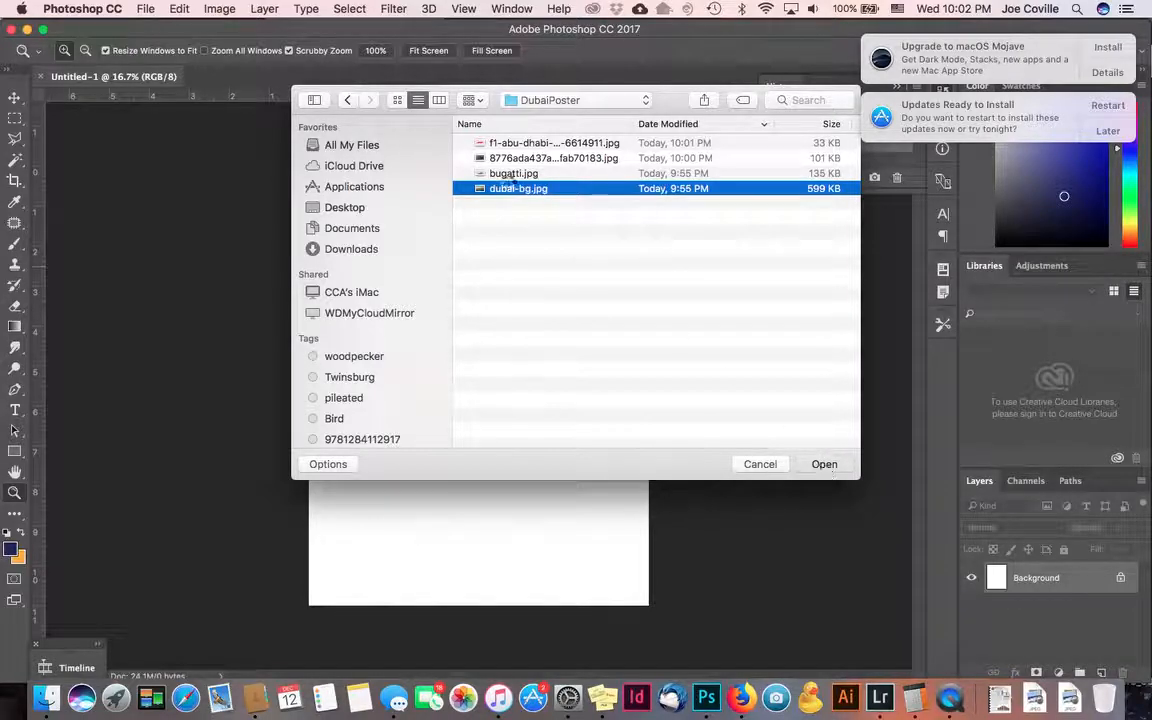
{"action": "left_click", "coordinate": [824, 464]}
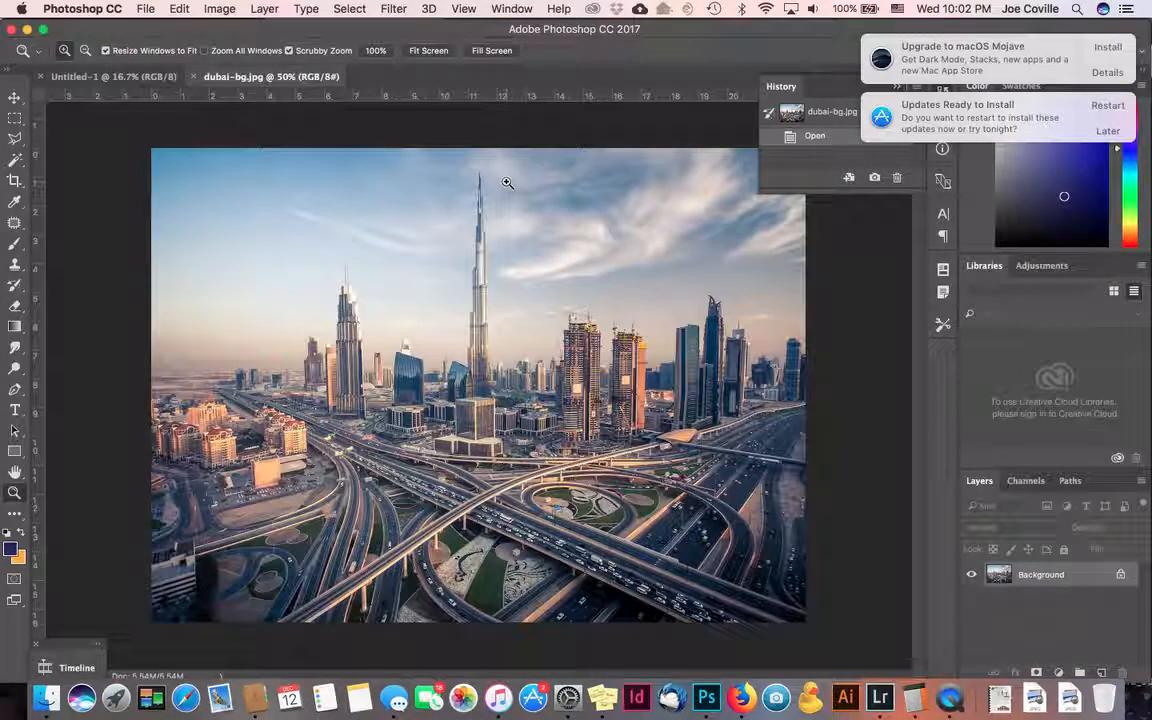
- Drag the Dubai photo into Untitled-1 and Free Transform it to fill the letter page
{"action": "left_click", "coordinate": [15, 97]}
{"action": "left_click", "coordinate": [112, 78]}
{"action": "left_click_drag", "start_coordinate": [112, 78], "coordinate": [335, 164]}
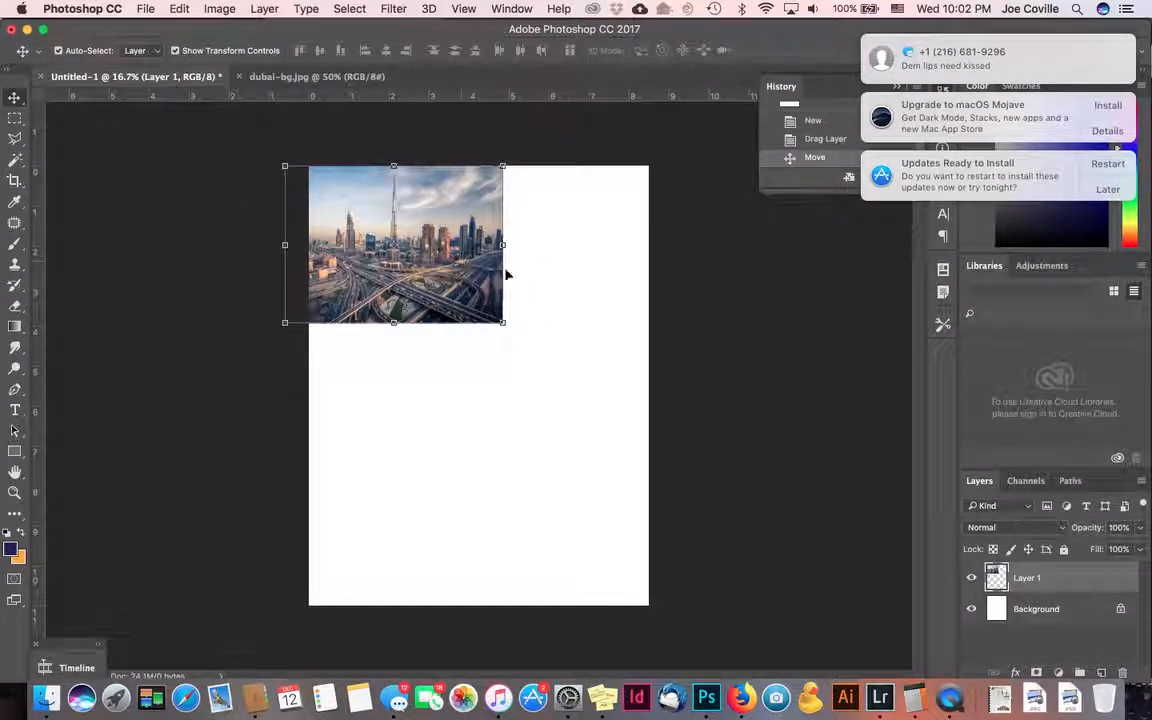
{"action": "left_click_drag", "start_coordinate": [502, 322], "coordinate": [597, 531]}
{"action": "left_click_drag", "start_coordinate": [552, 430], "coordinate": [548, 566]}
{"action": "left_click_drag", "start_coordinate": [289, 333], "coordinate": [58, 161]}
{"action": "left_click_drag", "start_coordinate": [306, 244], "coordinate": [422, 243]}
{"action": "key", "text": "Return"}
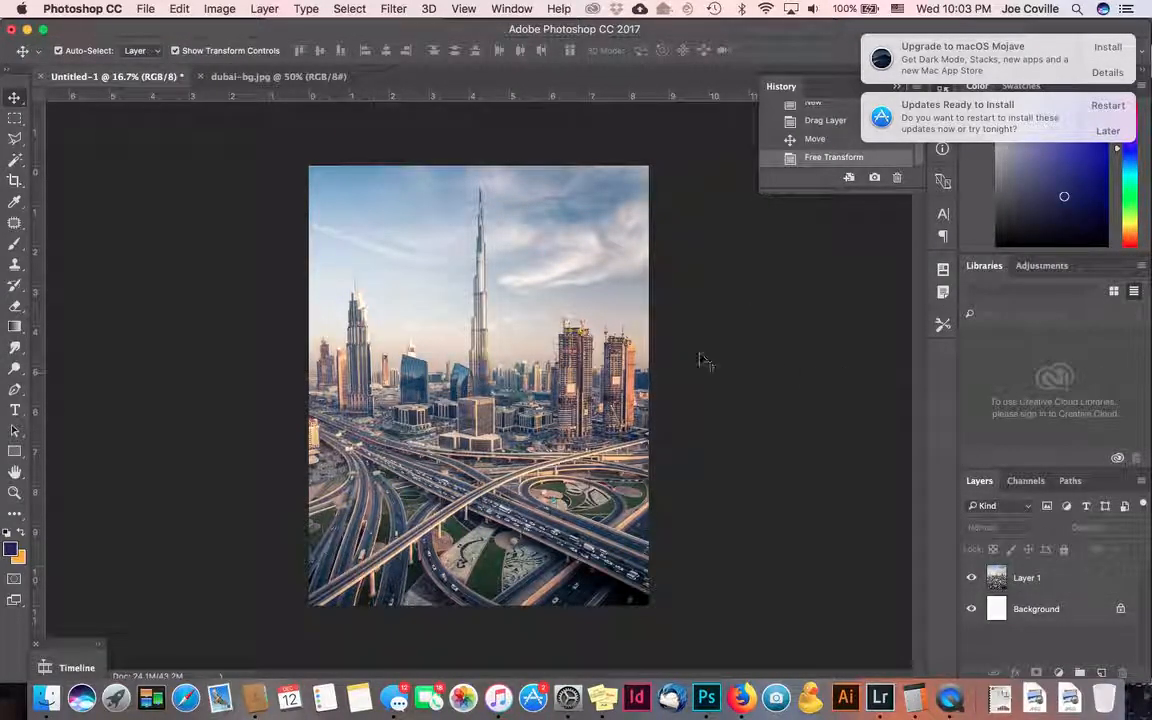
- Nudge the Dubai layer into place and toggle its visibility to check it
{"action": "mouse_move", "coordinate": [599, 329]}
{"action": "left_mouse_down"}
{"action": "mouse_move", "coordinate": [597, 306]}
{"action": "mouse_move", "coordinate": [599, 329]}
{"action": "left_mouse_up"}
{"action": "left_click", "coordinate": [848, 492]}
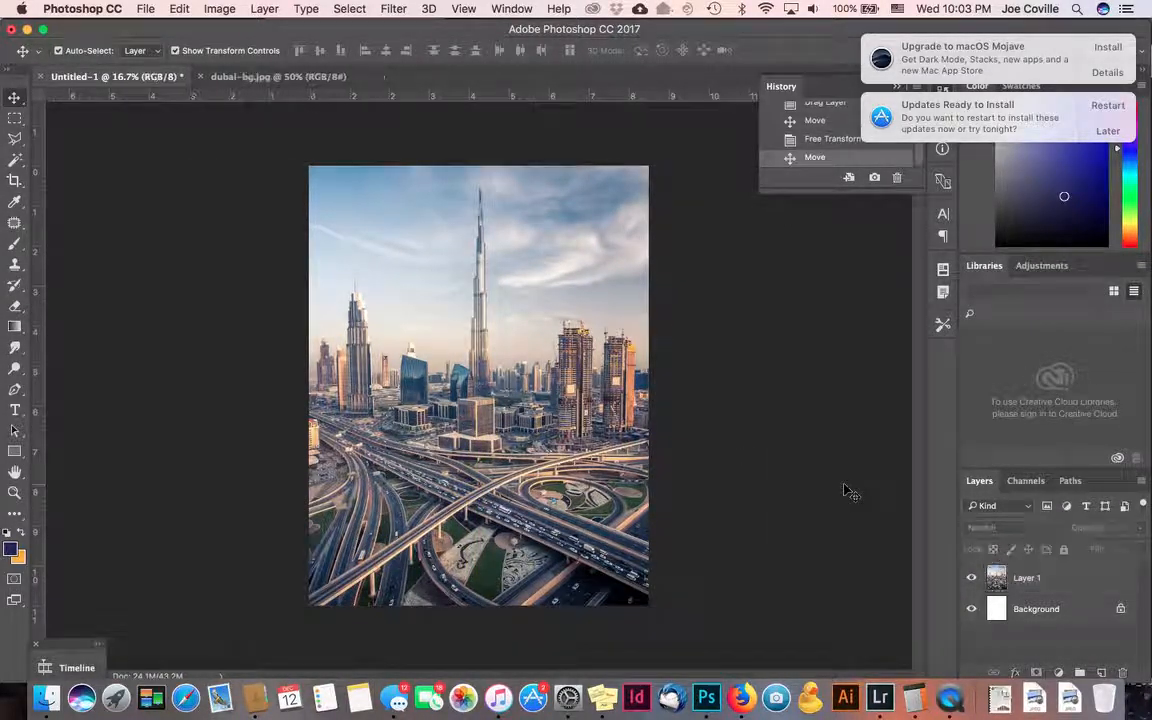
{"action": "left_click", "coordinate": [1044, 571]}
{"action": "left_click", "coordinate": [970, 580]}
{"action": "left_click", "coordinate": [971, 581]}
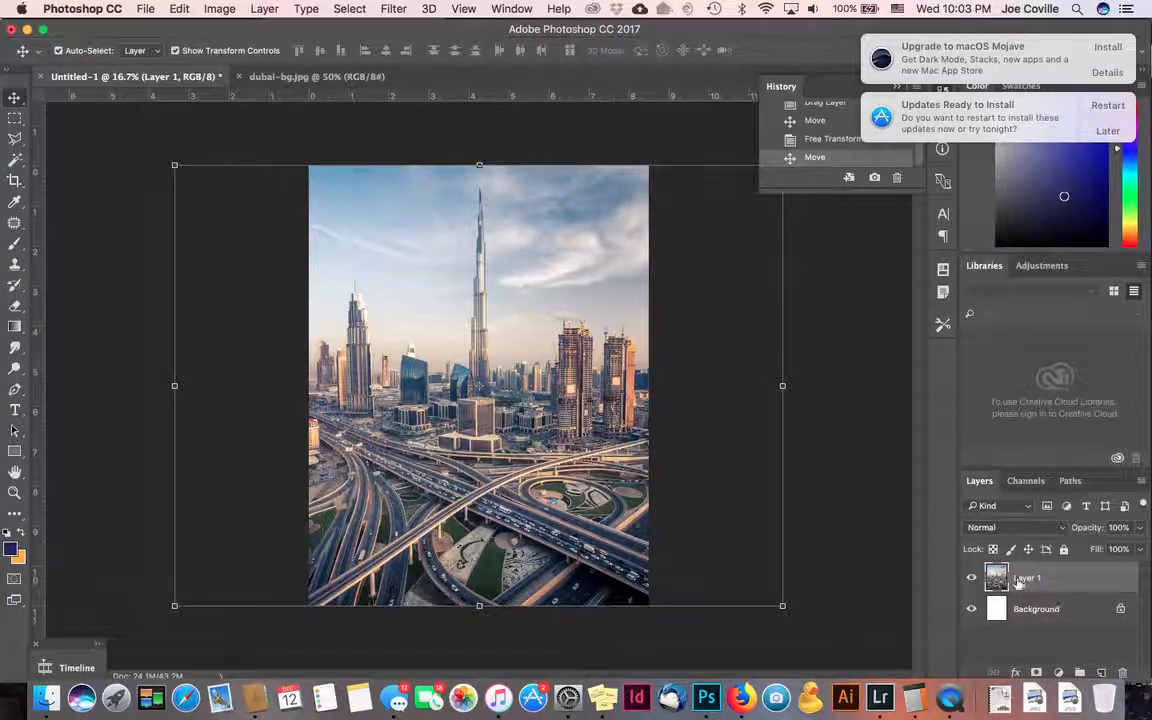
{"action": "left_click", "coordinate": [831, 425]}
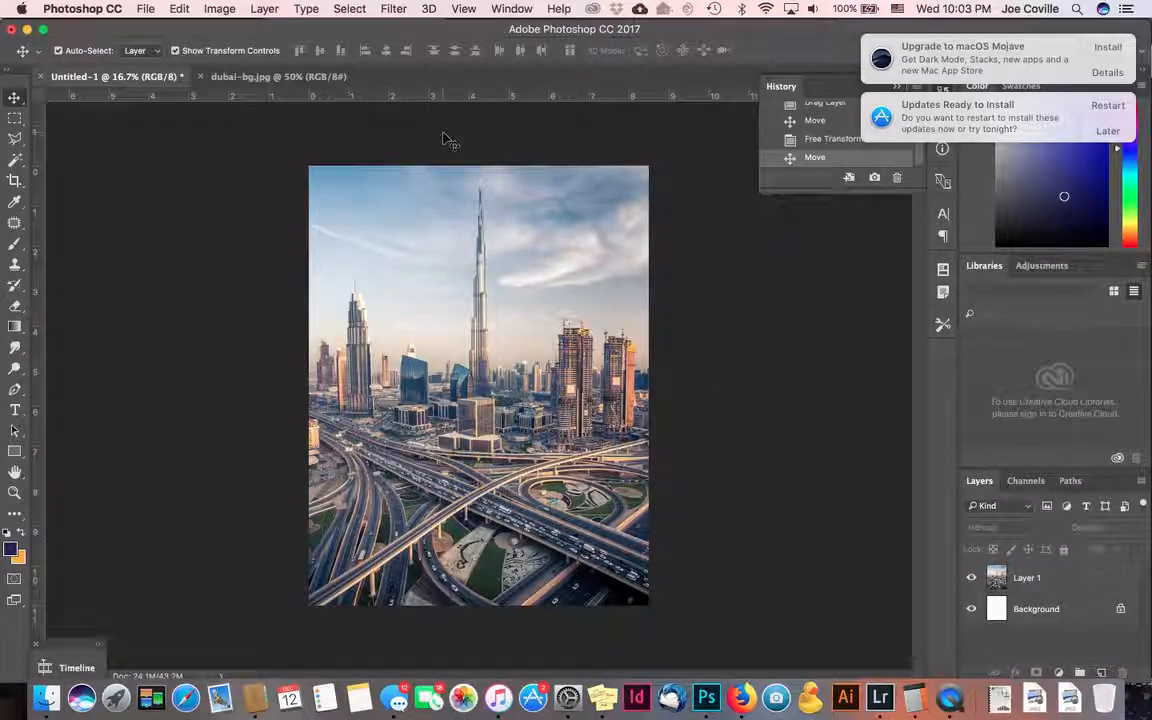
{"action": "left_click", "coordinate": [210, 77]}
- Preview and open 8776ada437adfb5913a5c358fab70183.jpg from the DubaiPoster folder
{"action": "left_click_drag", "start_coordinate": [204, 78], "coordinate": [388, 220]}
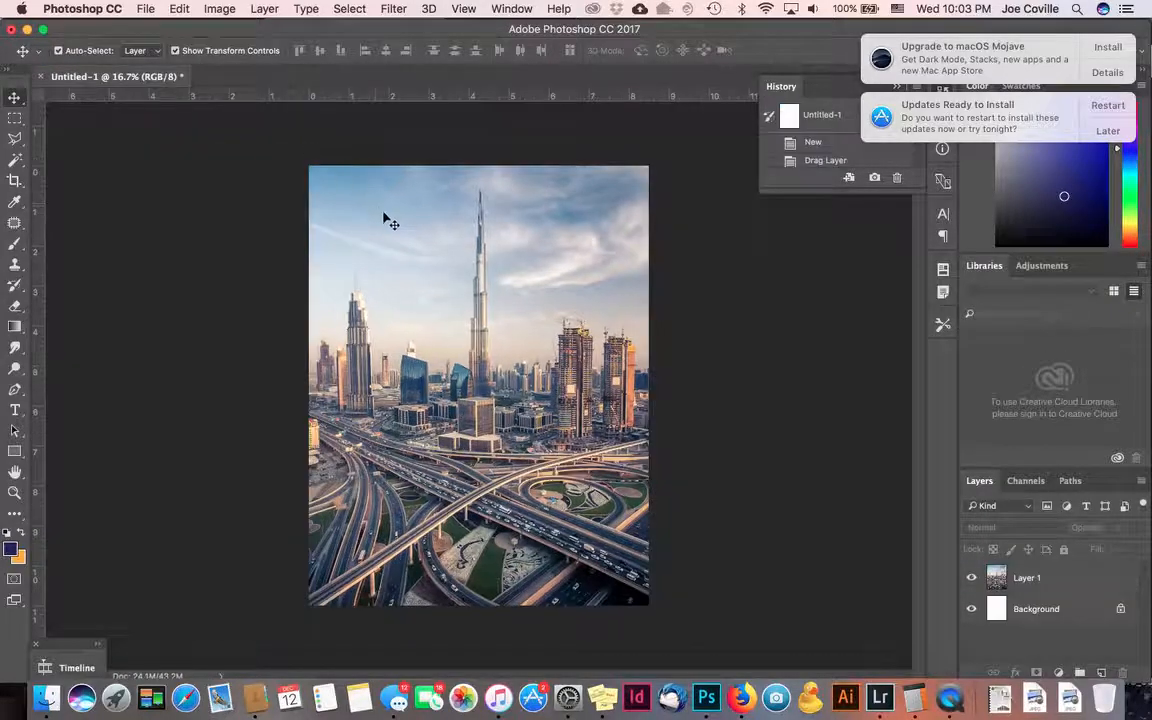
{"action": "left_click", "coordinate": [152, 9]}
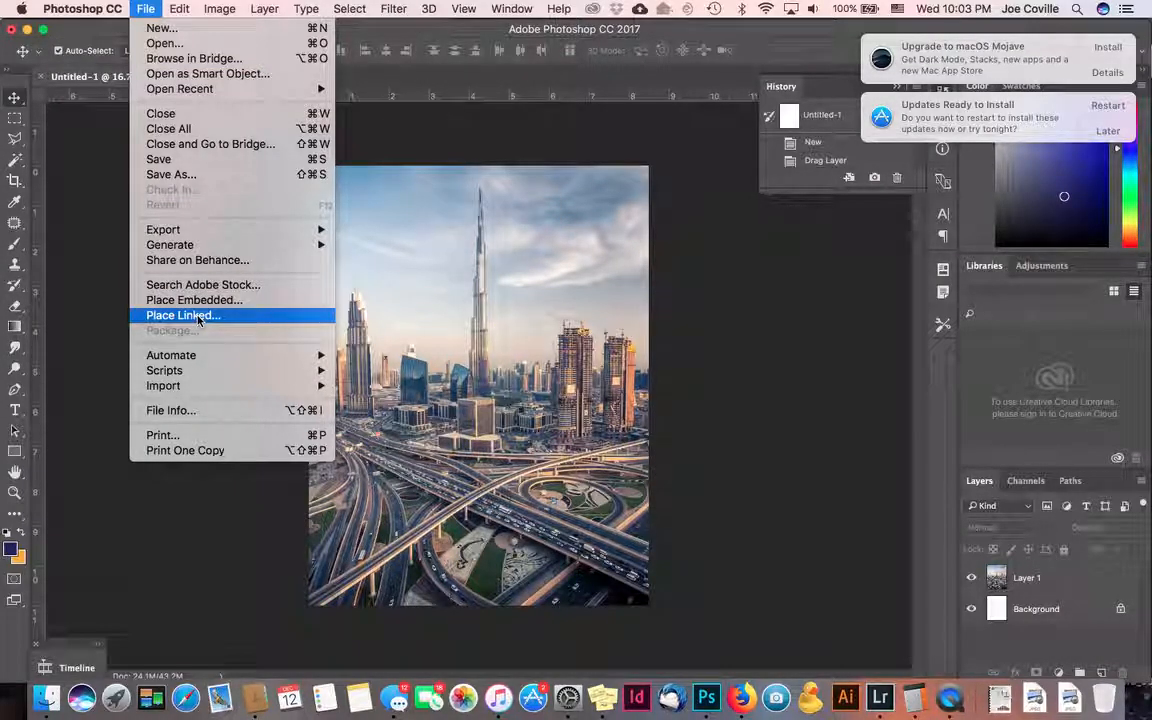
{"action": "left_click", "coordinate": [179, 44]}
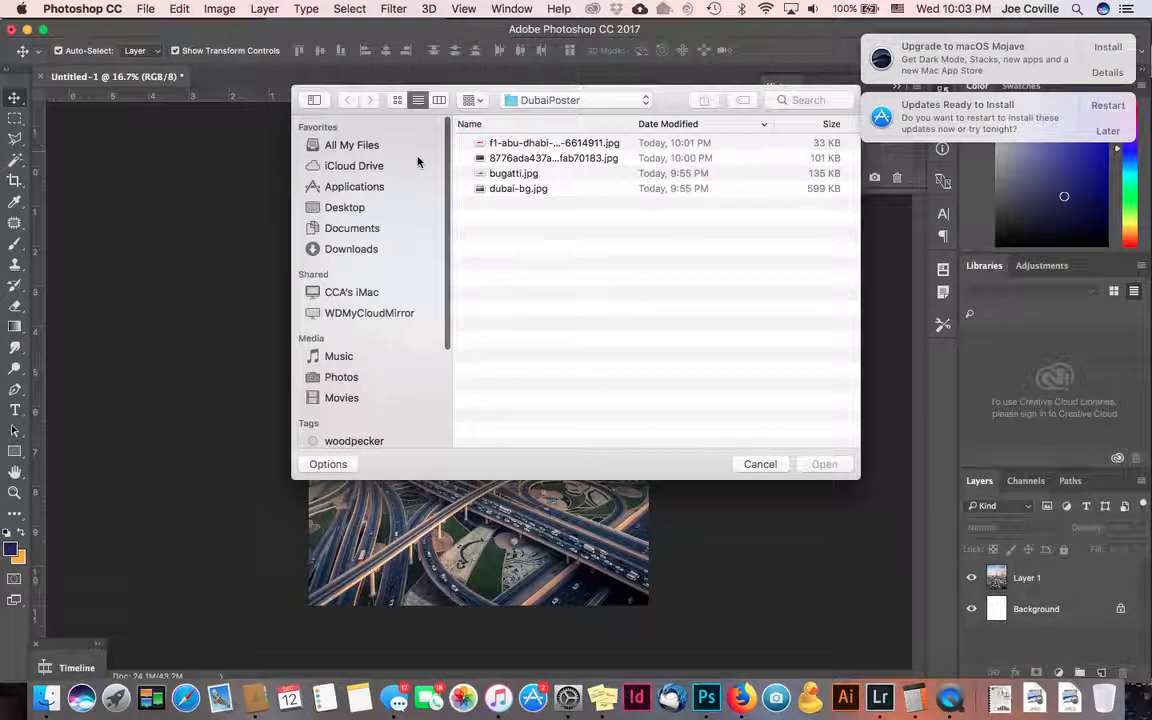
{"action": "left_click", "coordinate": [546, 160]}
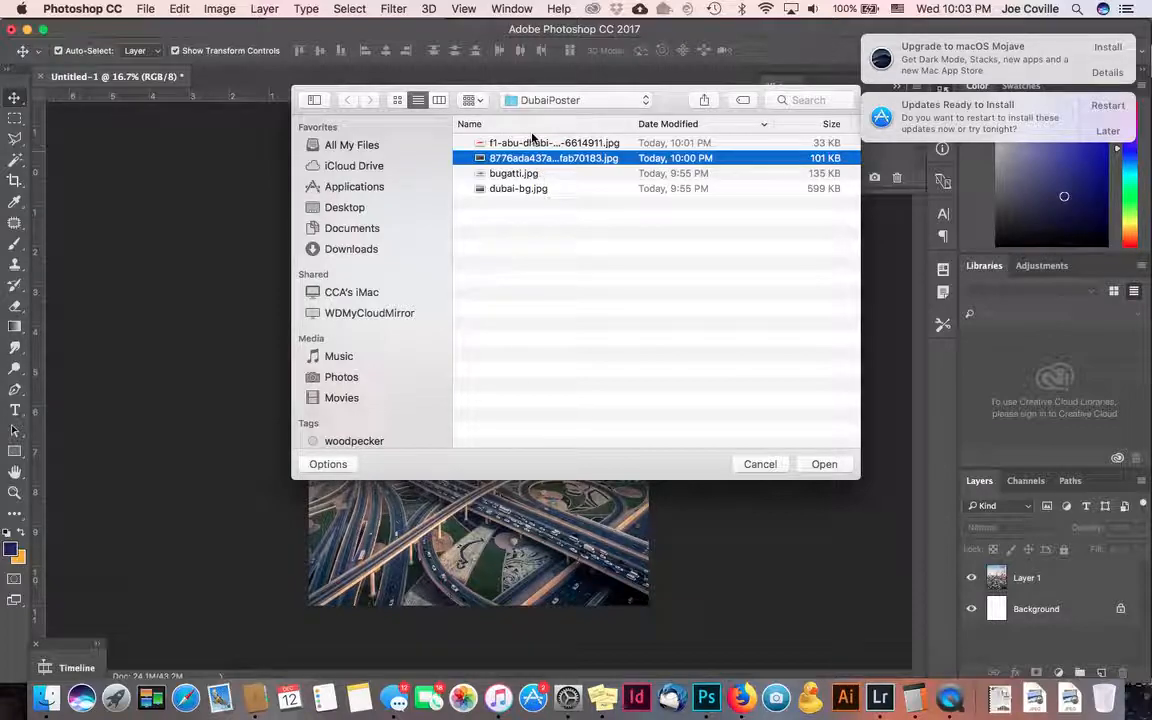
{"action": "left_click", "coordinate": [522, 189]}
{"action": "left_click", "coordinate": [515, 145]}
{"action": "left_click", "coordinate": [530, 158]}
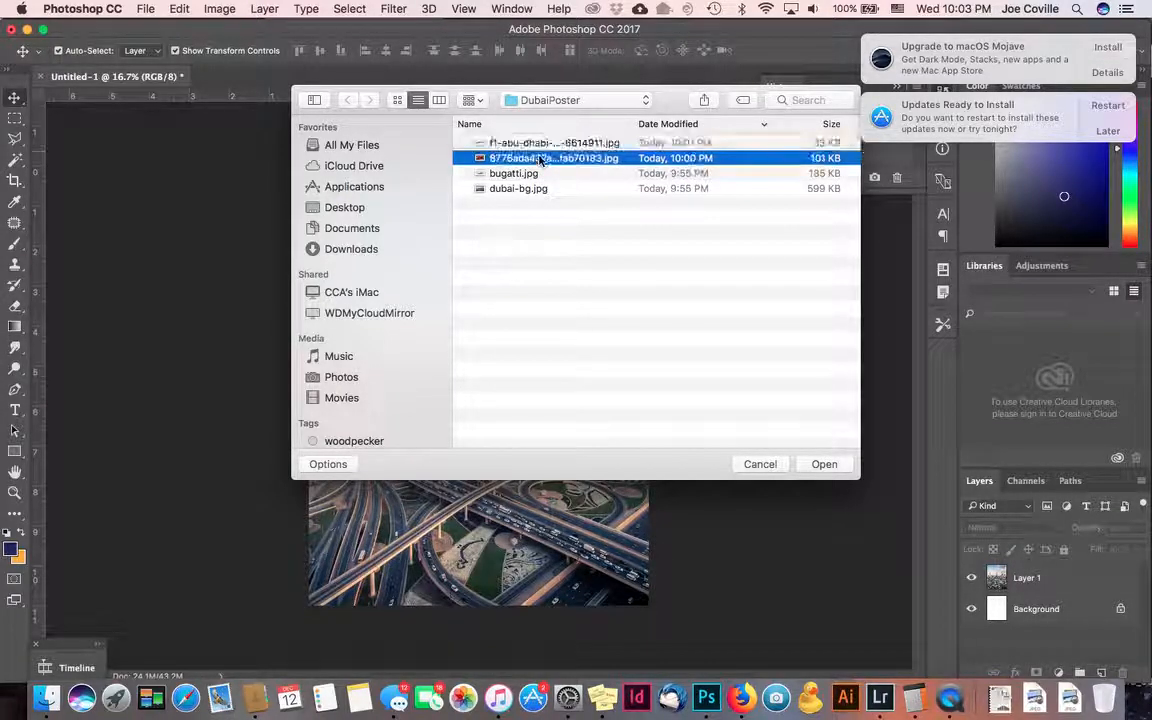
{"action": "key", "text": "space"}
{"action": "key", "text": "space"}
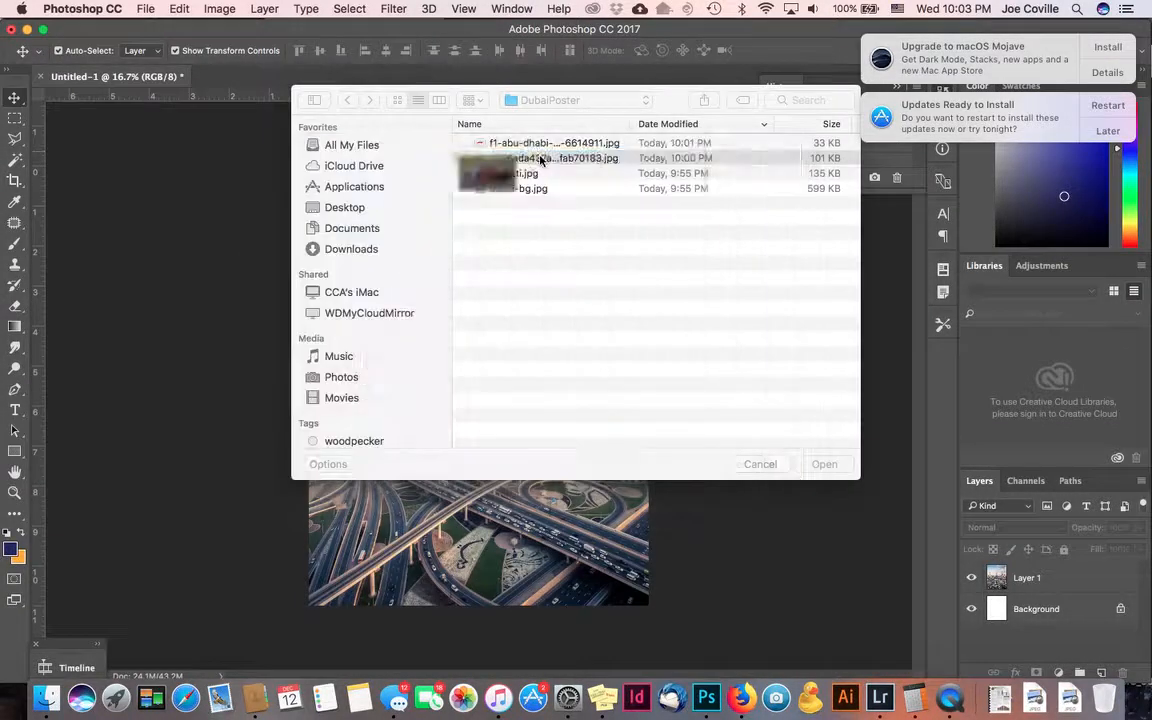
{"action": "left_click", "coordinate": [822, 464]}
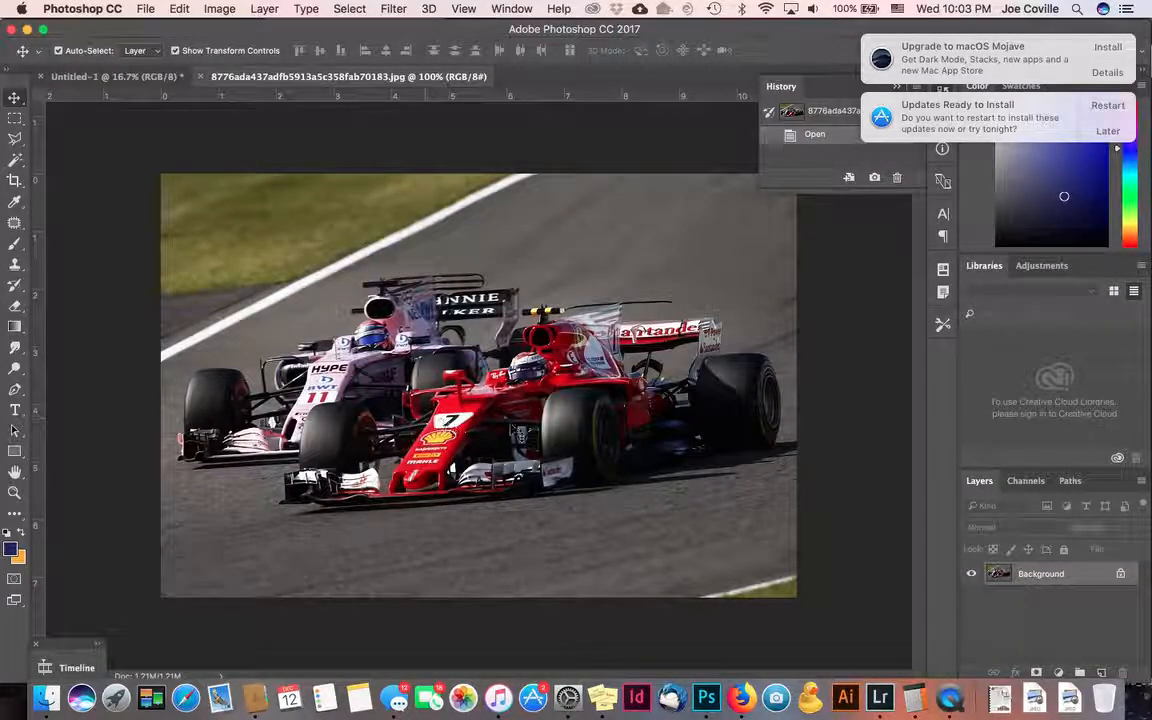
- Drag the race-car photo into the poster and enlarge it with Free Transform
{"action": "left_click", "coordinate": [130, 76]}
{"action": "left_click_drag", "start_coordinate": [390, 258], "coordinate": [398, 262]}
{"action": "left_click_drag", "start_coordinate": [476, 322], "coordinate": [731, 544]}
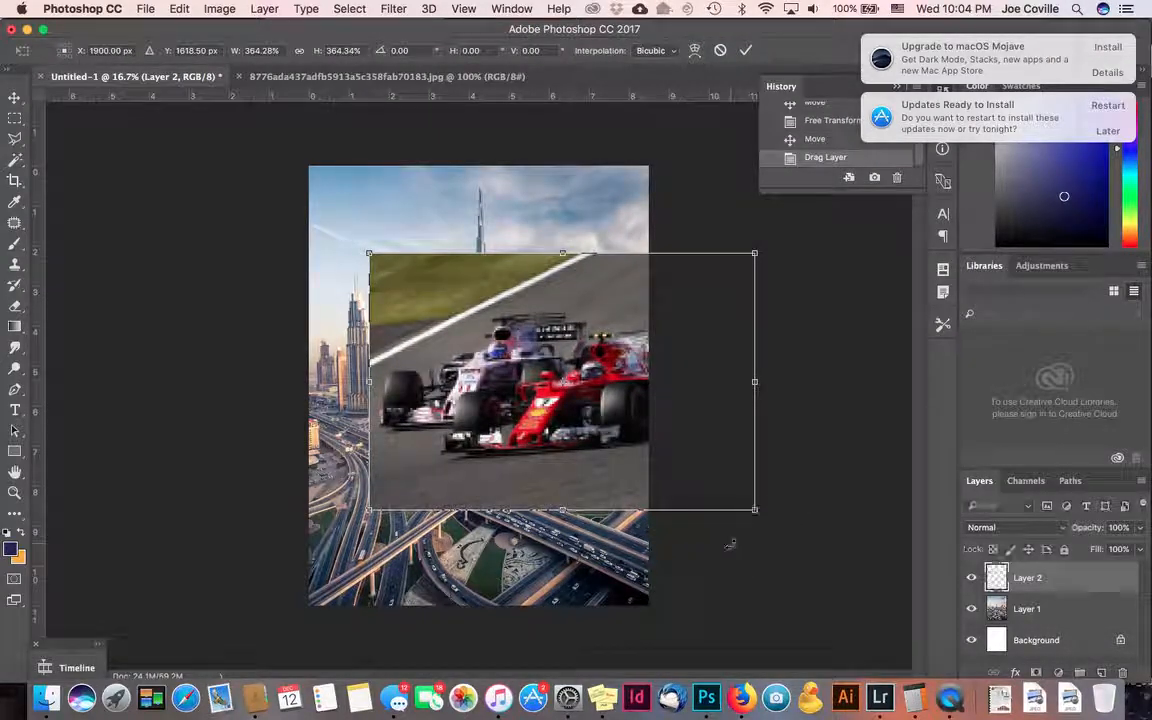
{"action": "mouse_move", "coordinate": [581, 331]}
{"action": "left_mouse_down"}
{"action": "mouse_move", "coordinate": [498, 365]}
{"action": "mouse_move", "coordinate": [551, 305]}
{"action": "mouse_move", "coordinate": [546, 358]}
{"action": "mouse_move", "coordinate": [578, 343]}
{"action": "left_mouse_up"}
{"action": "key", "text": "Return"}
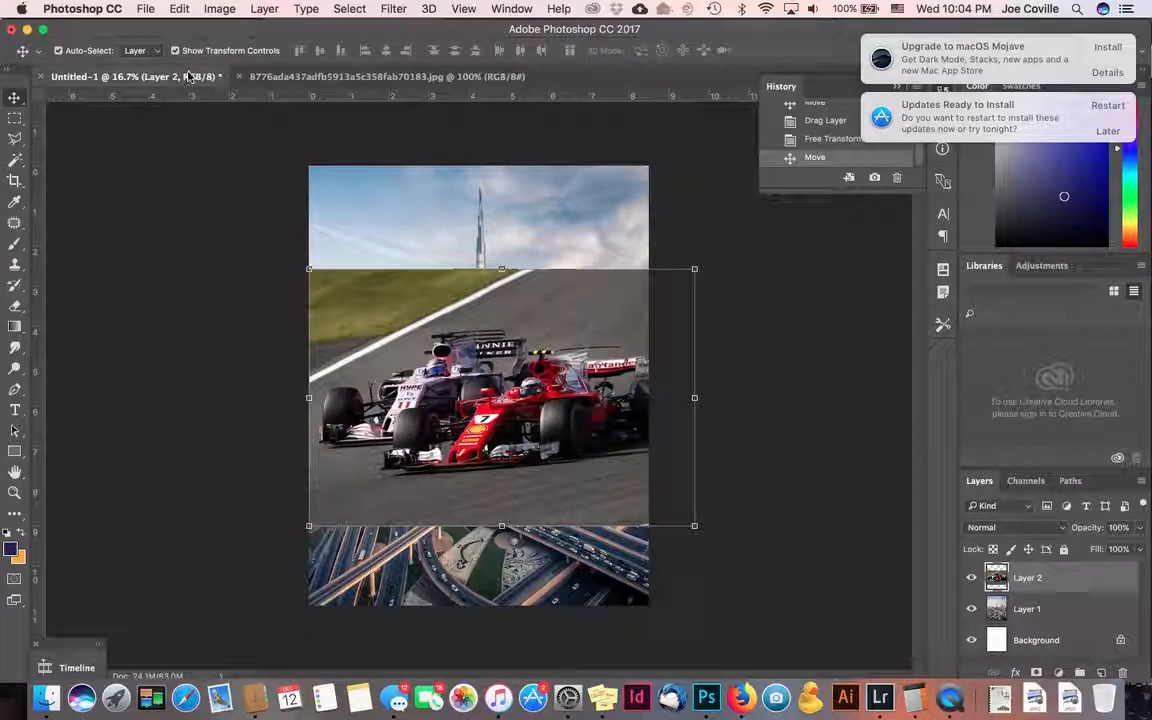
- Turn on Auto-Select, then rescale the cars to about 108.5% and nudge them right
{"action": "left_click", "coordinate": [58, 51]}
{"action": "left_click_drag", "start_coordinate": [368, 321], "coordinate": [443, 352]}
{"action": "left_click", "coordinate": [580, 224]}
{"action": "left_click_drag", "start_coordinate": [585, 349], "coordinate": [470, 352]}
{"action": "left_click_drag", "start_coordinate": [657, 297], "coordinate": [594, 340]}
{"action": "left_click_drag", "start_coordinate": [537, 398], "coordinate": [599, 402]}
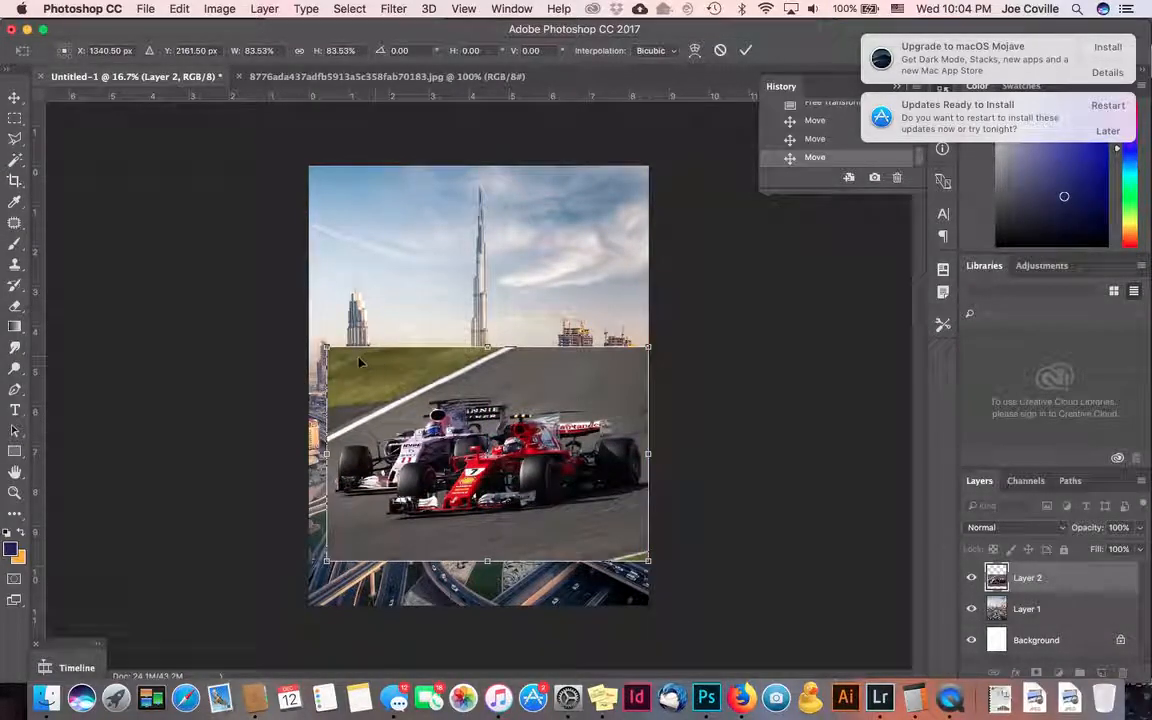
{"action": "left_click_drag", "start_coordinate": [325, 345], "coordinate": [226, 280]}
{"action": "mouse_move", "coordinate": [500, 397]}
{"action": "left_mouse_down"}
{"action": "mouse_move", "coordinate": [516, 400]}
{"action": "mouse_move", "coordinate": [500, 404]}
{"action": "left_mouse_up"}
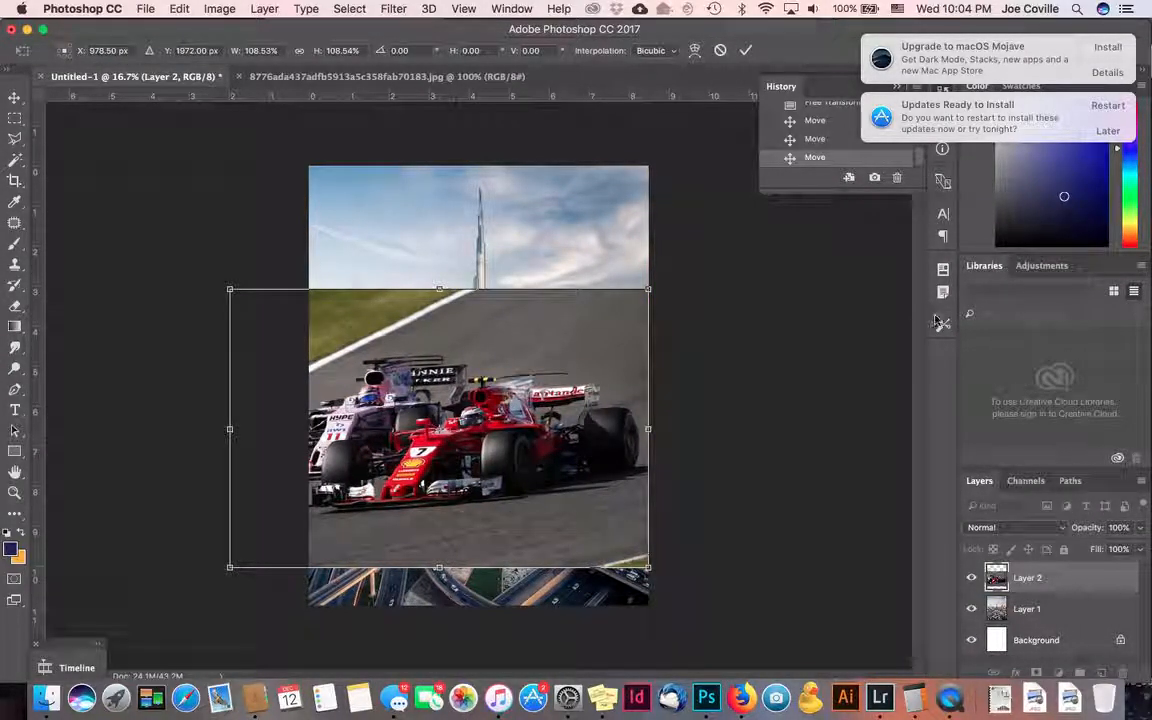
{"action": "key", "text": "Right"}
{"action": "key", "text": "Right"}
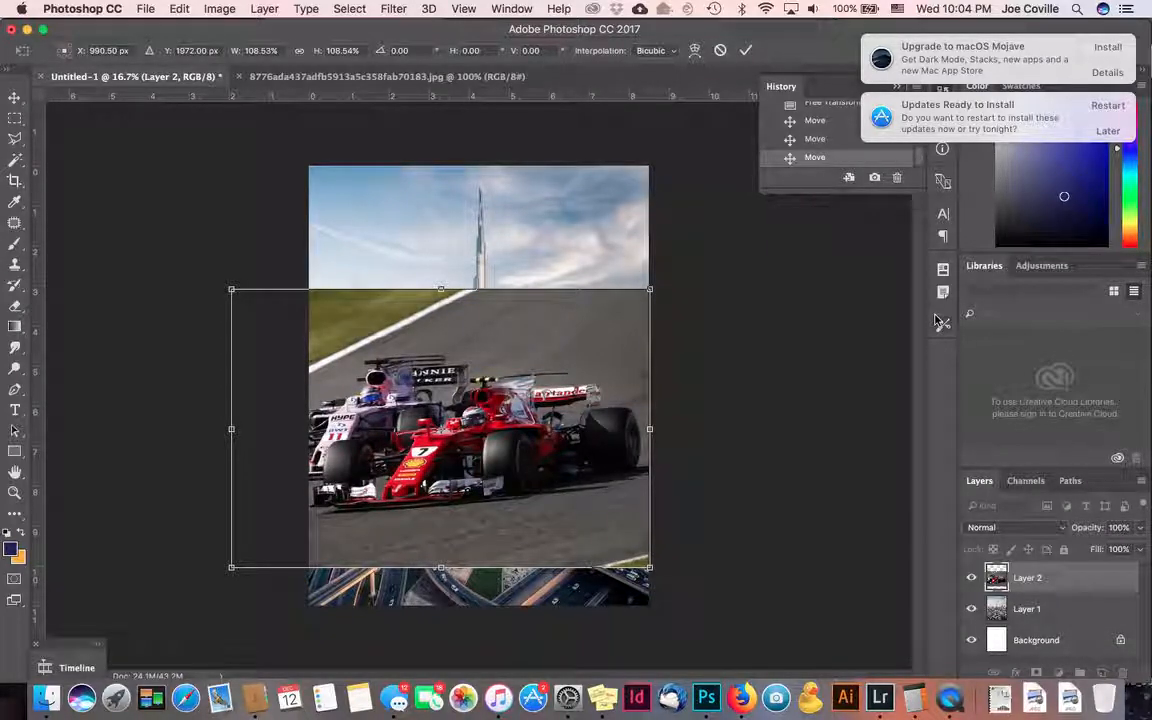
{"action": "key", "text": "Right"}
{"action": "key", "text": "Right"}
{"action": "key", "text": "Right"}
{"action": "key", "text": "Right"}
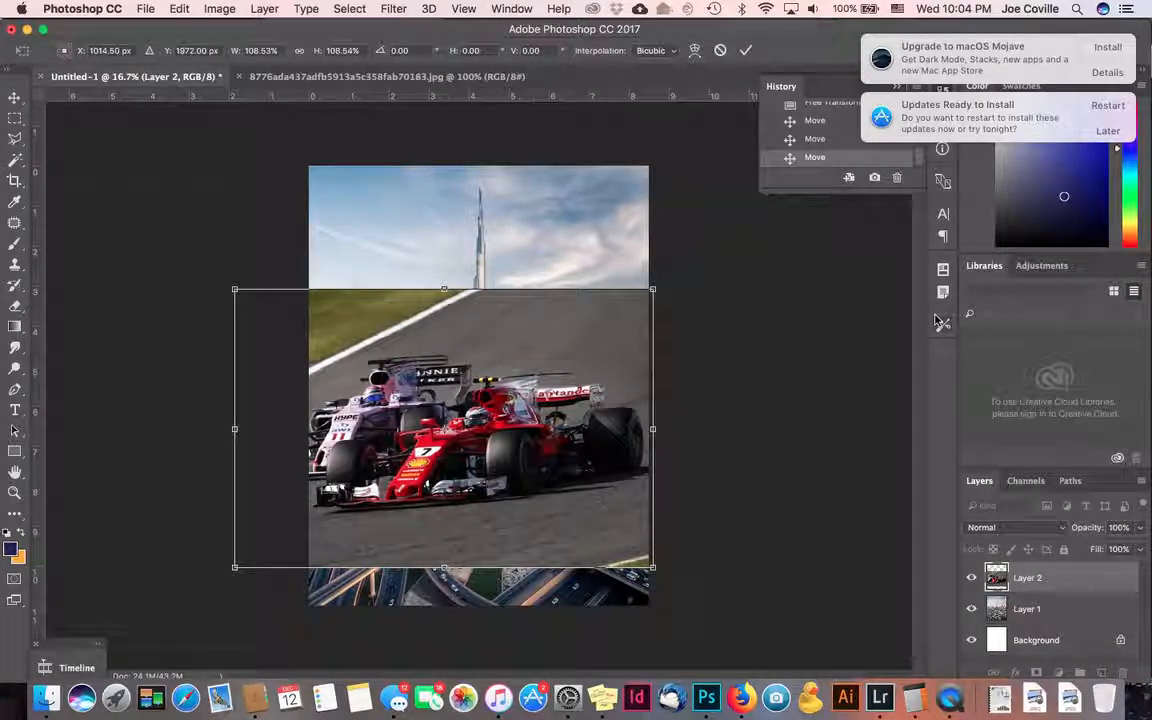
{"action": "key", "text": "Return"}
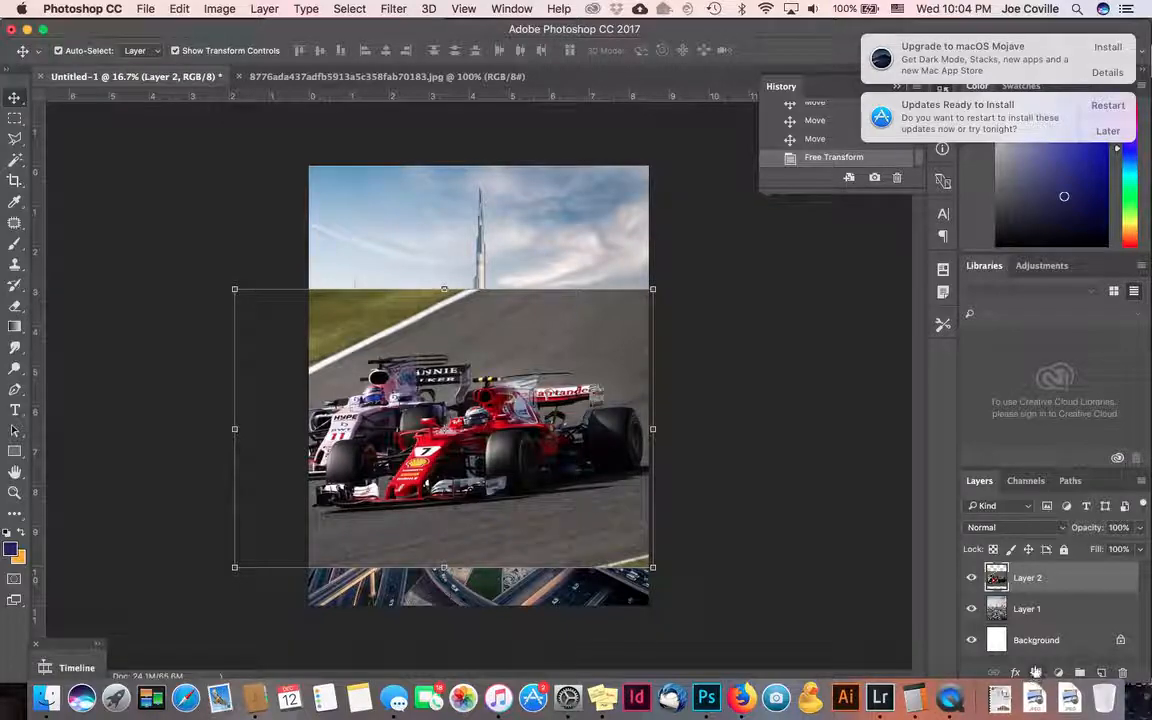
- Add a layer mask to Layer 2 and paint black across the track top
{"action": "left_click", "coordinate": [1036, 674]}
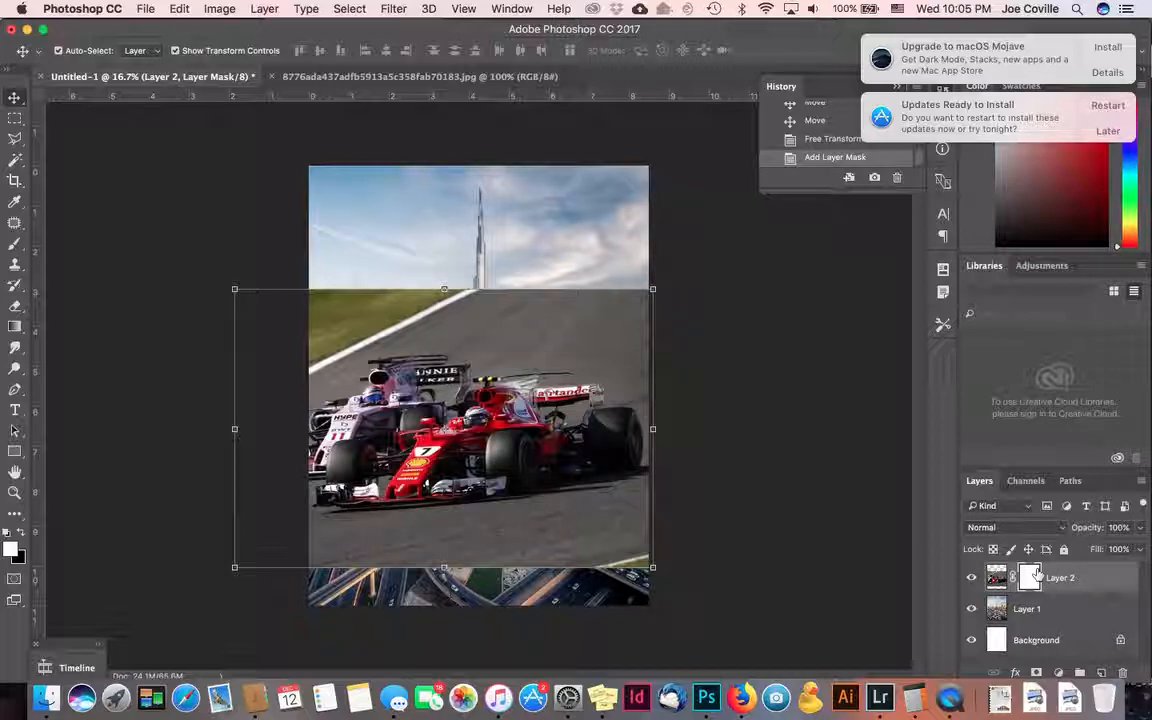
{"action": "left_click", "coordinate": [15, 245]}
{"action": "key", "text": "x"}
{"action": "mouse_move", "coordinate": [350, 310]}
{"action": "left_mouse_down"}
{"action": "mouse_move", "coordinate": [494, 317]}
{"action": "mouse_move", "coordinate": [469, 327]}
{"action": "mouse_move", "coordinate": [579, 341]}
{"action": "mouse_move", "coordinate": [567, 303]}
{"action": "left_mouse_up"}
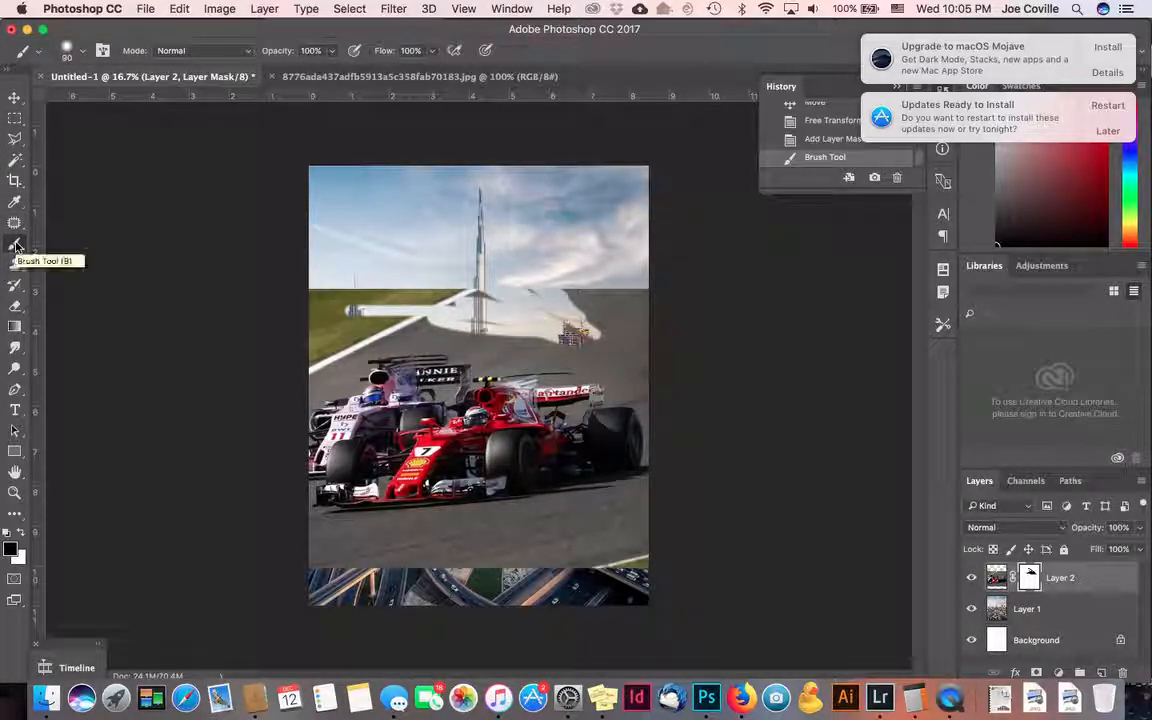
- With a 200 brush, mask out the tower haze, area behind the rear wheel, and left trees
{"action": "key", "text": "bracketright"}
{"action": "key", "text": "bracketright"}
{"action": "key", "text": "bracketright"}
{"action": "key", "text": "bracketright"}
{"action": "key", "text": "bracketright"}
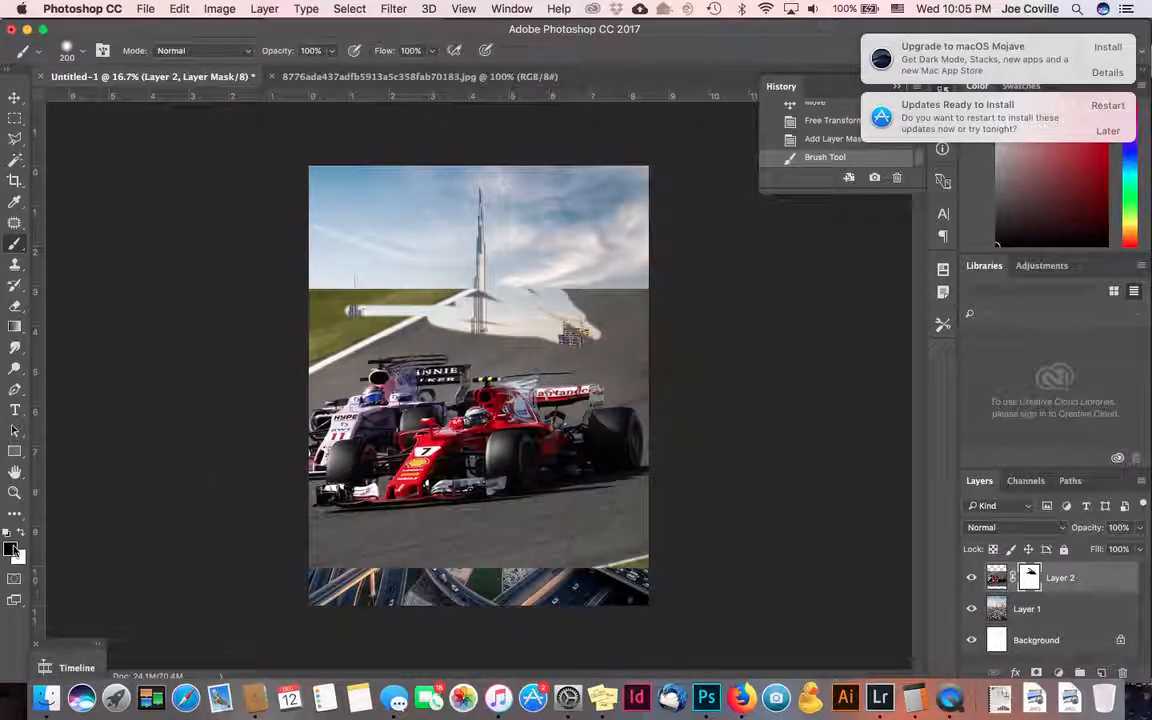
{"action": "left_click_drag", "start_coordinate": [484, 340], "coordinate": [565, 315]}
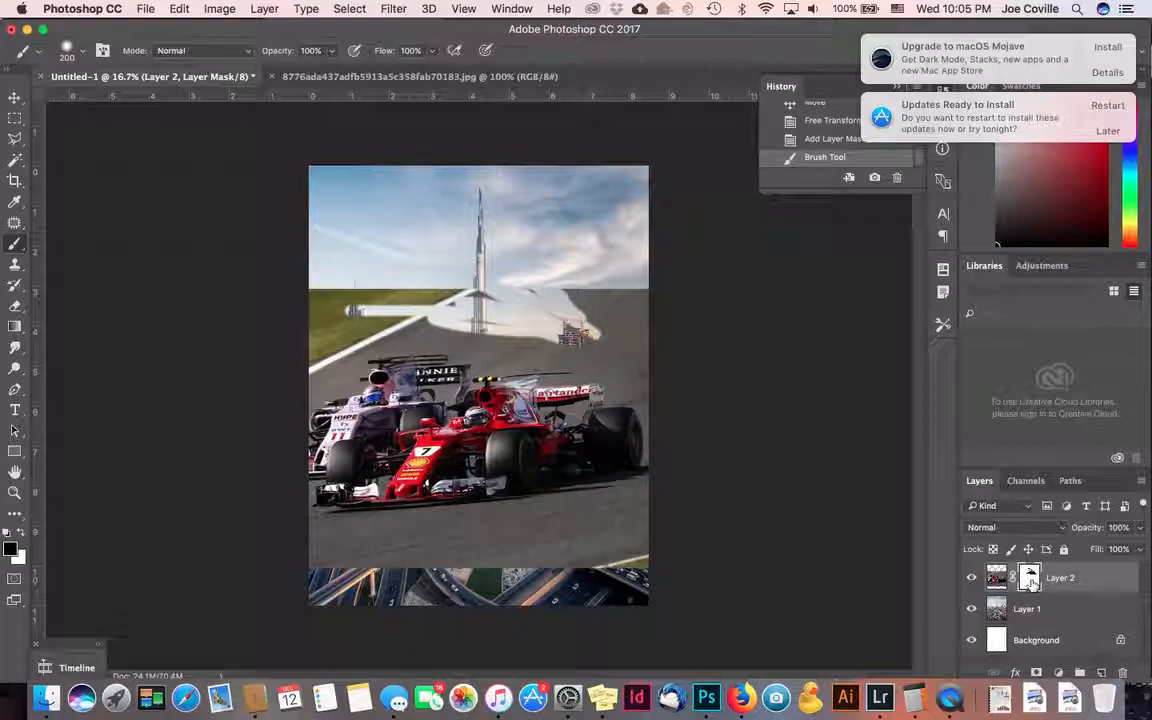
{"action": "mouse_move", "coordinate": [511, 286]}
{"action": "left_mouse_down"}
{"action": "mouse_move", "coordinate": [570, 320]}
{"action": "mouse_move", "coordinate": [566, 270]}
{"action": "mouse_move", "coordinate": [557, 291]}
{"action": "mouse_move", "coordinate": [398, 301]}
{"action": "mouse_move", "coordinate": [411, 314]}
{"action": "mouse_move", "coordinate": [340, 300]}
{"action": "mouse_move", "coordinate": [330, 335]}
{"action": "mouse_move", "coordinate": [295, 295]}
{"action": "left_mouse_up"}
{"action": "mouse_move", "coordinate": [493, 333]}
{"action": "left_mouse_down"}
{"action": "mouse_move", "coordinate": [534, 357]}
{"action": "mouse_move", "coordinate": [468, 352]}
{"action": "mouse_move", "coordinate": [562, 342]}
{"action": "left_mouse_up"}
{"action": "mouse_move", "coordinate": [645, 388]}
{"action": "left_mouse_down"}
{"action": "mouse_move", "coordinate": [619, 394]}
{"action": "mouse_move", "coordinate": [655, 402]}
{"action": "mouse_move", "coordinate": [588, 372]}
{"action": "mouse_move", "coordinate": [648, 455]}
{"action": "left_mouse_up"}
{"action": "mouse_move", "coordinate": [646, 503]}
{"action": "left_mouse_down"}
{"action": "mouse_move", "coordinate": [620, 524]}
{"action": "mouse_move", "coordinate": [656, 497]}
{"action": "mouse_move", "coordinate": [485, 554]}
{"action": "mouse_move", "coordinate": [376, 533]}
{"action": "mouse_move", "coordinate": [305, 540]}
{"action": "left_mouse_up"}
{"action": "left_click_drag", "start_coordinate": [386, 562], "coordinate": [239, 524]}
{"action": "mouse_move", "coordinate": [277, 312]}
{"action": "left_mouse_down"}
{"action": "mouse_move", "coordinate": [321, 329]}
{"action": "mouse_move", "coordinate": [373, 321]}
{"action": "mouse_move", "coordinate": [265, 398]}
{"action": "mouse_move", "coordinate": [275, 370]}
{"action": "left_mouse_up"}
{"action": "left_click", "coordinate": [14, 97]}
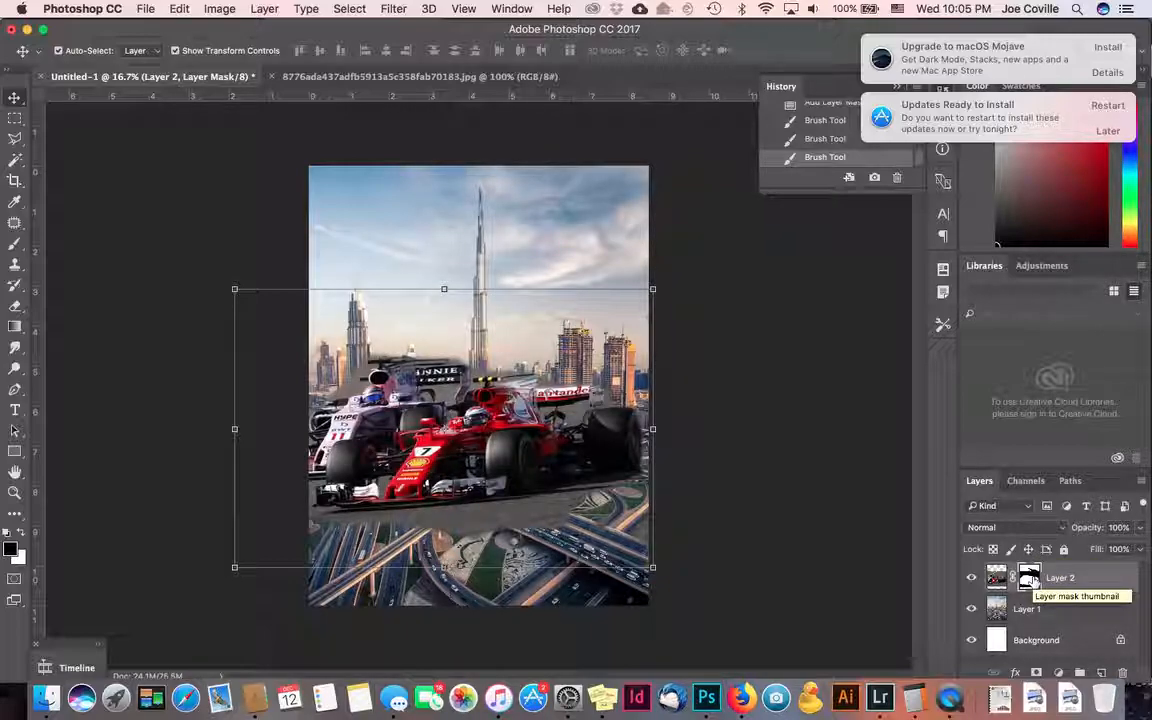
- Revert the History panel to the Add Layer Mask state
{"action": "scroll", "coordinate": [845, 140], "scroll_direction": "up", "scroll_amount": 5}
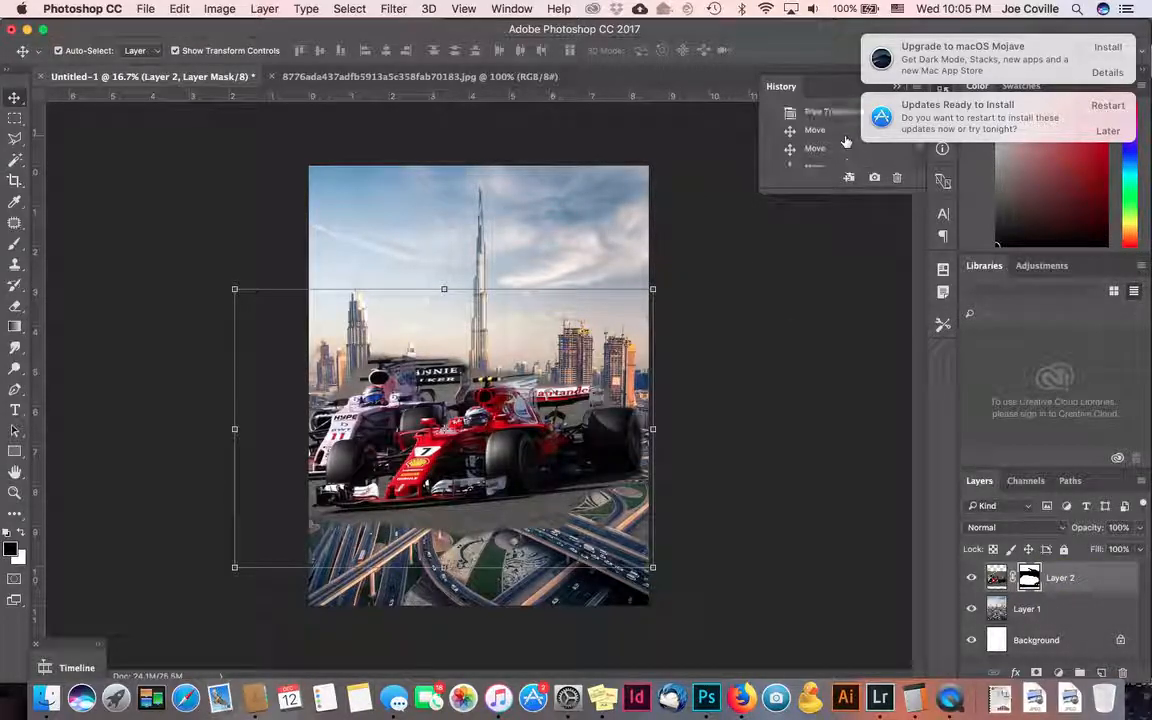
{"action": "left_click", "coordinate": [825, 148]}
{"action": "scroll", "coordinate": [825, 149], "scroll_direction": "up", "scroll_amount": 2}
{"action": "scroll", "coordinate": [815, 130], "scroll_direction": "down", "scroll_amount": 2}
{"action": "scroll", "coordinate": [826, 128], "scroll_direction": "down", "scroll_amount": 3}
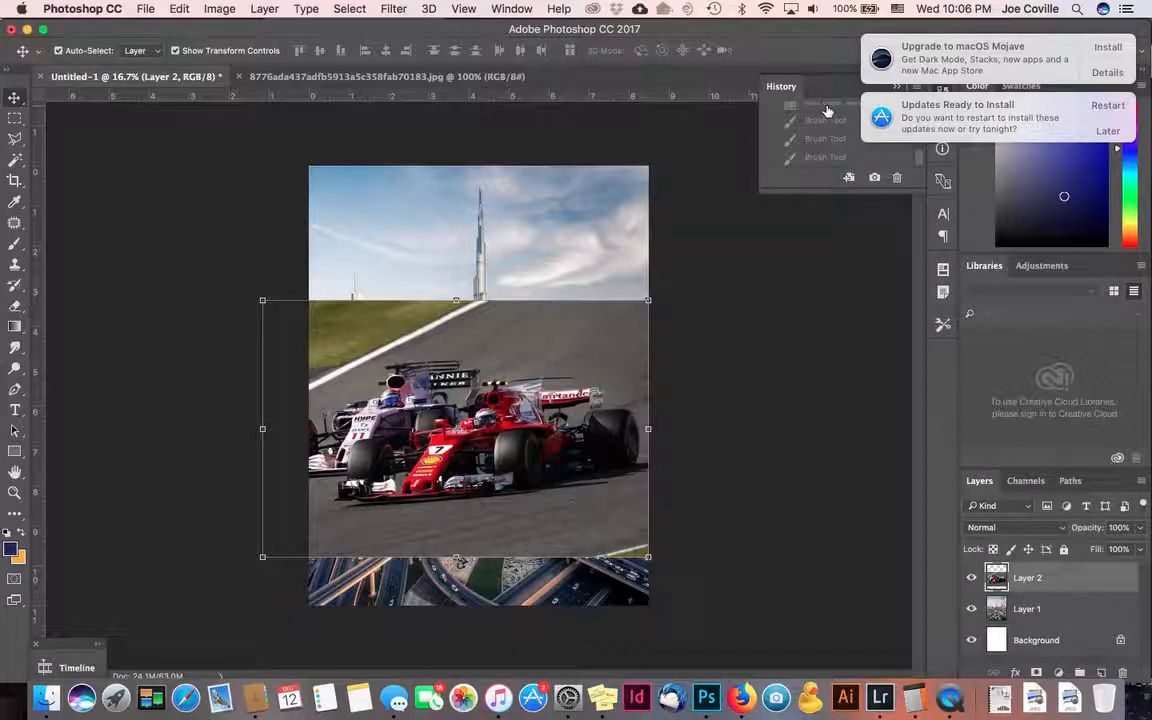
{"action": "left_click", "coordinate": [827, 110]}
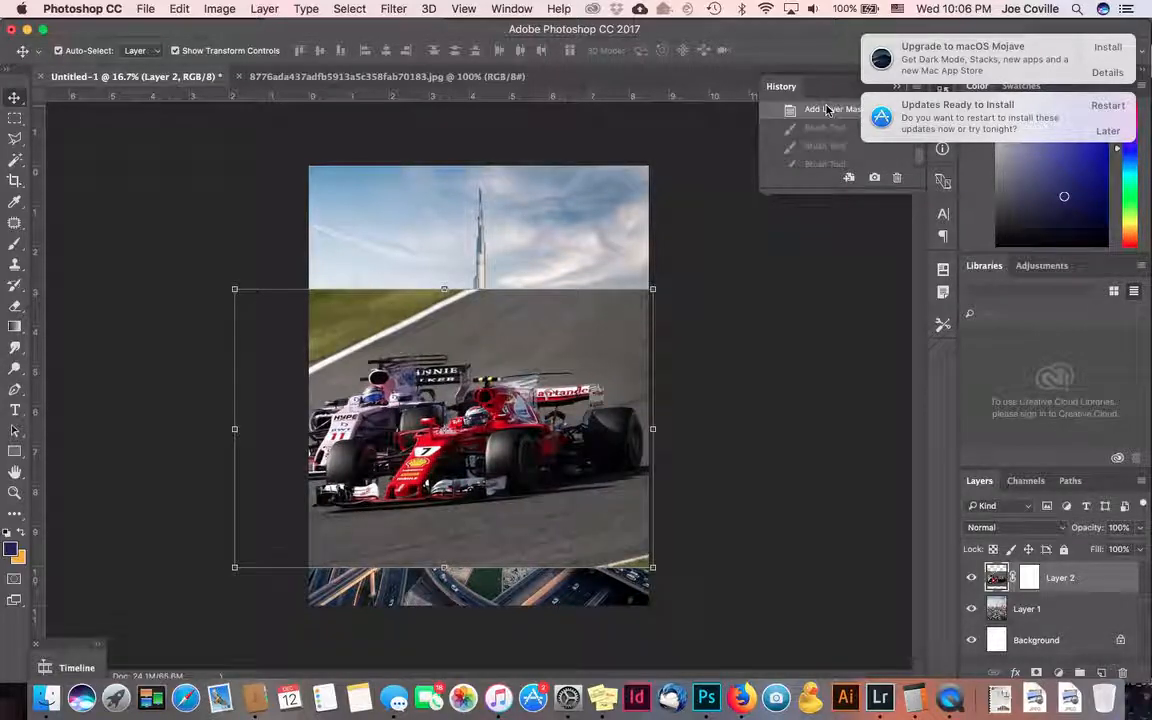
- Draw a black-to-white gradient on Layer 2's mask, then move the cars about 0.95 in lower
{"action": "left_click", "coordinate": [14, 326]}
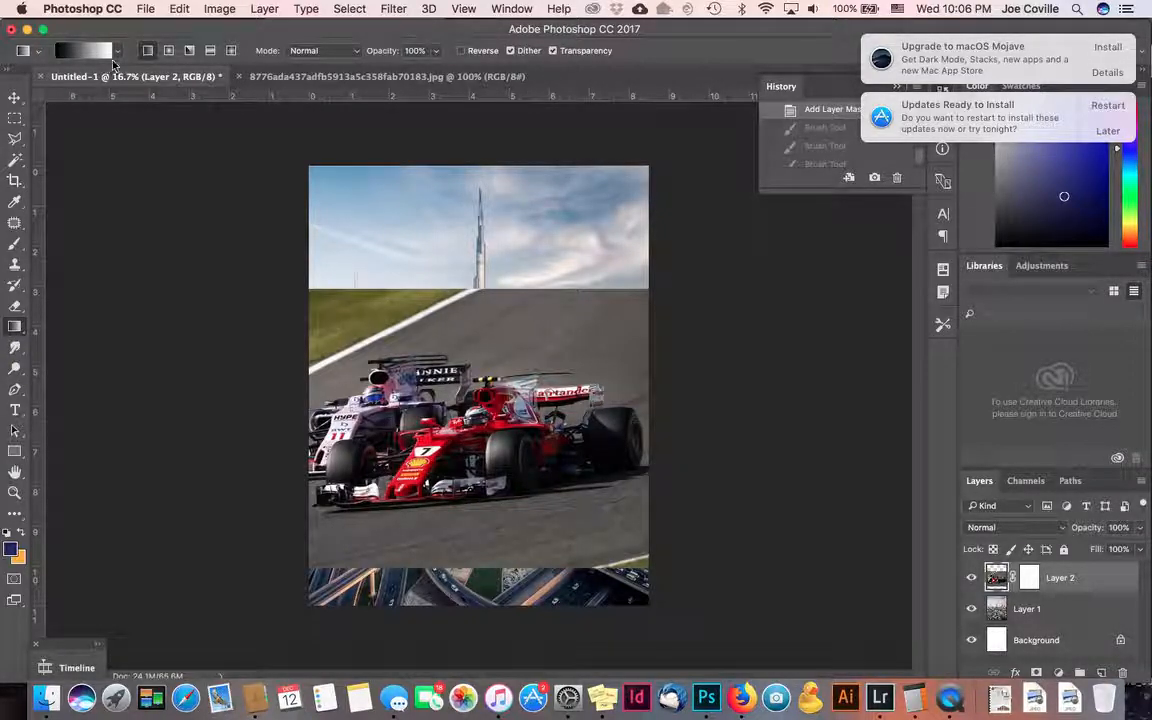
{"action": "left_click", "coordinate": [117, 51]}
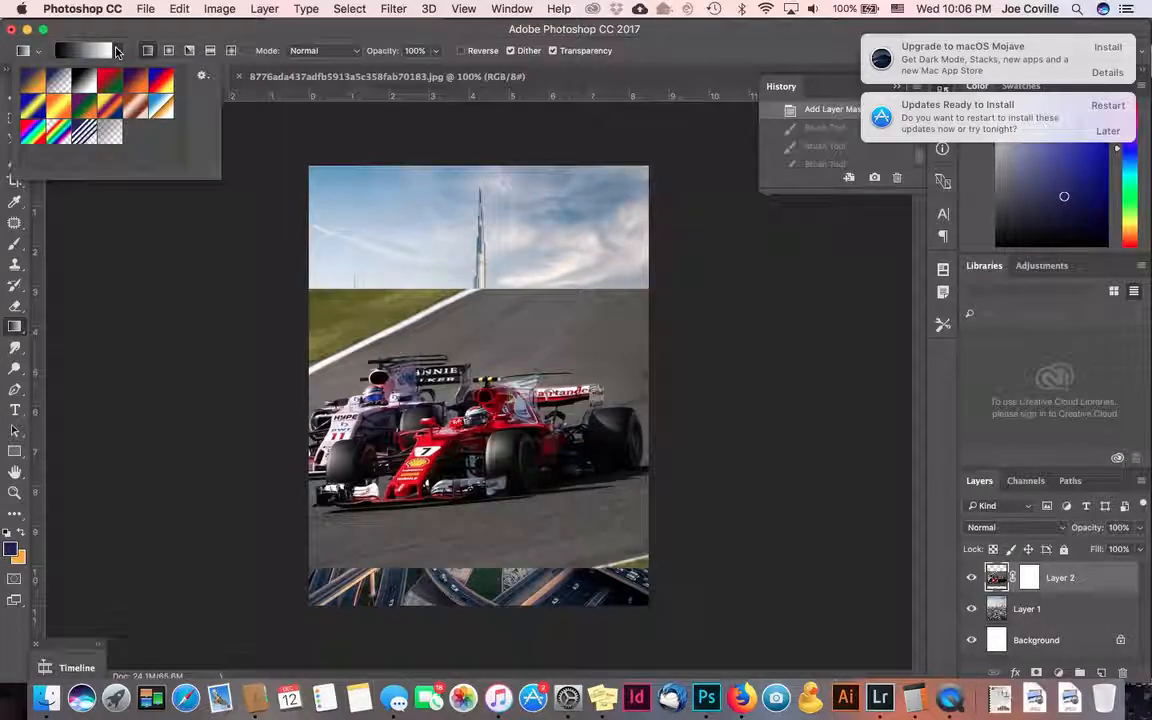
{"action": "left_click", "coordinate": [374, 176]}
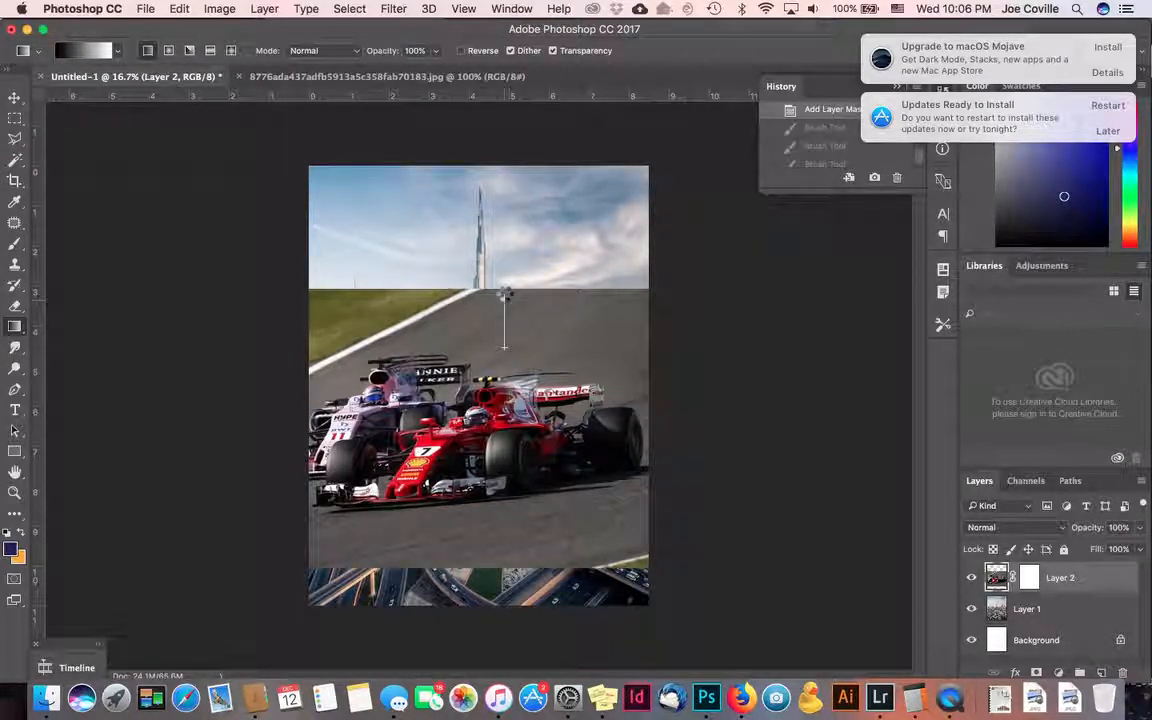
{"action": "left_click_drag", "start_coordinate": [505, 293], "coordinate": [505, 293]}
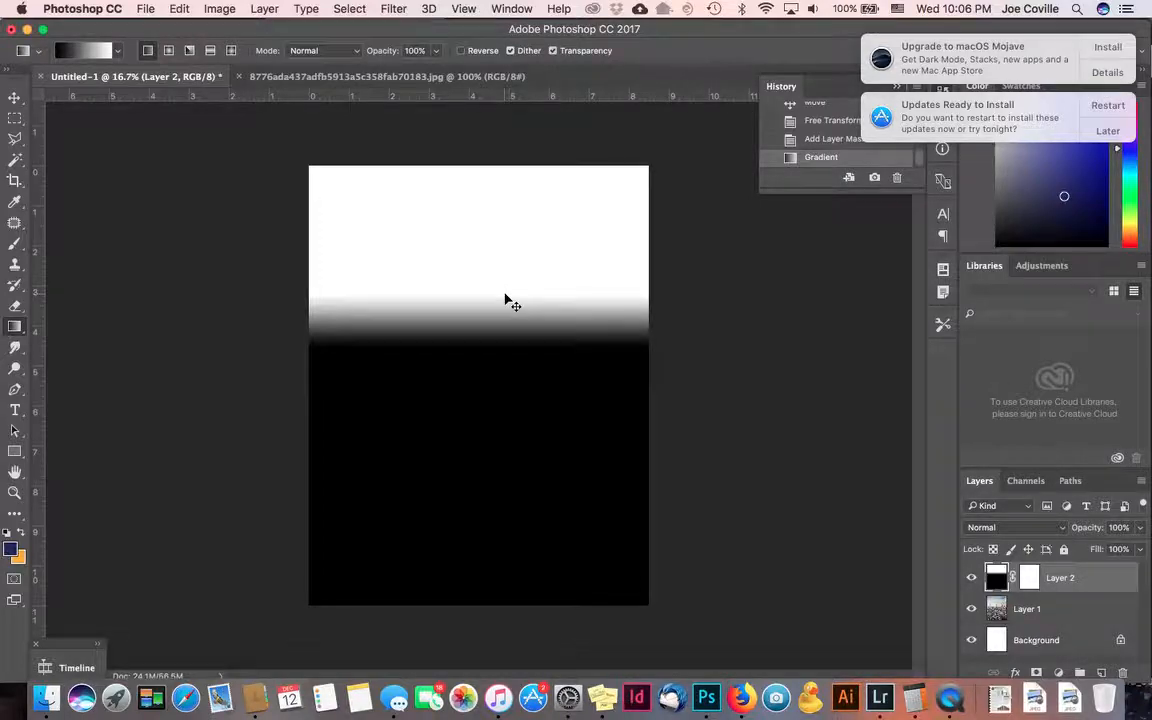
{"action": "key", "text": "cmd+z"}
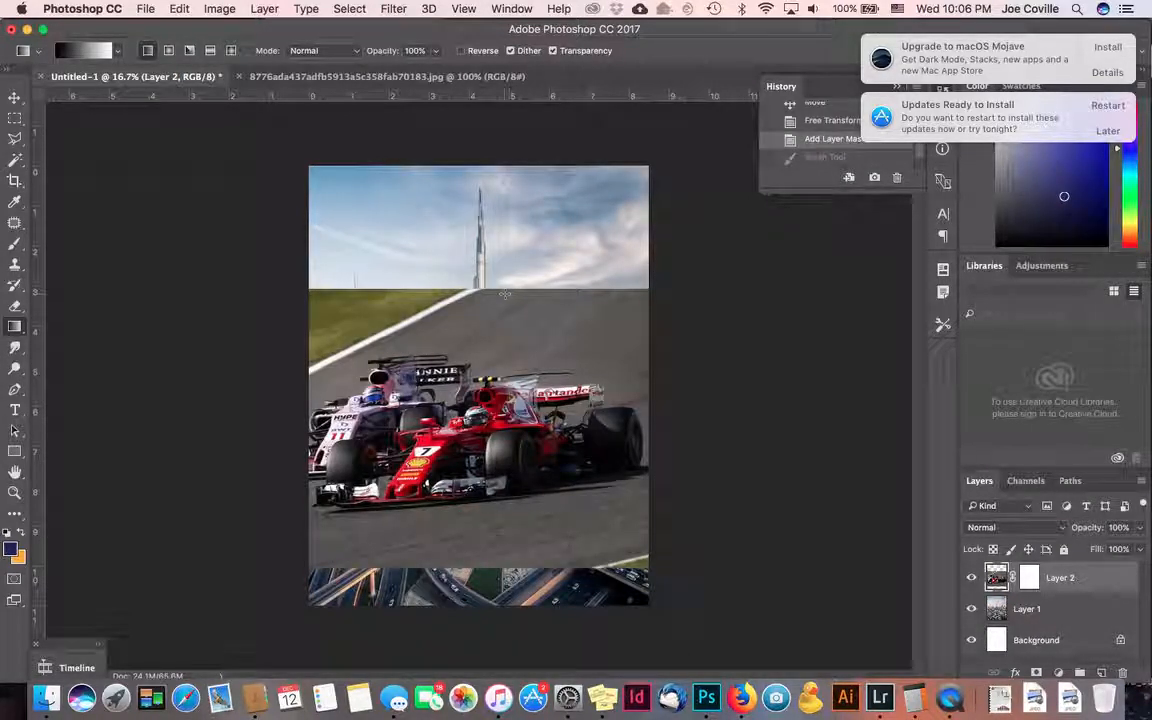
{"action": "left_click", "coordinate": [1027, 579]}
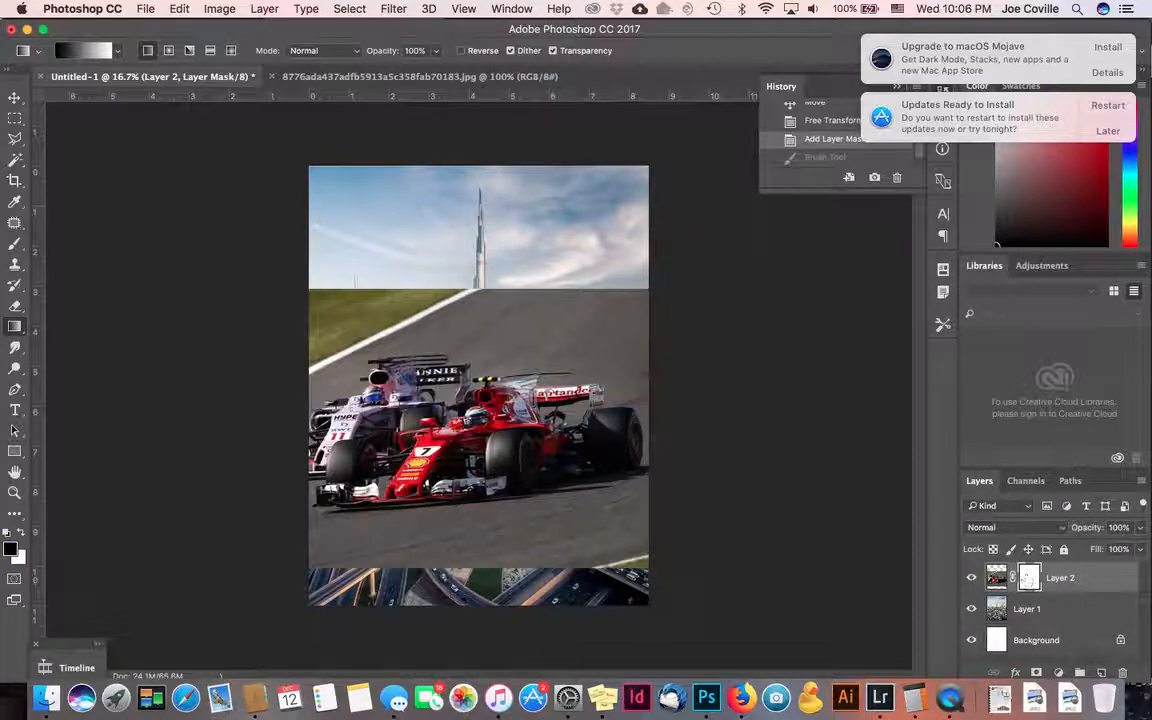
{"action": "mouse_move", "coordinate": [476, 337]}
{"action": "left_mouse_down"}
{"action": "mouse_move", "coordinate": [477, 297]}
{"action": "mouse_move", "coordinate": [477, 349]}
{"action": "mouse_move", "coordinate": [430, 278]}
{"action": "left_mouse_up"}
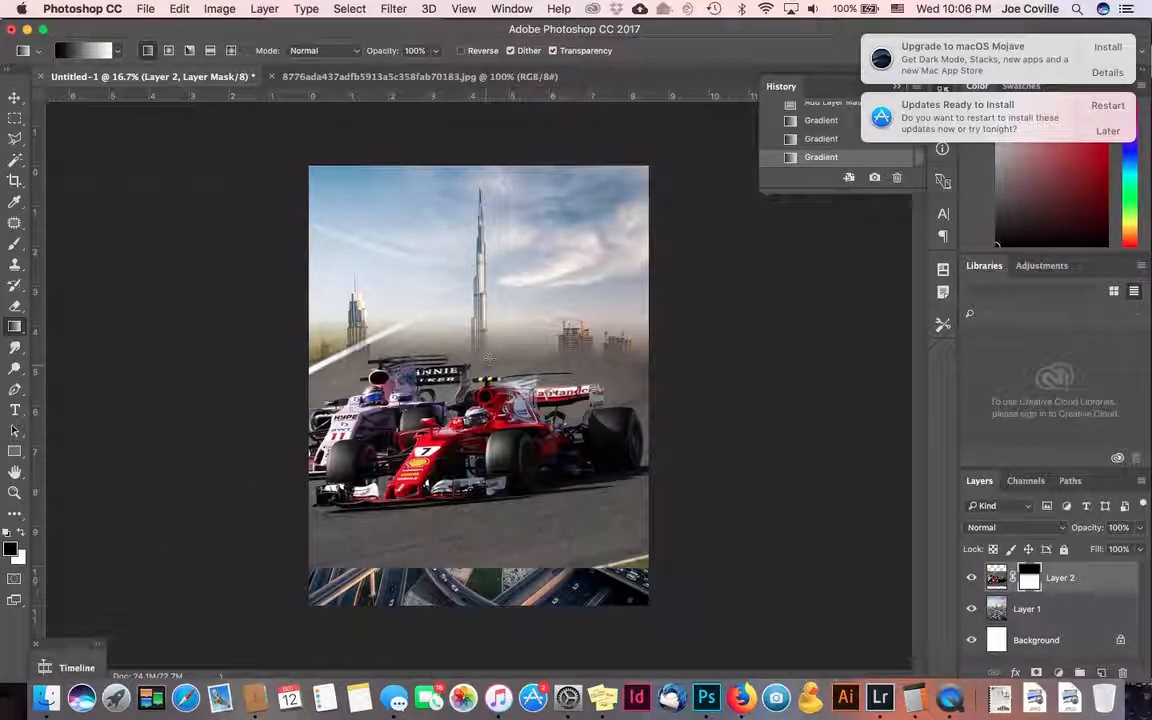
{"action": "left_click_drag", "start_coordinate": [489, 530], "coordinate": [489, 337]}
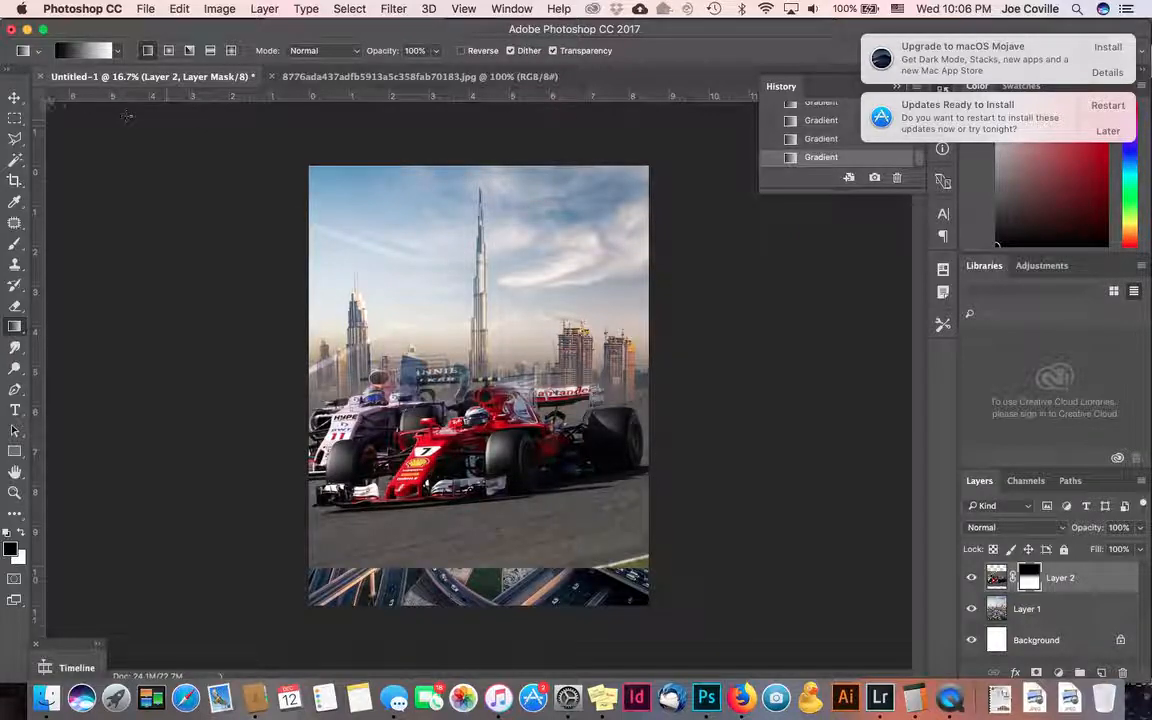
{"action": "key", "text": "v"}
{"action": "left_click_drag", "start_coordinate": [472, 405], "coordinate": [476, 447]}
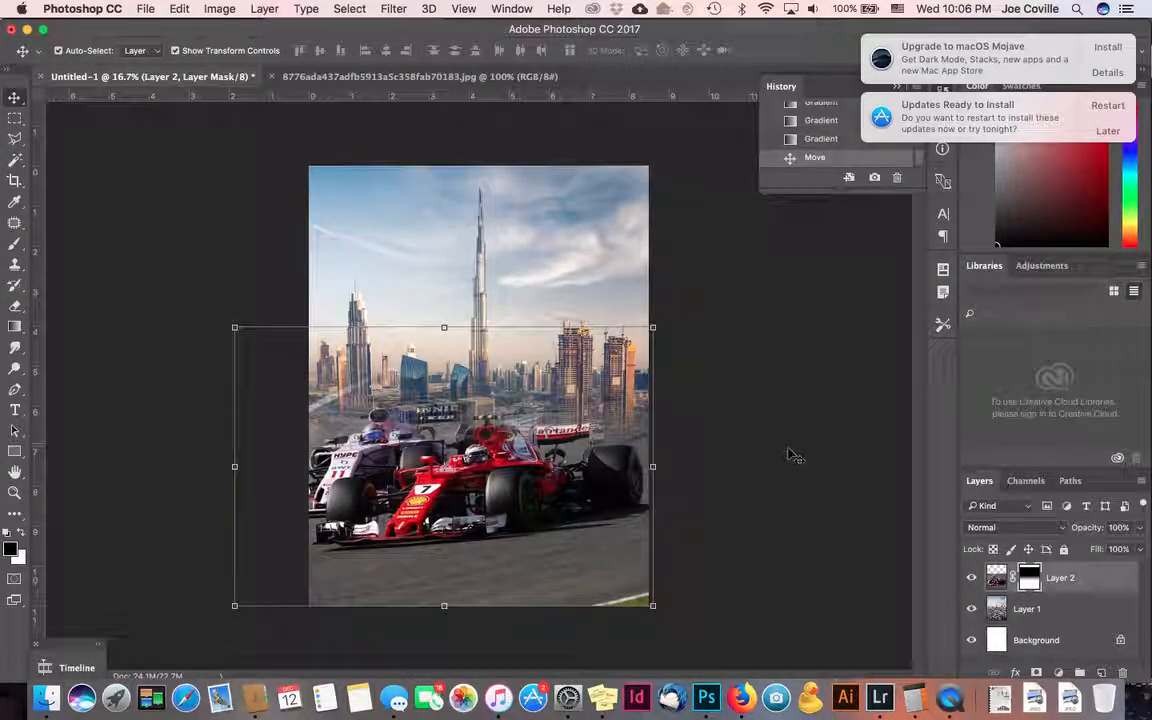
- Paint white on Layer 2's mask over the pink car's rear wing and bodywork
{"action": "left_click", "coordinate": [789, 455]}
{"action": "left_click", "coordinate": [568, 460]}
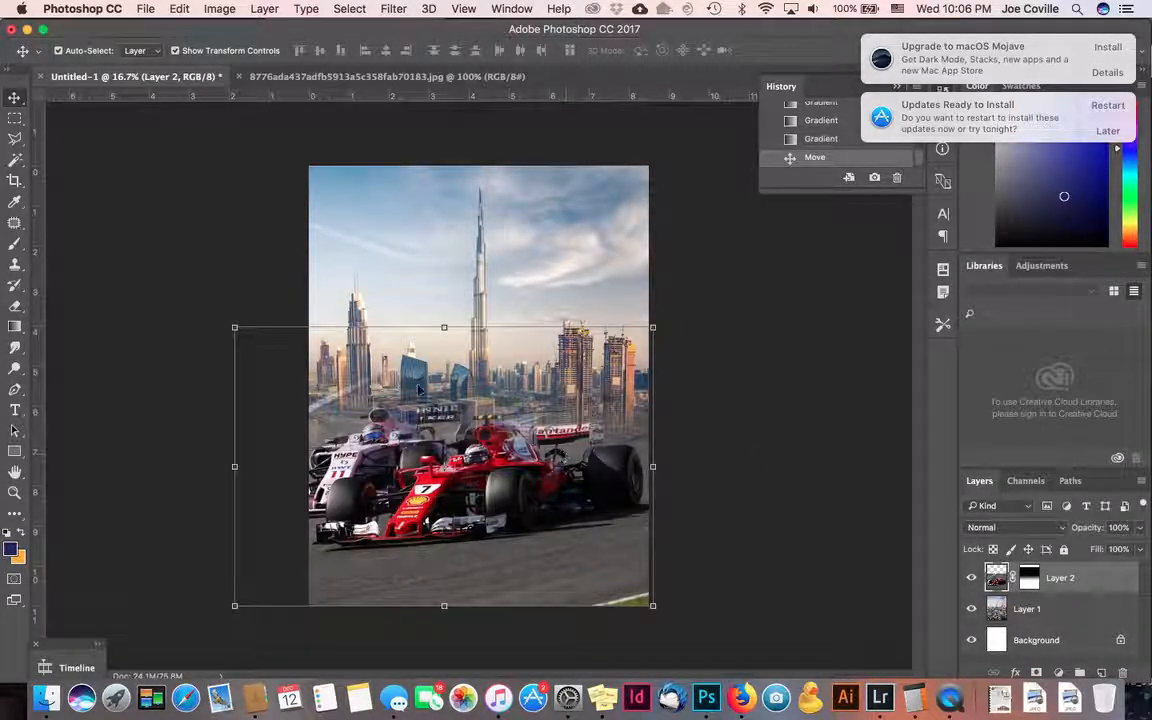
{"action": "left_click", "coordinate": [15, 243]}
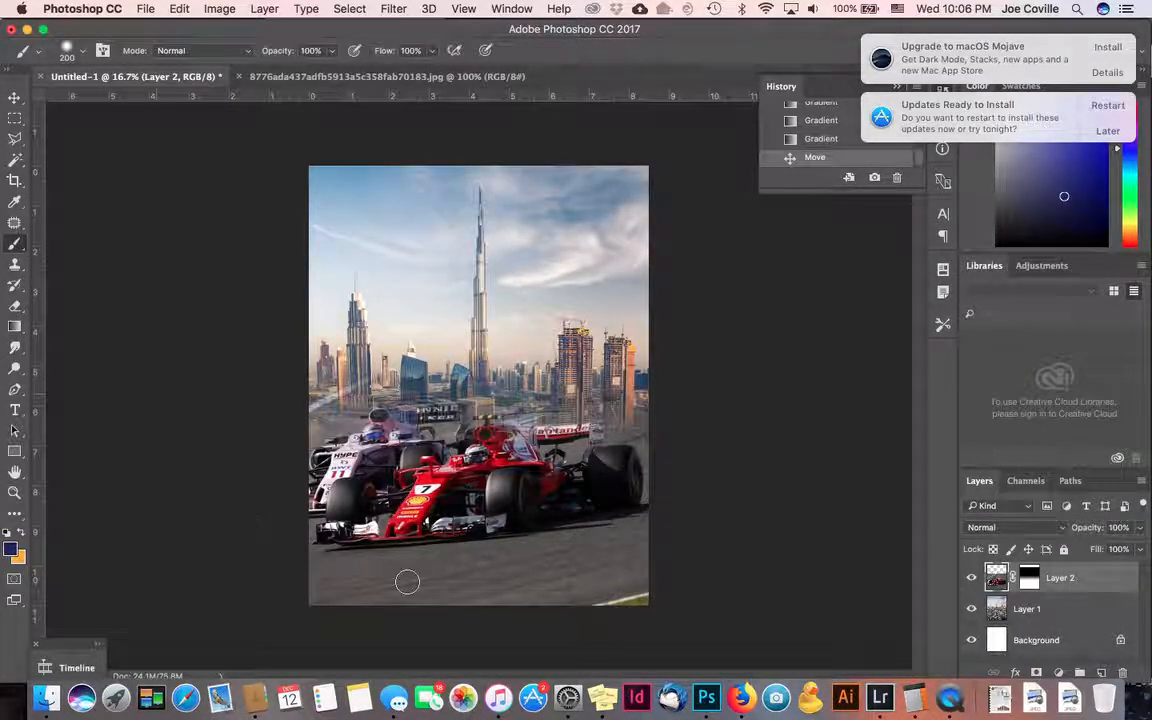
{"action": "left_click", "coordinate": [1029, 578]}
{"action": "key", "text": "x"}
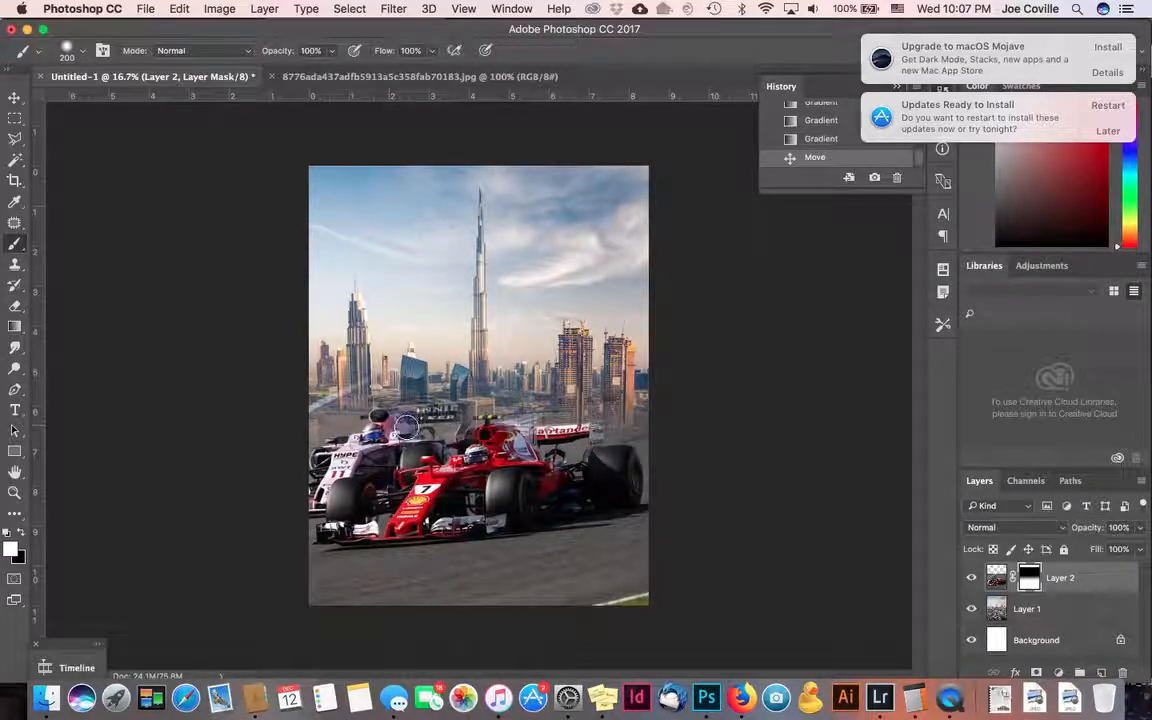
{"action": "mouse_move", "coordinate": [442, 425]}
{"action": "left_mouse_down"}
{"action": "mouse_move", "coordinate": [464, 428]}
{"action": "mouse_move", "coordinate": [402, 438]}
{"action": "left_mouse_up"}
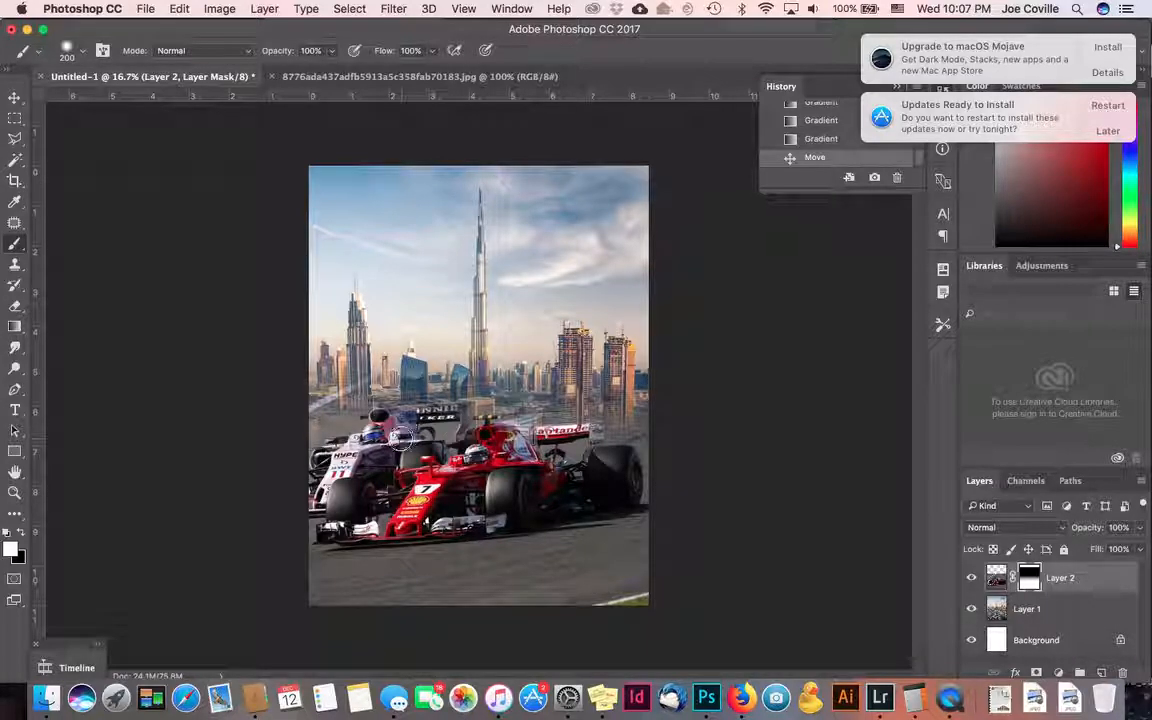
{"action": "mouse_move", "coordinate": [347, 490]}
{"action": "left_mouse_down"}
{"action": "mouse_move", "coordinate": [478, 481]}
{"action": "mouse_move", "coordinate": [553, 434]}
{"action": "left_mouse_up"}
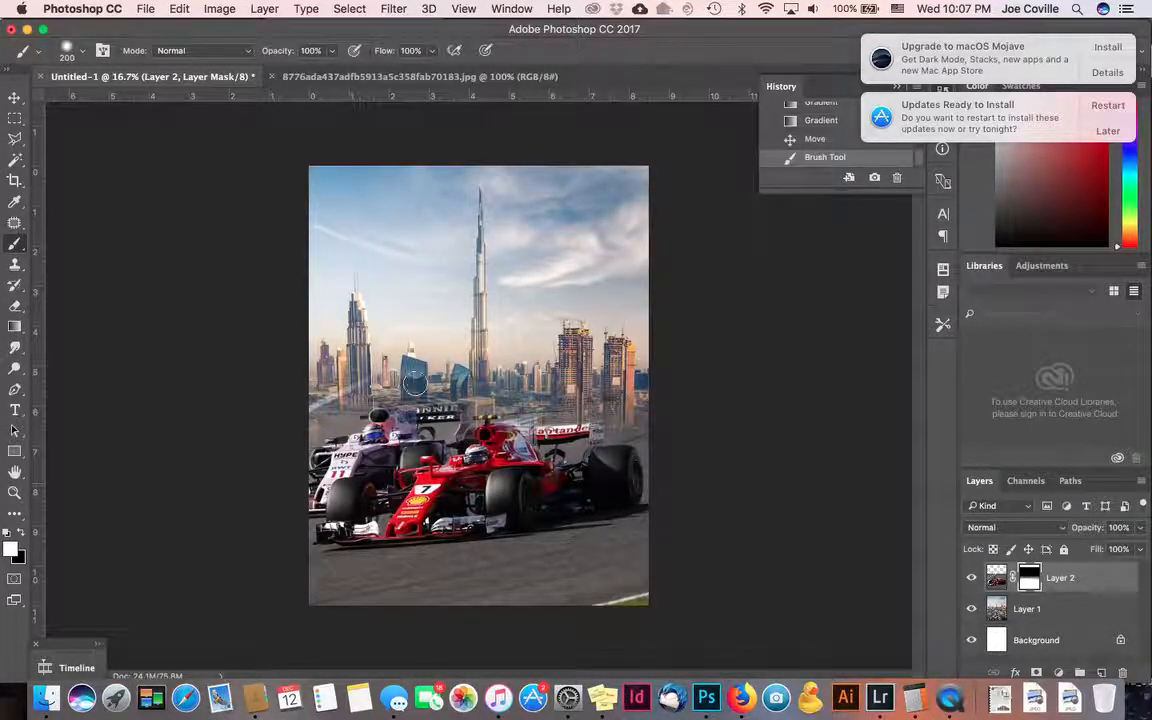
{"action": "left_click", "coordinate": [14, 98]}
- Free Transform Layer 1 down to about 82% and drag it slightly left
{"action": "left_click", "coordinate": [634, 314]}
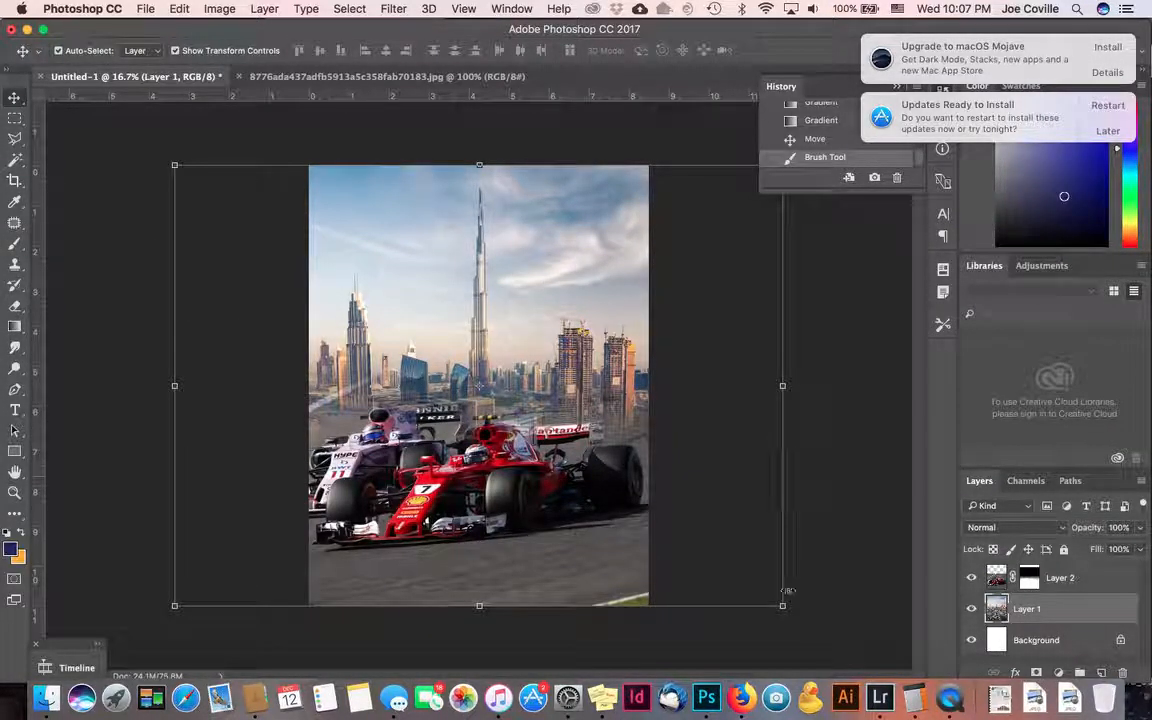
{"action": "left_click_drag", "start_coordinate": [783, 605], "coordinate": [672, 525]}
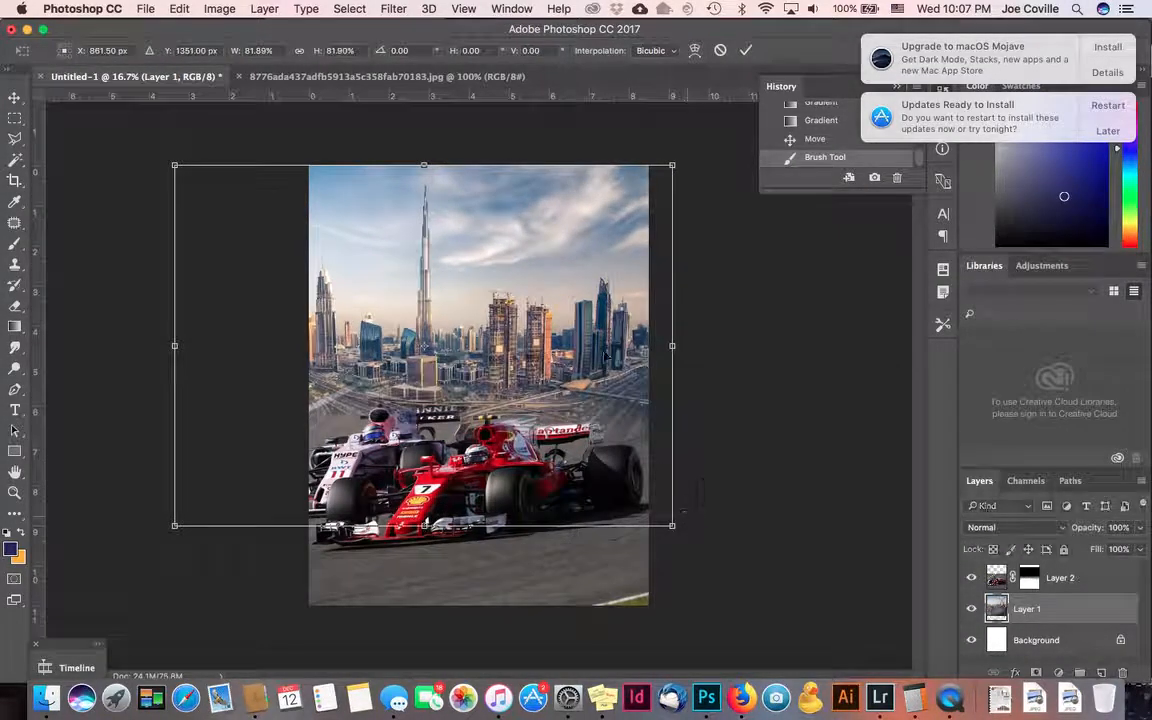
{"action": "mouse_move", "coordinate": [553, 296]}
{"action": "left_mouse_down"}
{"action": "mouse_move", "coordinate": [626, 280]}
{"action": "mouse_move", "coordinate": [597, 292]}
{"action": "mouse_move", "coordinate": [653, 298]}
{"action": "mouse_move", "coordinate": [513, 296]}
{"action": "mouse_move", "coordinate": [726, 299]}
{"action": "mouse_move", "coordinate": [613, 282]}
{"action": "mouse_move", "coordinate": [702, 284]}
{"action": "mouse_move", "coordinate": [474, 283]}
{"action": "mouse_move", "coordinate": [520, 293]}
{"action": "mouse_move", "coordinate": [478, 288]}
{"action": "mouse_move", "coordinate": [435, 304]}
{"action": "mouse_move", "coordinate": [640, 297]}
{"action": "mouse_move", "coordinate": [553, 319]}
{"action": "mouse_move", "coordinate": [531, 296]}
{"action": "left_mouse_up"}
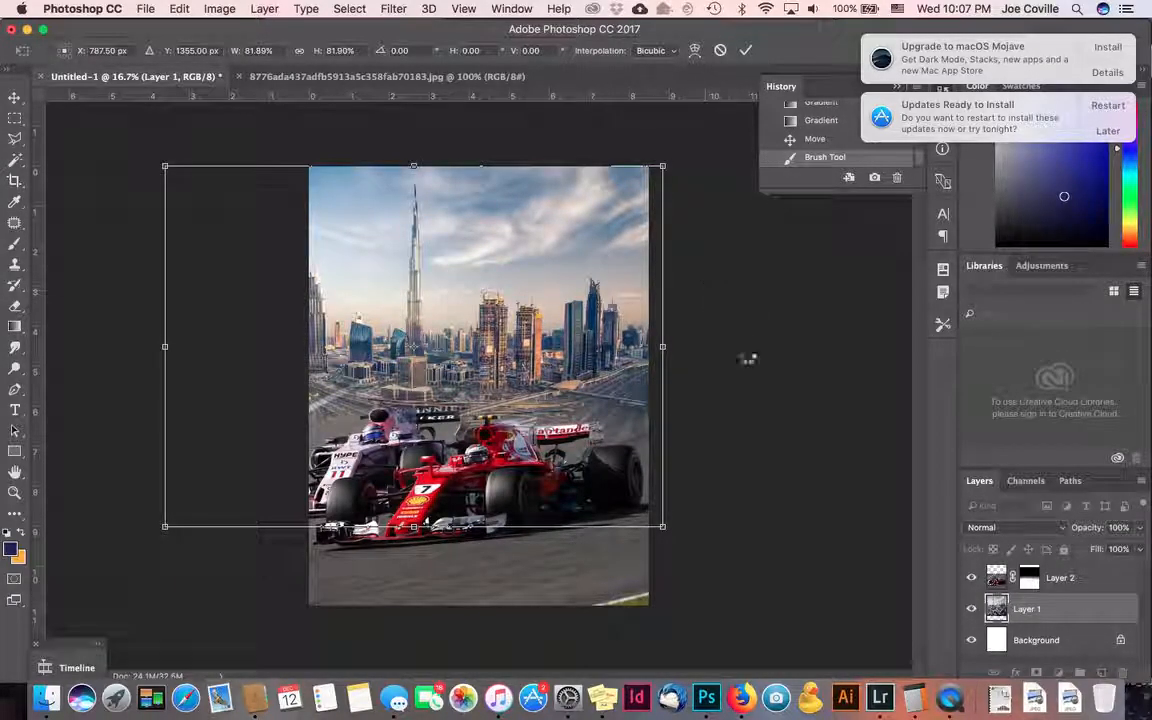
{"action": "key", "text": "Return"}
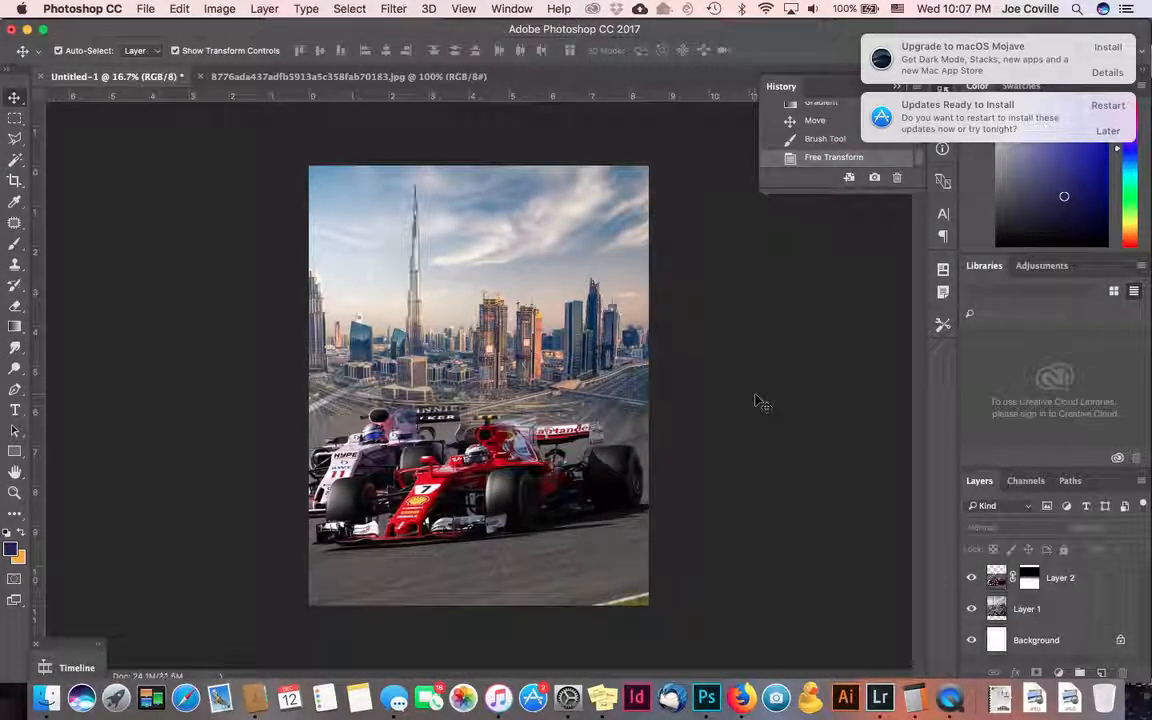
- Try Darken and Multiply on Layer 2, then set its blend mode back to Normal
{"action": "left_click", "coordinate": [1064, 580]}
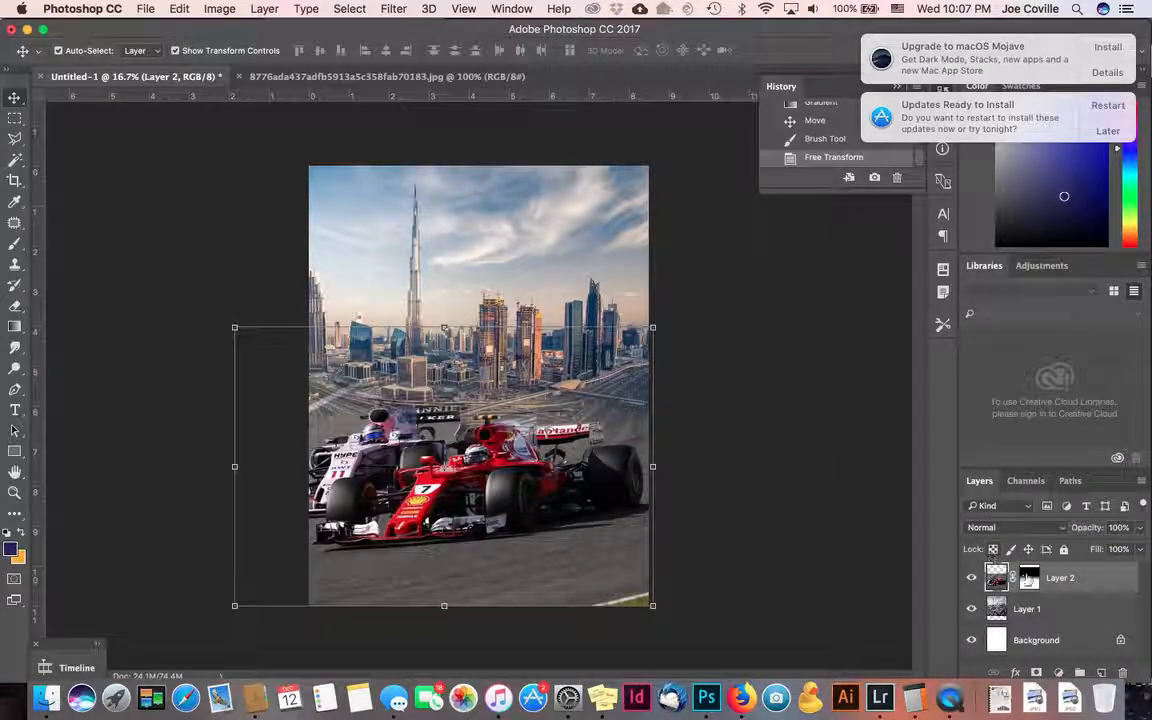
{"action": "left_click", "coordinate": [987, 529]}
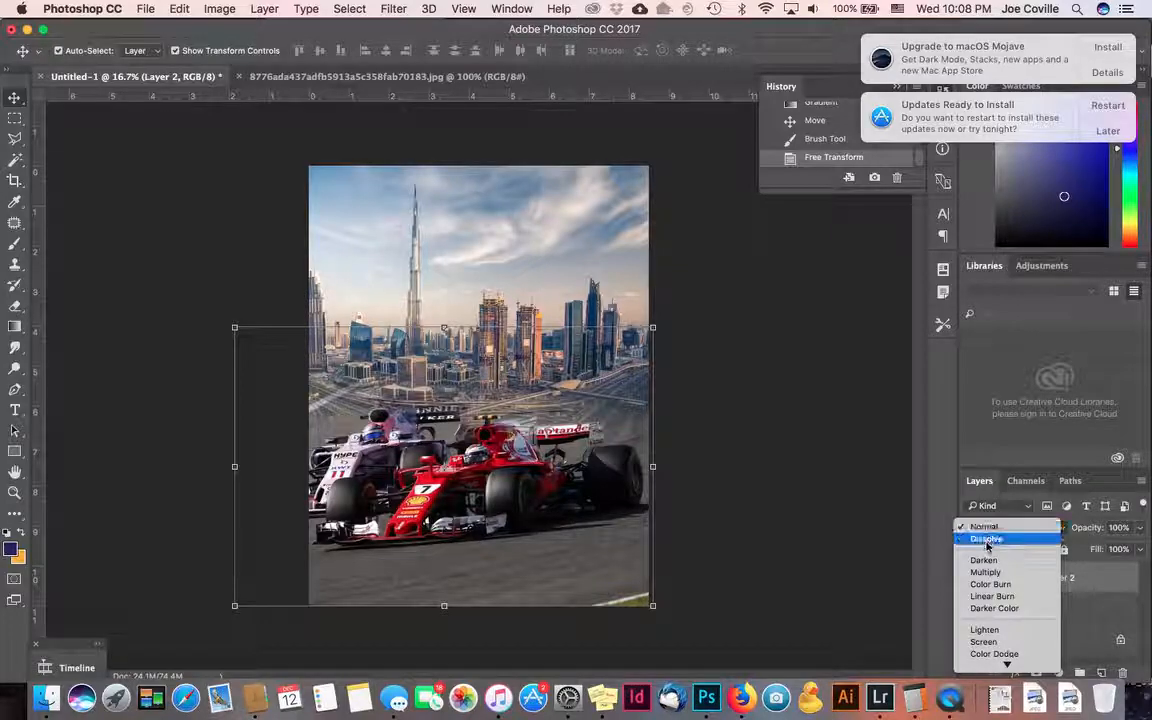
{"action": "left_click", "coordinate": [983, 560]}
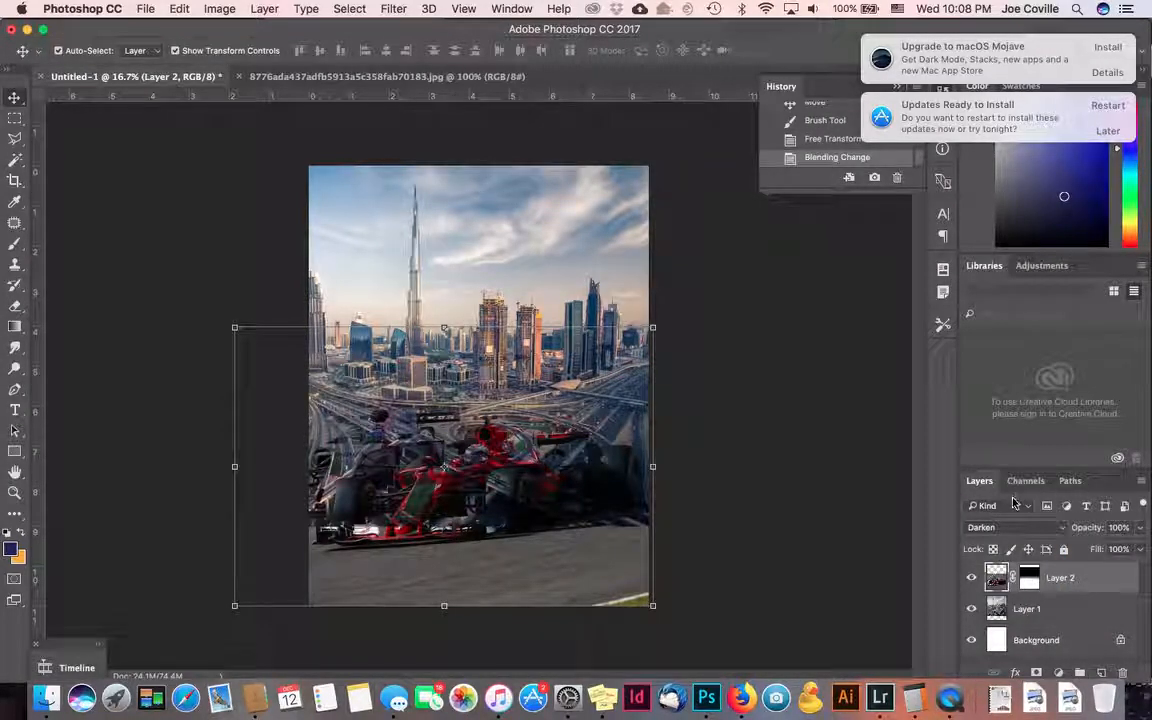
{"action": "left_click", "coordinate": [1000, 527]}
{"action": "left_click", "coordinate": [1007, 540]}
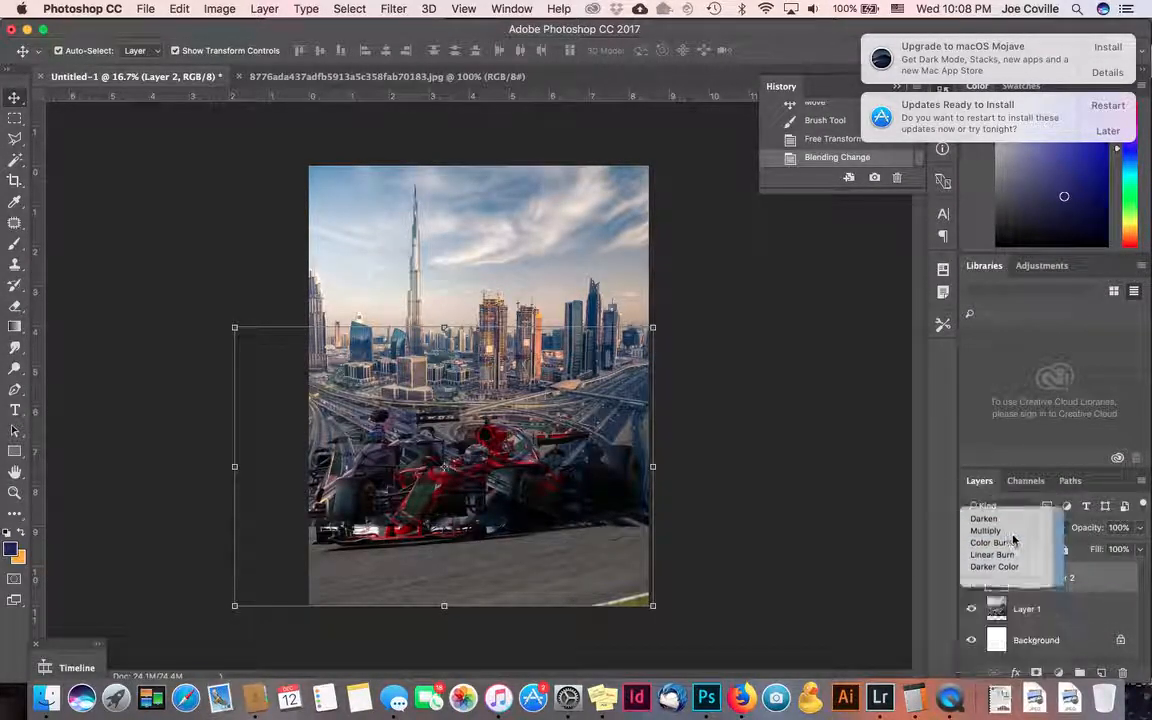
{"action": "left_click", "coordinate": [1012, 528]}
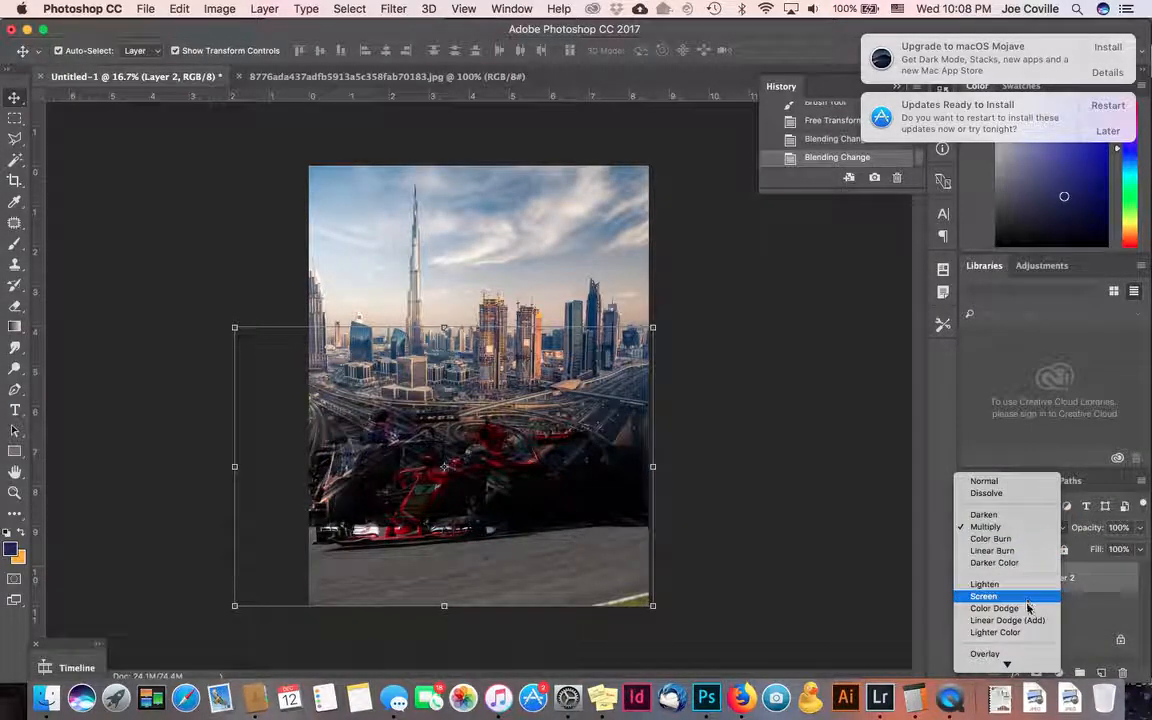
{"action": "mouse_move", "coordinate": [1007, 664]}
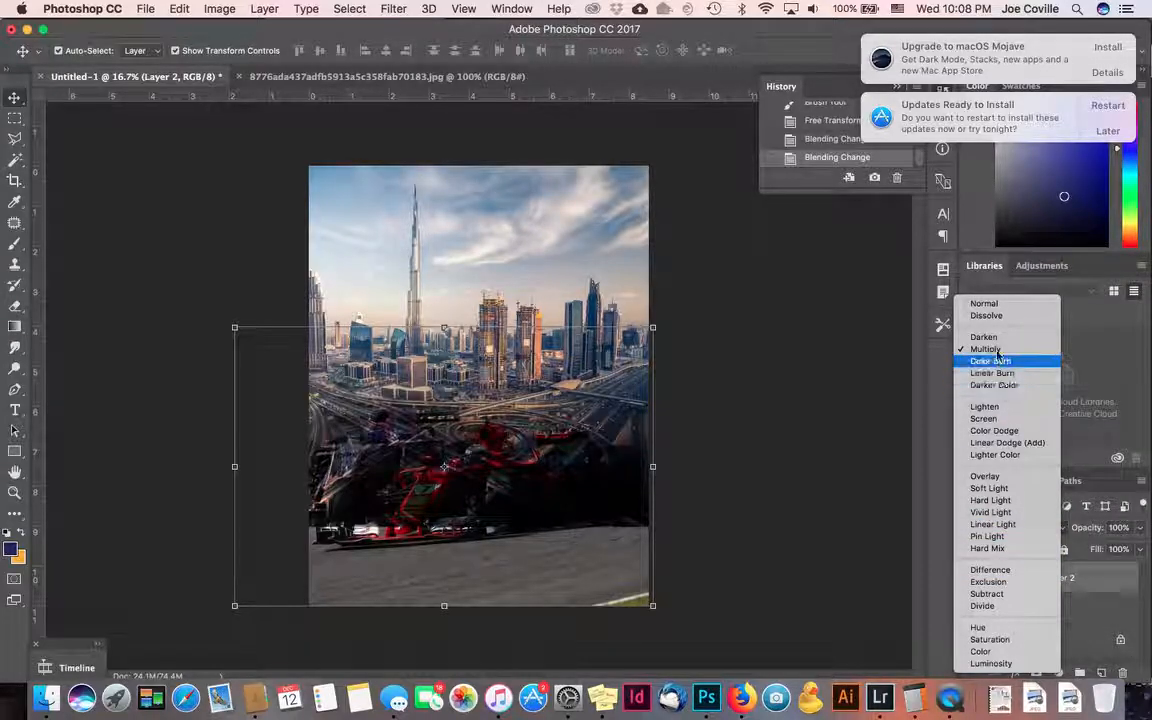
{"action": "left_click", "coordinate": [986, 304]}
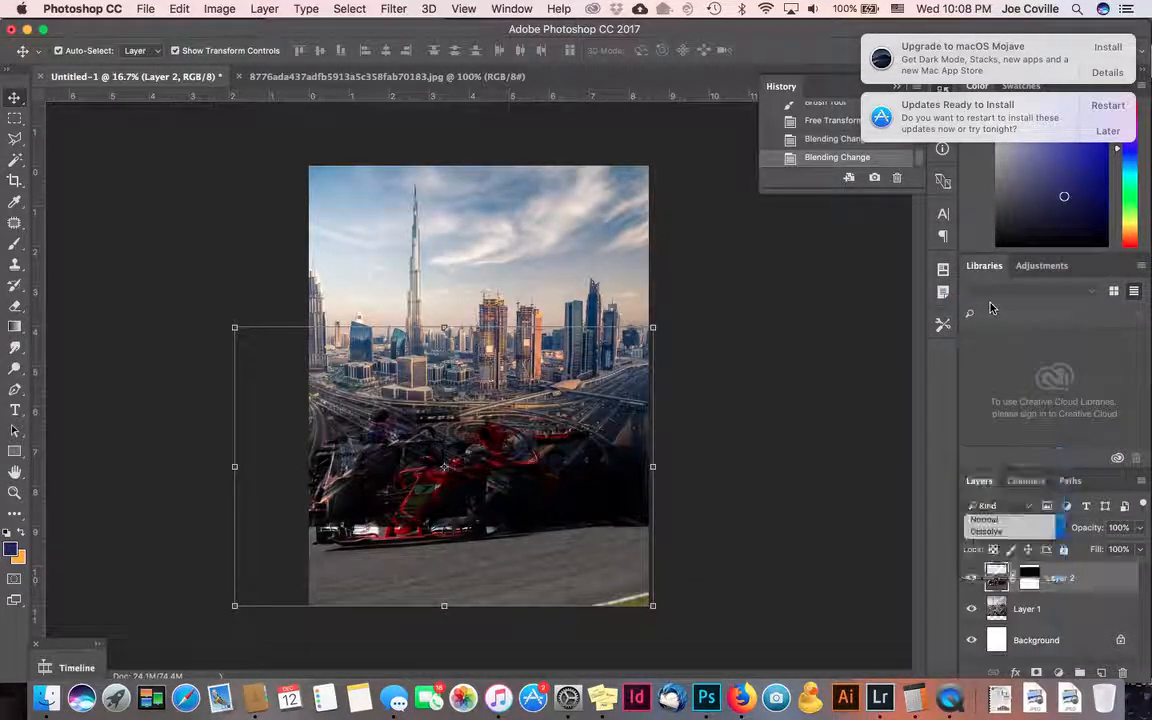
{"action": "left_click", "coordinate": [866, 537]}
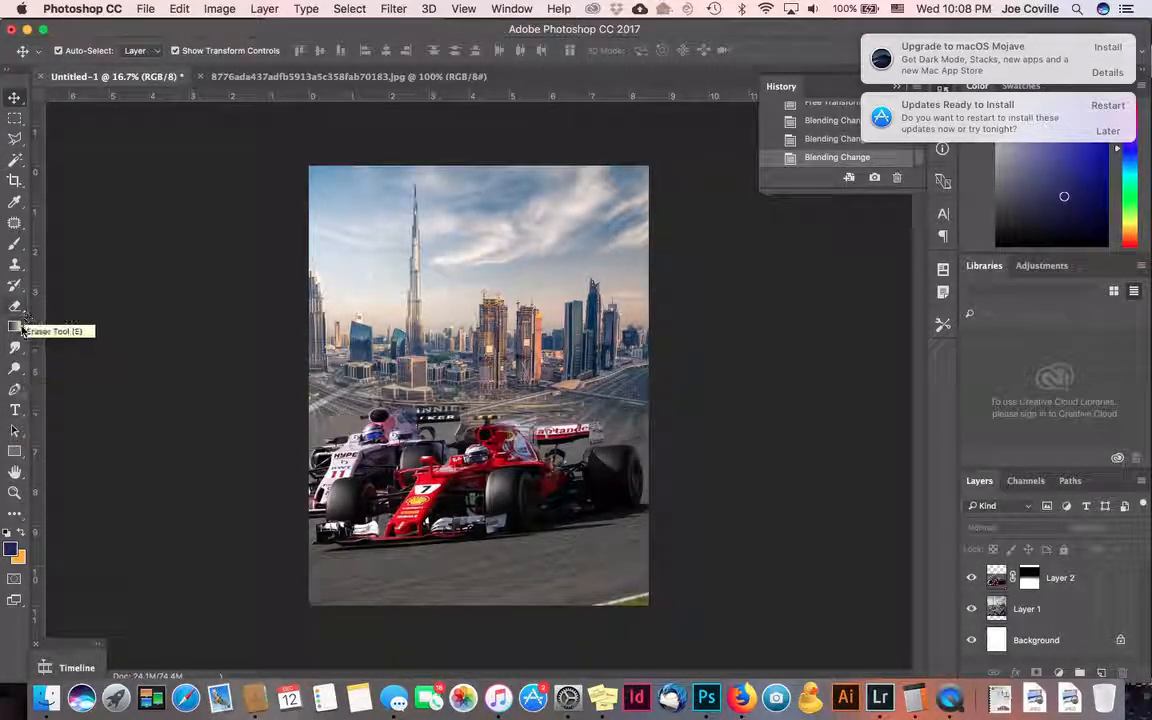
- On a new layer, fill a skyline-to-bottom selection with a white-to-black gradient
{"action": "left_click", "coordinate": [15, 118]}
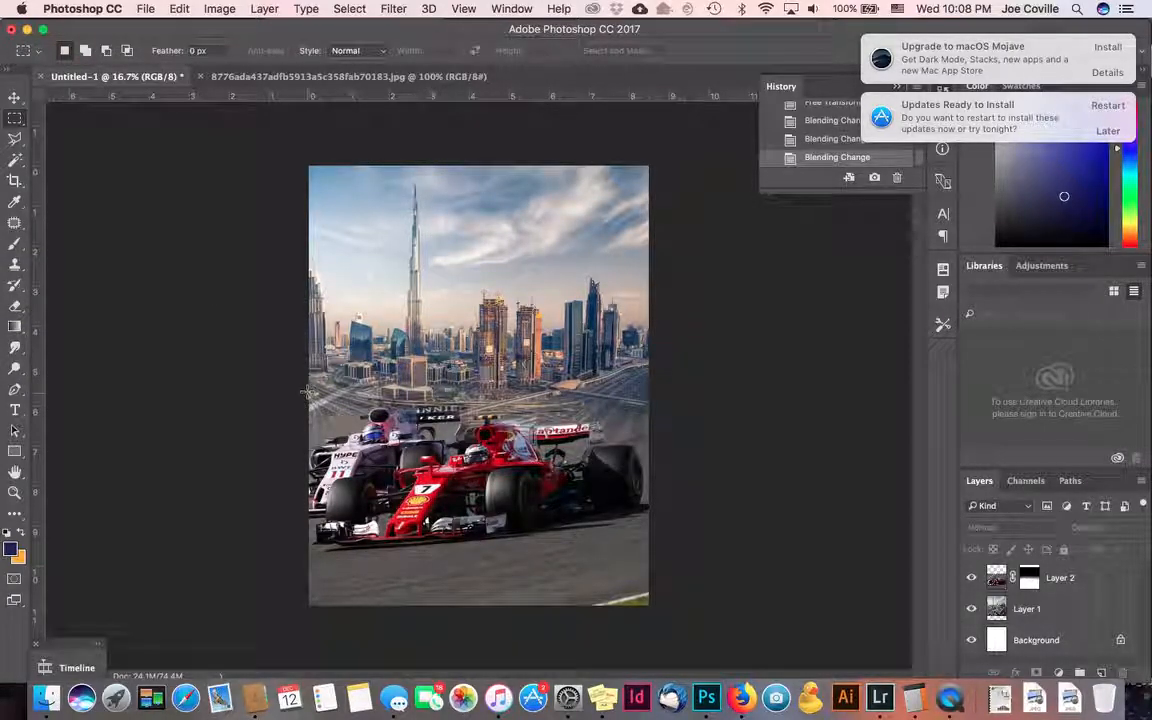
{"action": "left_click_drag", "start_coordinate": [307, 389], "coordinate": [657, 633]}
{"action": "key", "text": "super+d"}
{"action": "left_click", "coordinate": [1100, 673]}
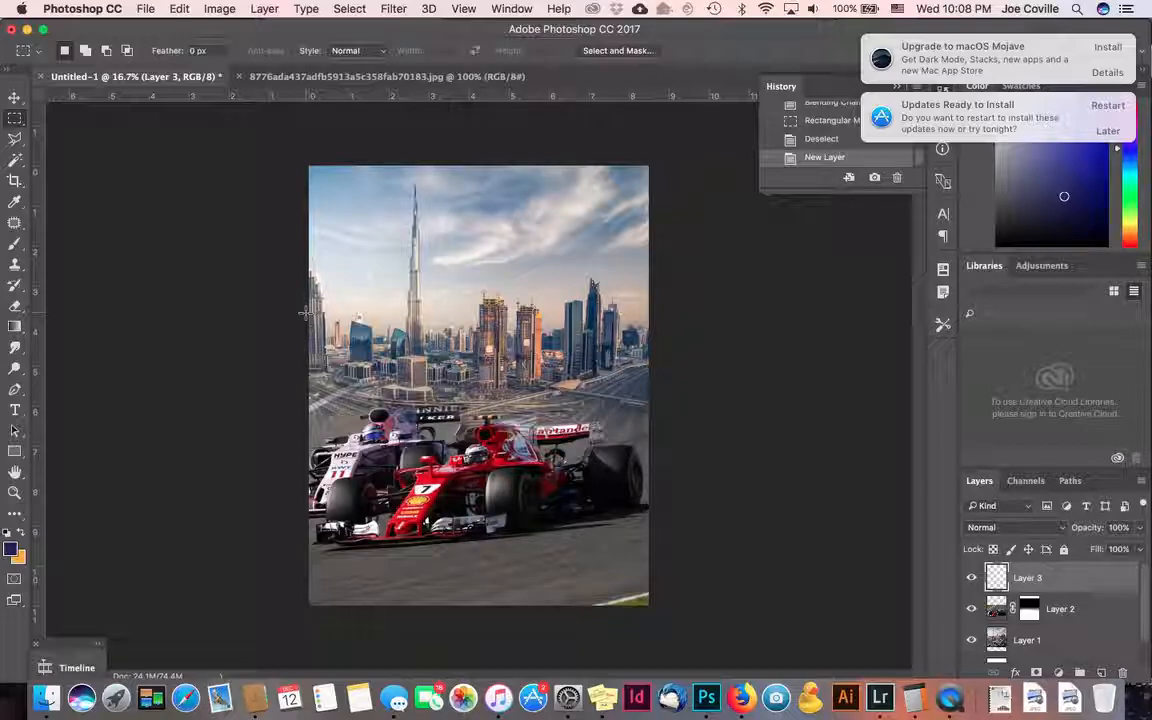
{"action": "left_click_drag", "start_coordinate": [307, 311], "coordinate": [697, 617]}
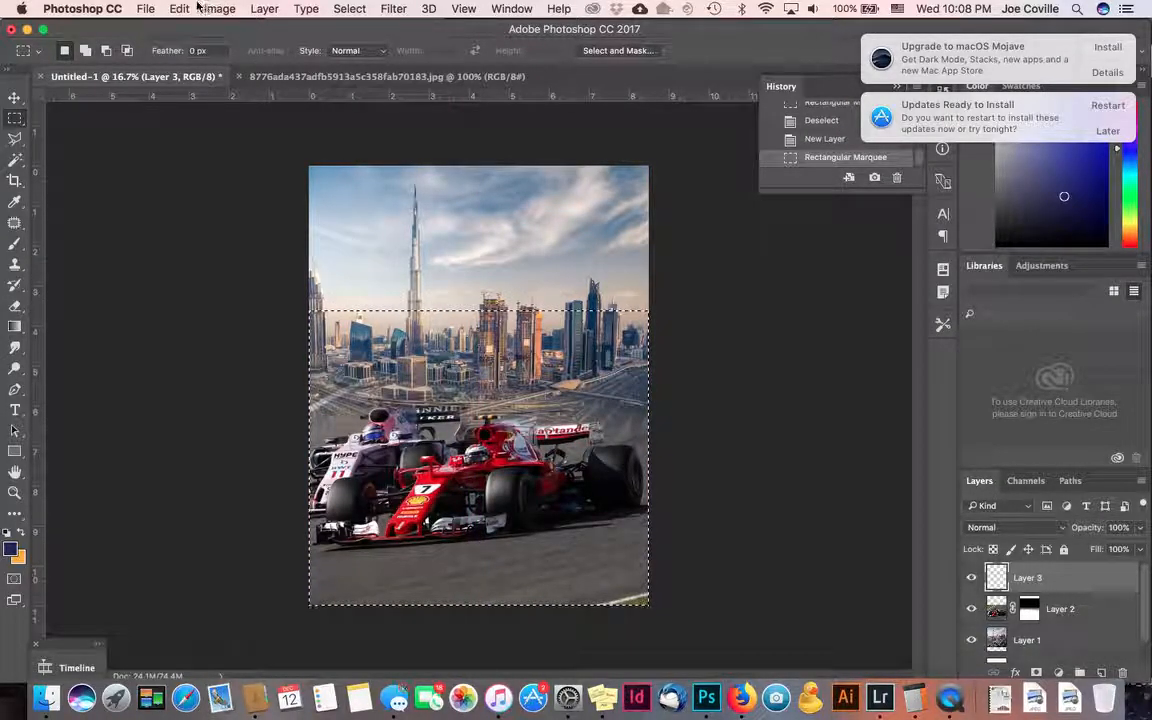
{"action": "left_click", "coordinate": [15, 326]}
{"action": "left_click_drag", "start_coordinate": [506, 594], "coordinate": [505, 407]}
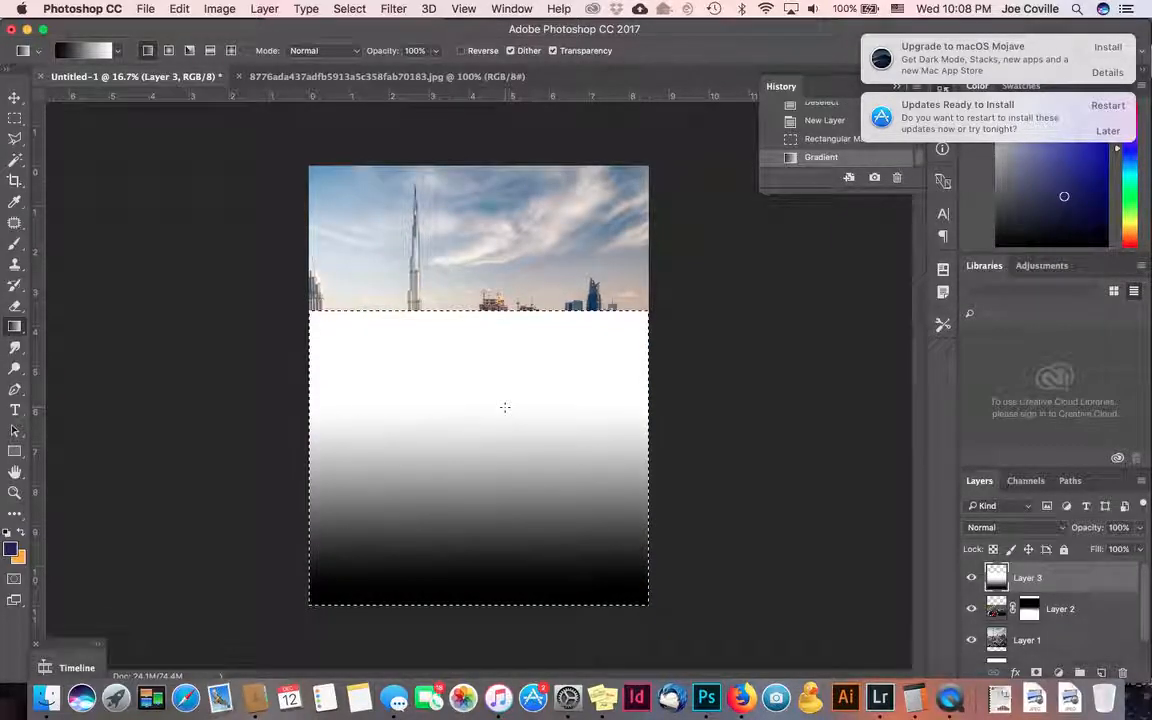
{"action": "left_click_drag", "start_coordinate": [478, 588], "coordinate": [482, 444]}
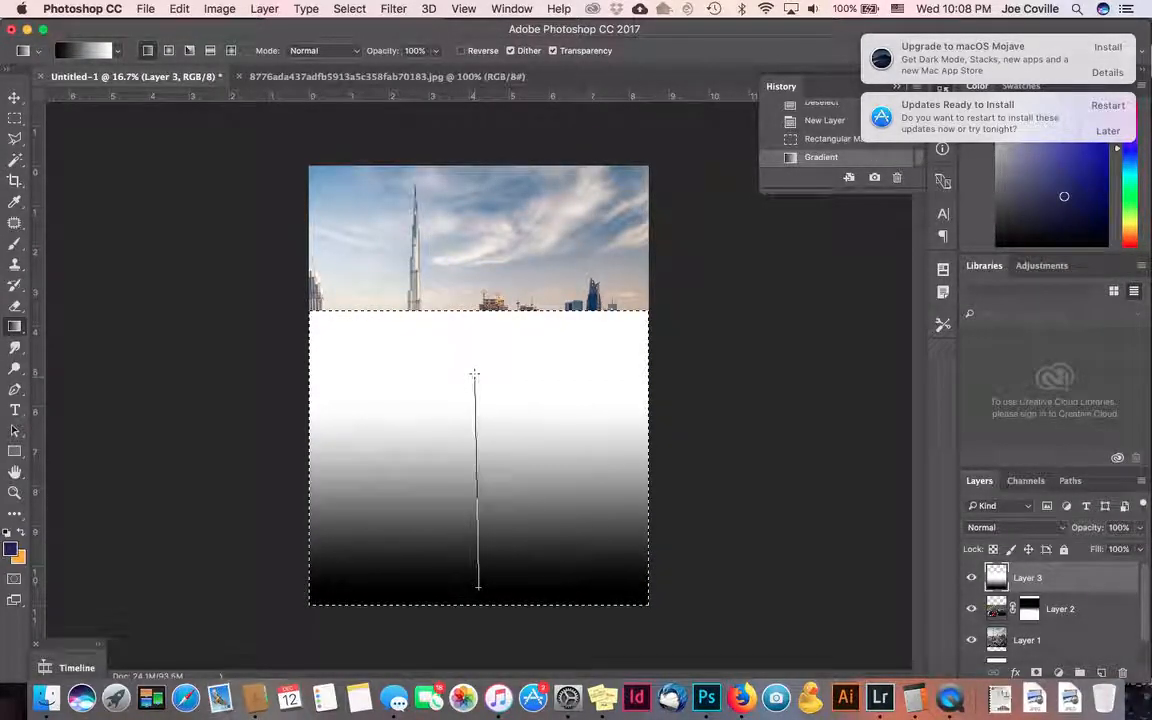
{"action": "left_click_drag", "start_coordinate": [474, 374], "coordinate": [474, 374]}
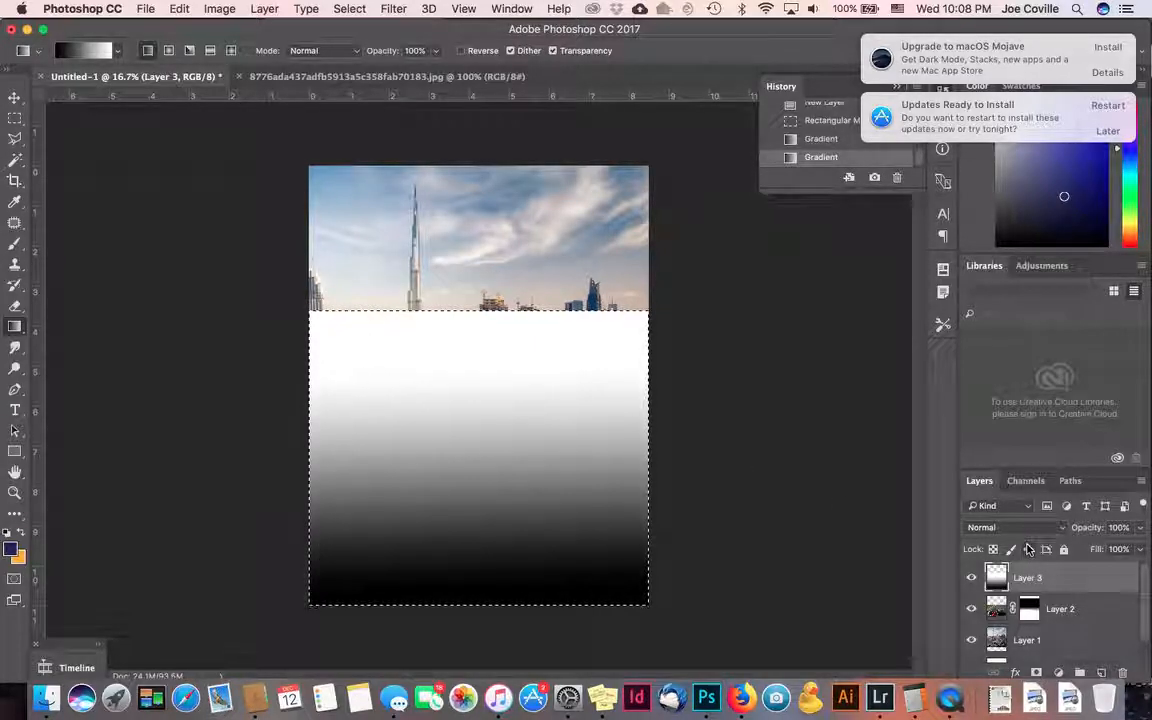
- Deselect and set the gradient layer to Darken blending at 51% opacity
{"action": "left_click", "coordinate": [15, 117]}
{"action": "left_click", "coordinate": [135, 197]}
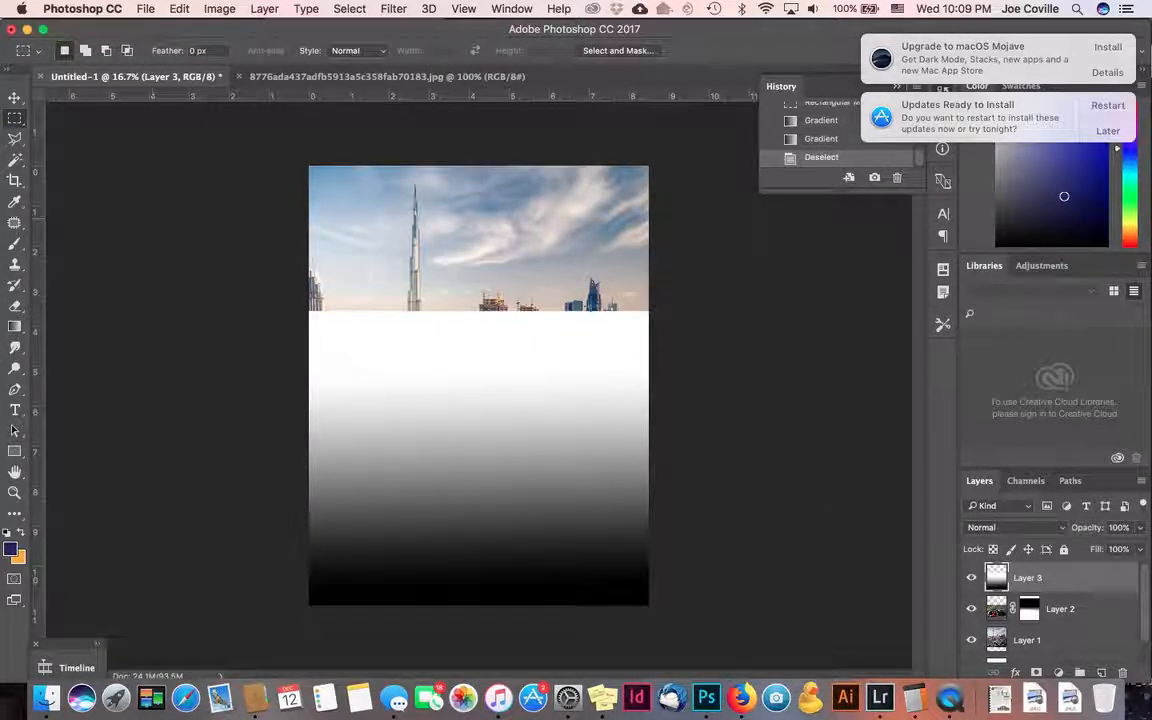
{"action": "left_click", "coordinate": [991, 533]}
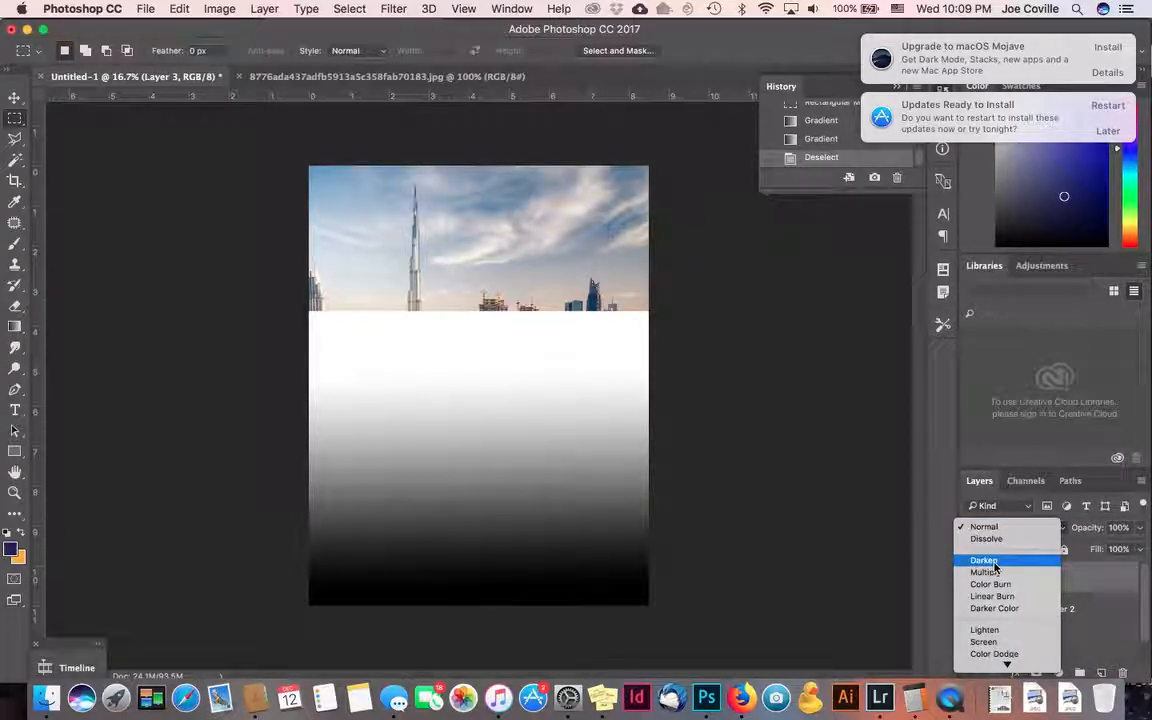
{"action": "left_click", "coordinate": [994, 561]}
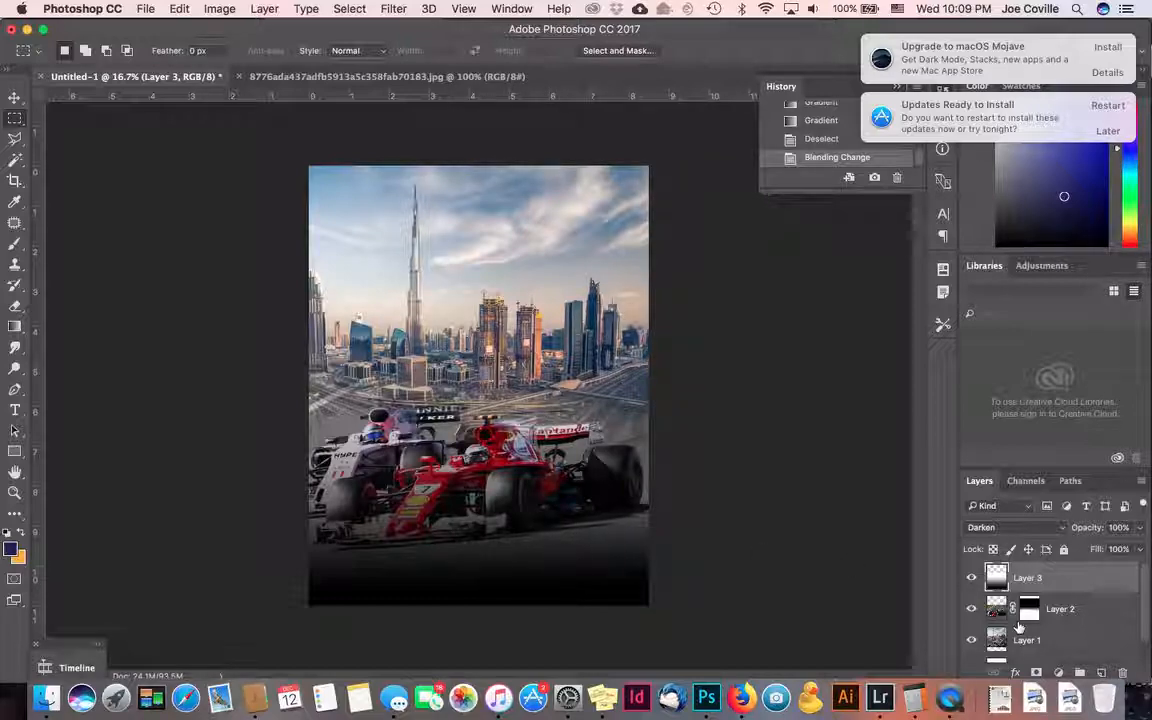
{"action": "left_click", "coordinate": [1140, 528]}
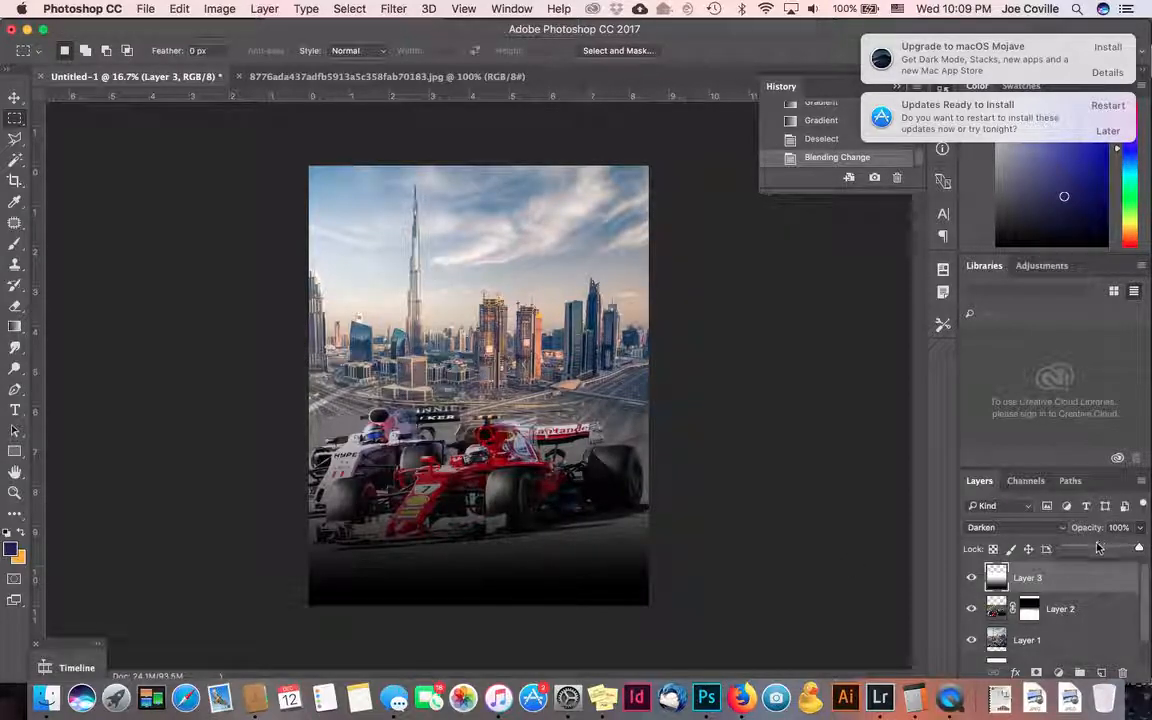
{"action": "left_click", "coordinate": [1101, 548]}
{"action": "left_click", "coordinate": [924, 467]}
- Duplicate Layer 3 below Layer 2 and rotate the copy 180° to cover the page
{"action": "left_click_drag", "start_coordinate": [999, 579], "coordinate": [997, 625]}
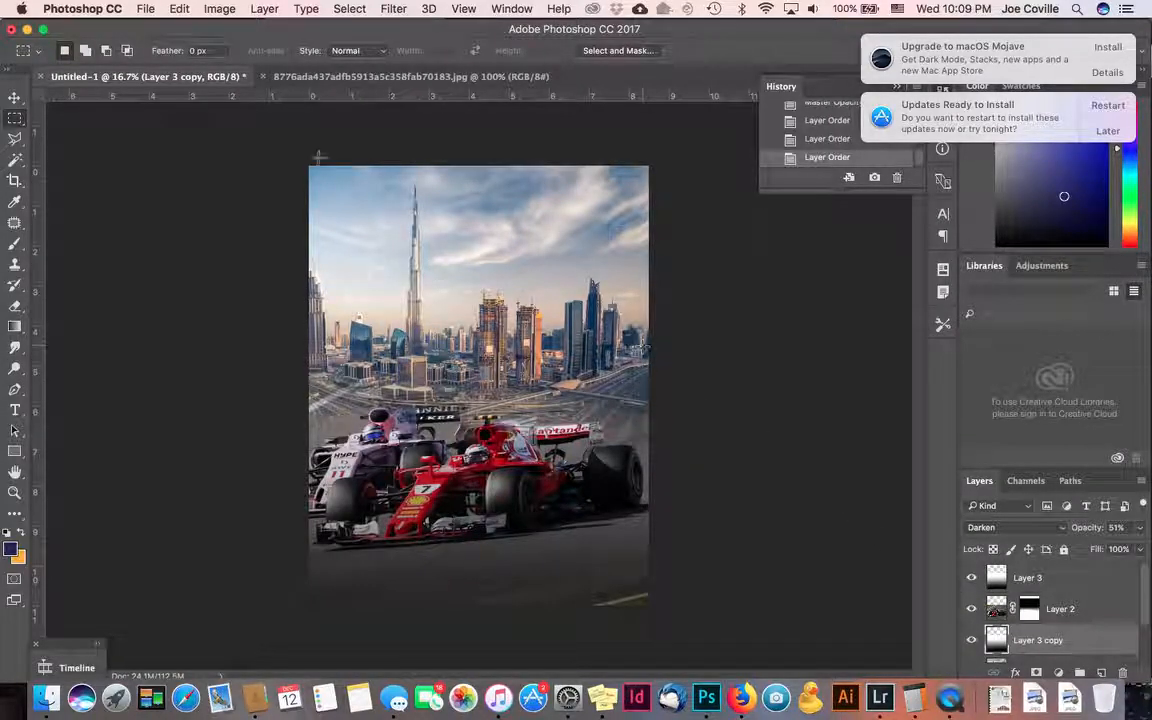
{"action": "left_click", "coordinate": [14, 97]}
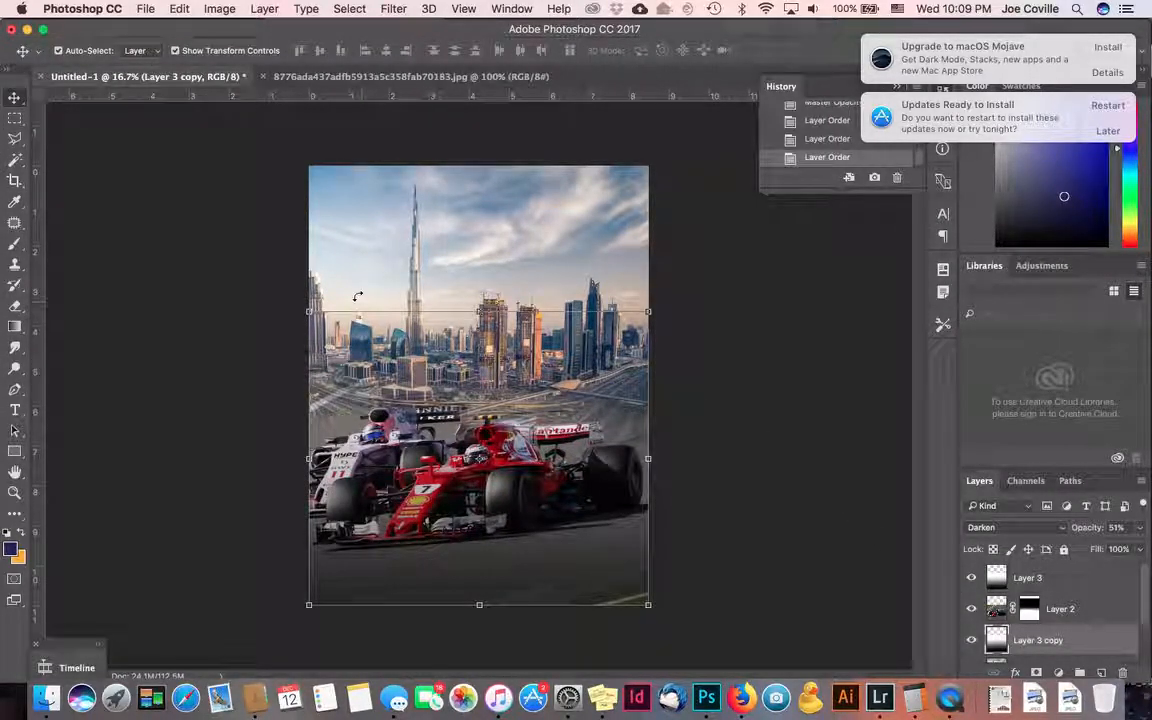
{"action": "left_click_drag", "start_coordinate": [305, 300], "coordinate": [612, 522]}
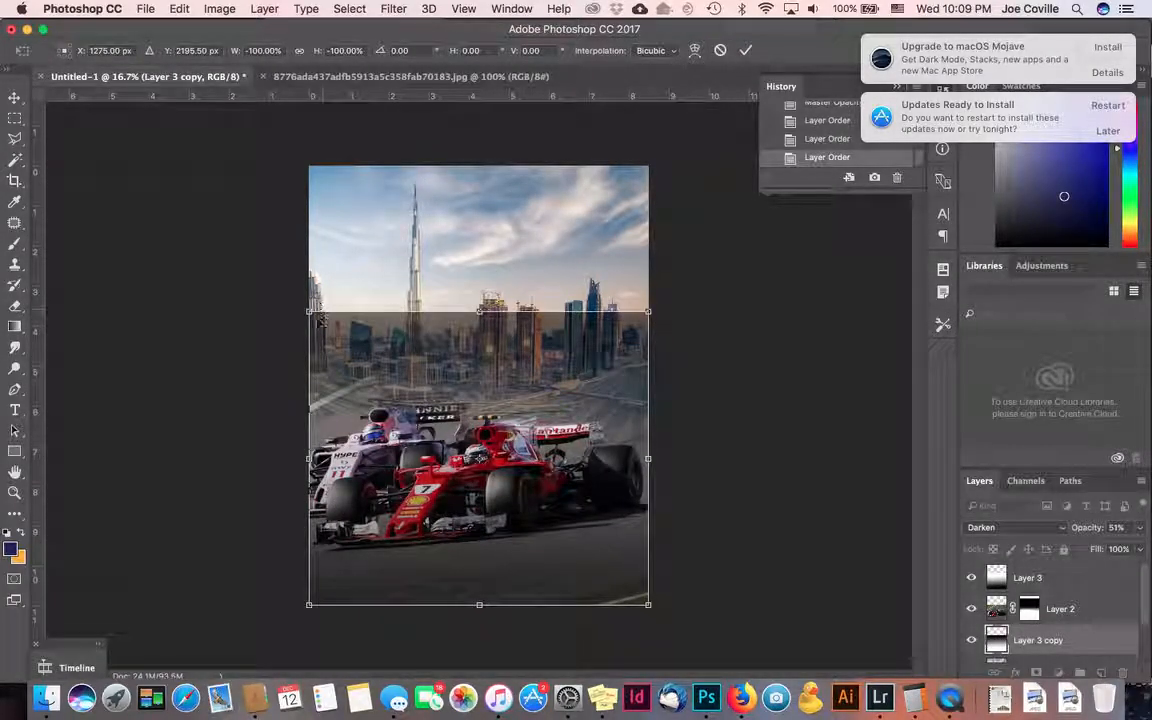
{"action": "left_click_drag", "start_coordinate": [318, 316], "coordinate": [313, 160]}
{"action": "key", "text": "Return"}
{"action": "left_click", "coordinate": [705, 540]}
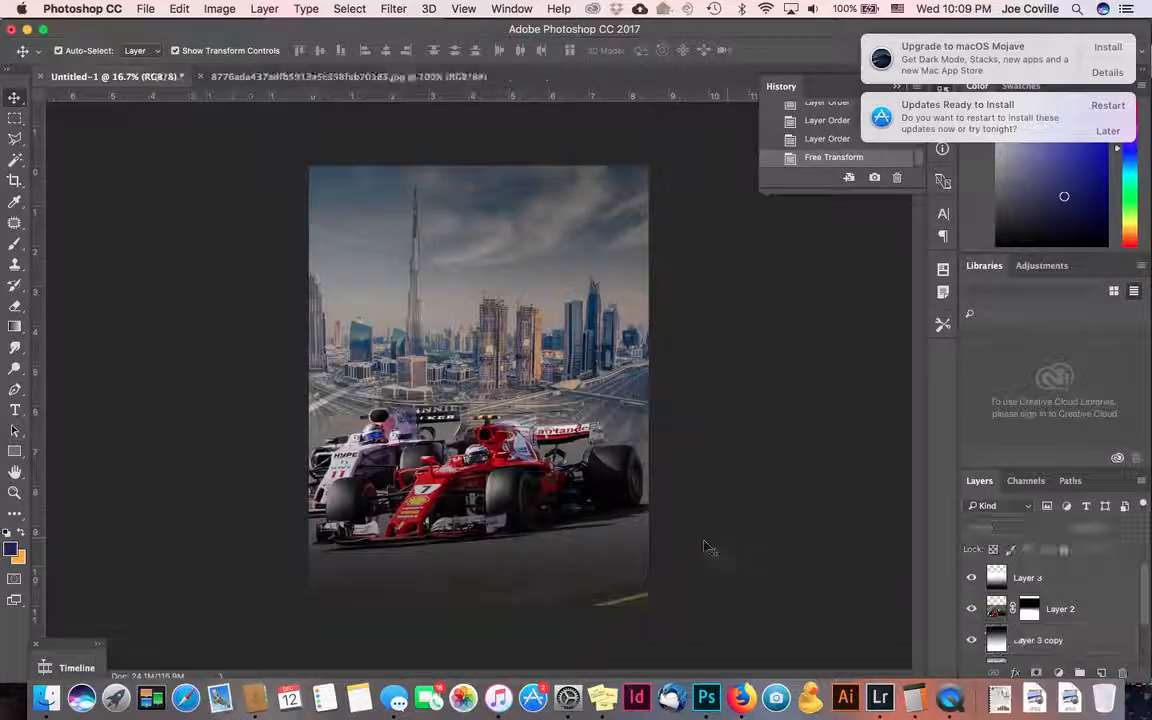
- Nudge the original gradient Layer 3 down slightly with Shift+Down
{"action": "left_click", "coordinate": [609, 565]}
{"action": "key", "text": "shift+Down"}
{"action": "key", "text": "shift+Down"}
{"action": "key", "text": "shift+Down"}
{"action": "key", "text": "shift+Down"}
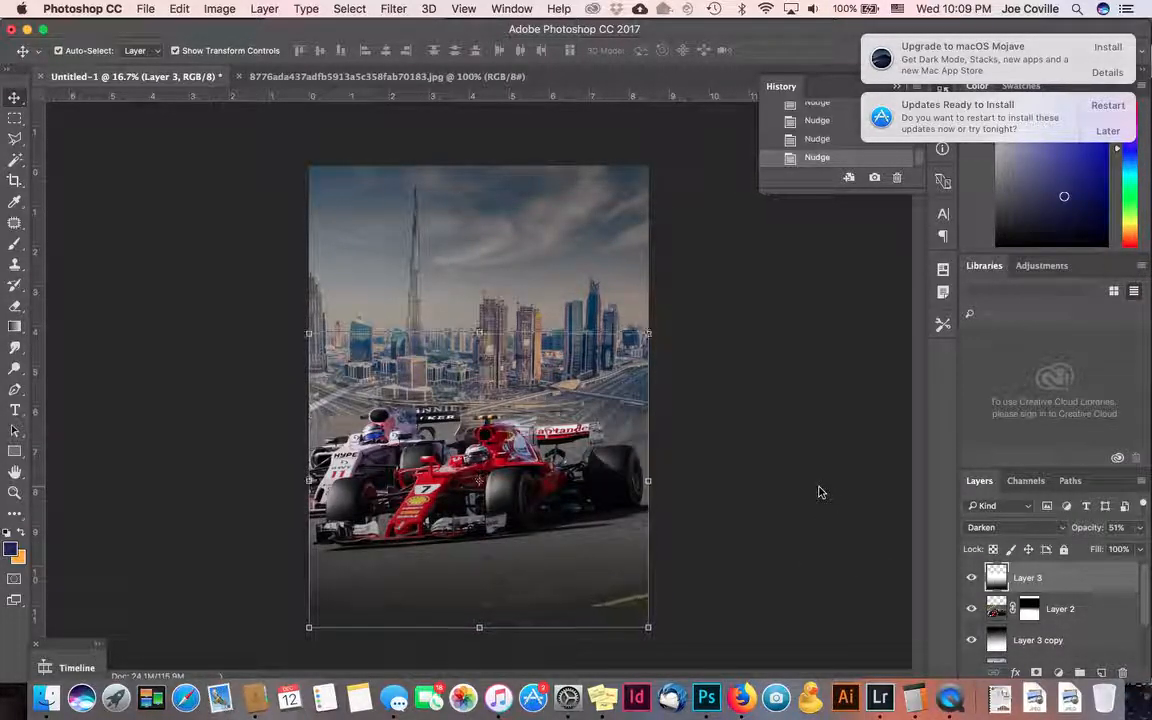
{"action": "left_click", "coordinate": [818, 491]}
{"action": "left_click", "coordinate": [554, 310]}
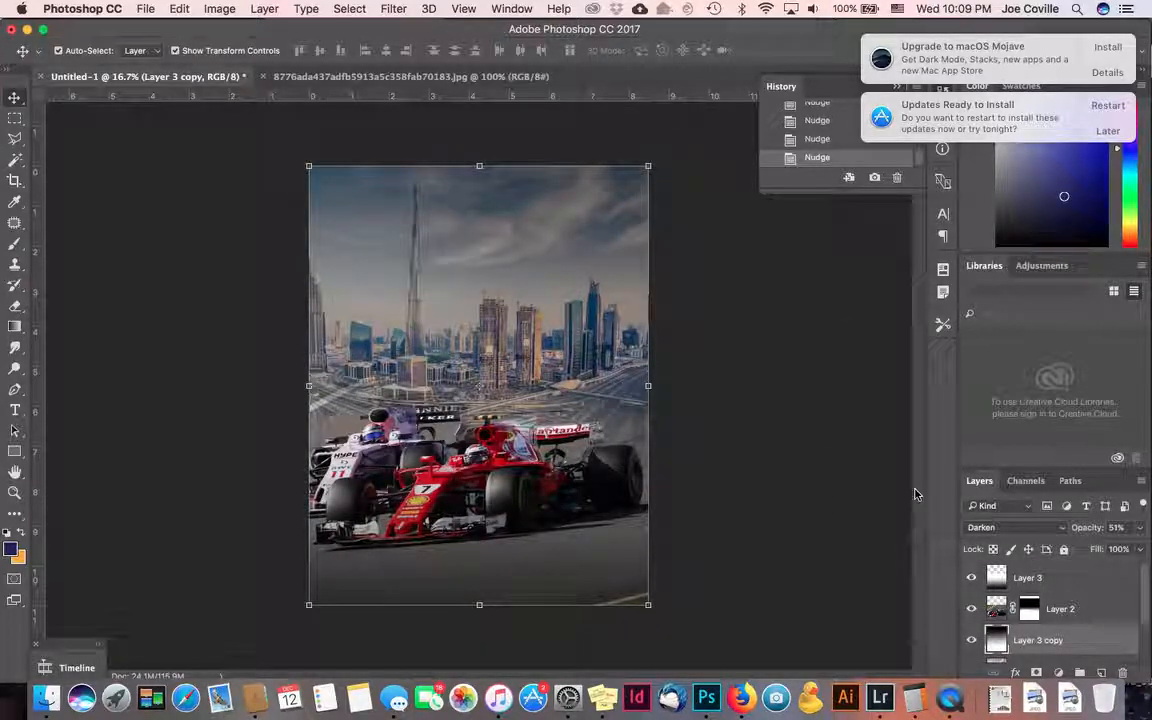
{"action": "left_click", "coordinate": [790, 405]}
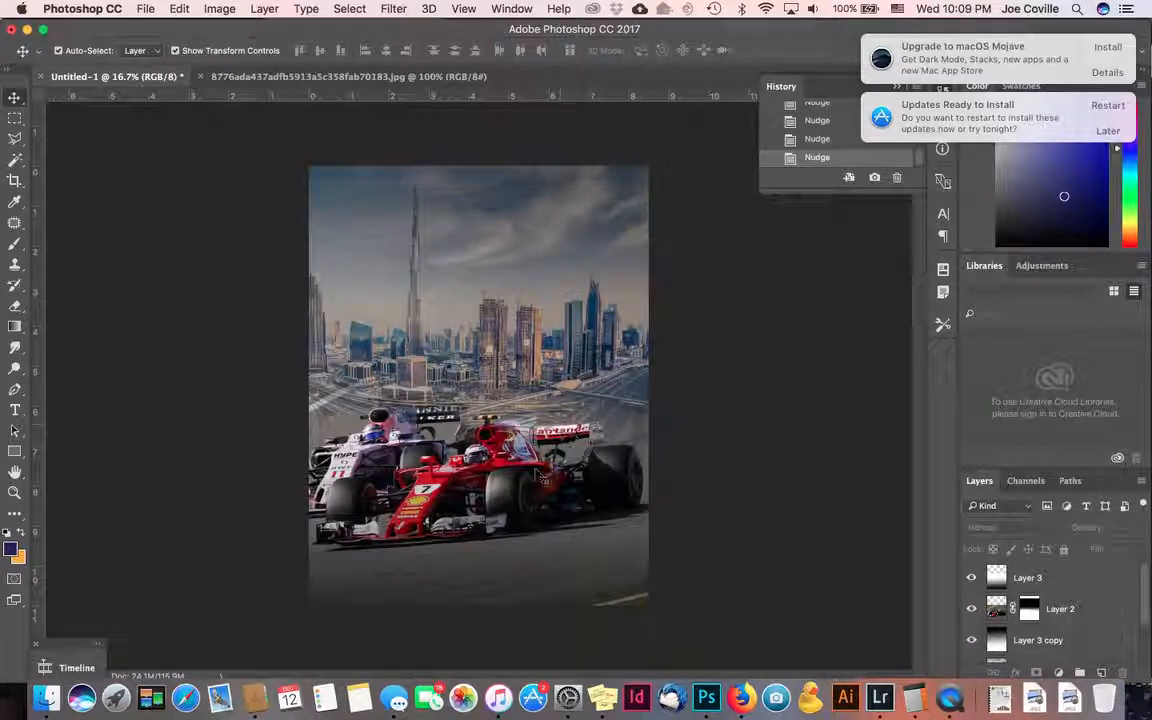
- Add a new empty Layer 4 and move it beneath Layer 3 copy
{"action": "left_click", "coordinate": [1023, 578]}
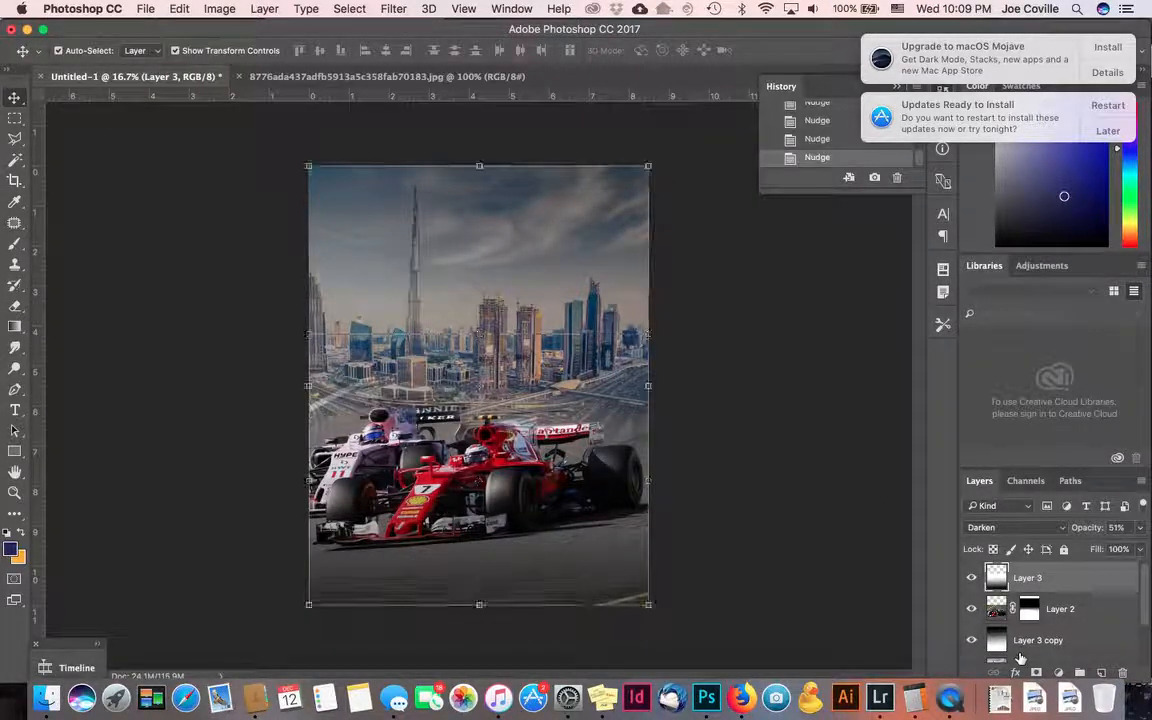
{"action": "left_click", "coordinate": [1035, 640]}
{"action": "left_click", "coordinate": [1102, 673]}
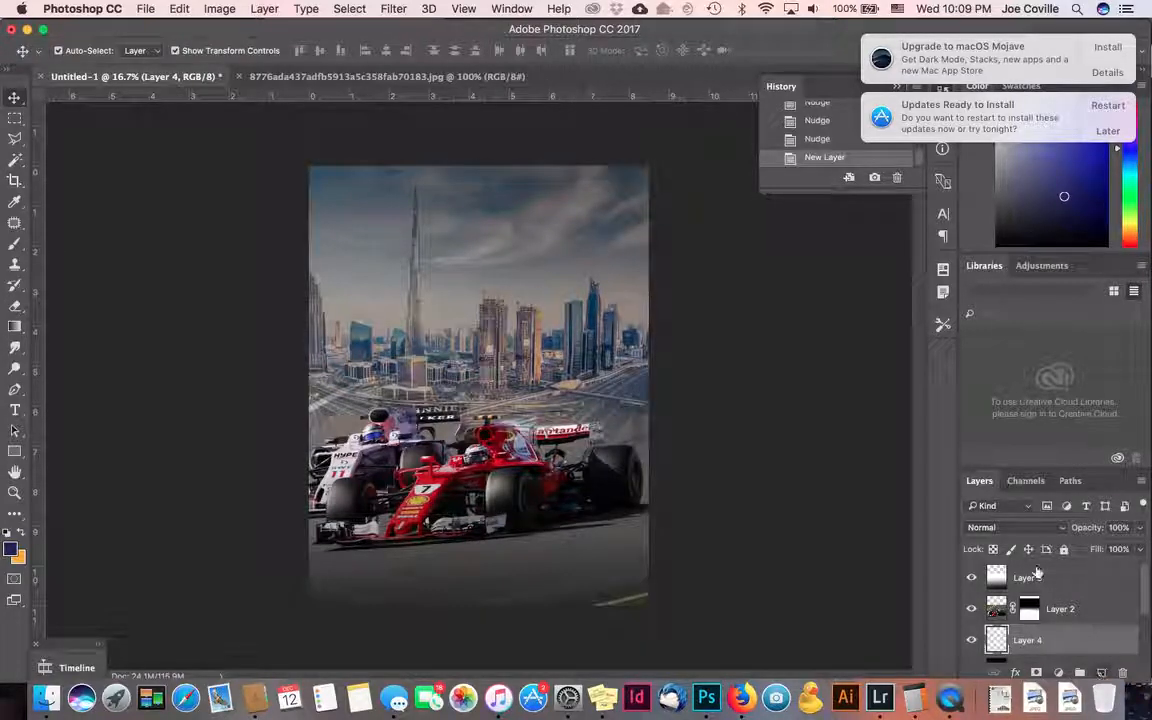
{"action": "mouse_move", "coordinate": [998, 607]}
{"action": "left_mouse_down"}
{"action": "mouse_move", "coordinate": [1004, 577]}
{"action": "mouse_move", "coordinate": [1016, 587]}
{"action": "mouse_move", "coordinate": [988, 556]}
{"action": "mouse_move", "coordinate": [1005, 688]}
{"action": "mouse_move", "coordinate": [998, 600]}
{"action": "mouse_move", "coordinate": [1000, 628]}
{"action": "left_mouse_up"}
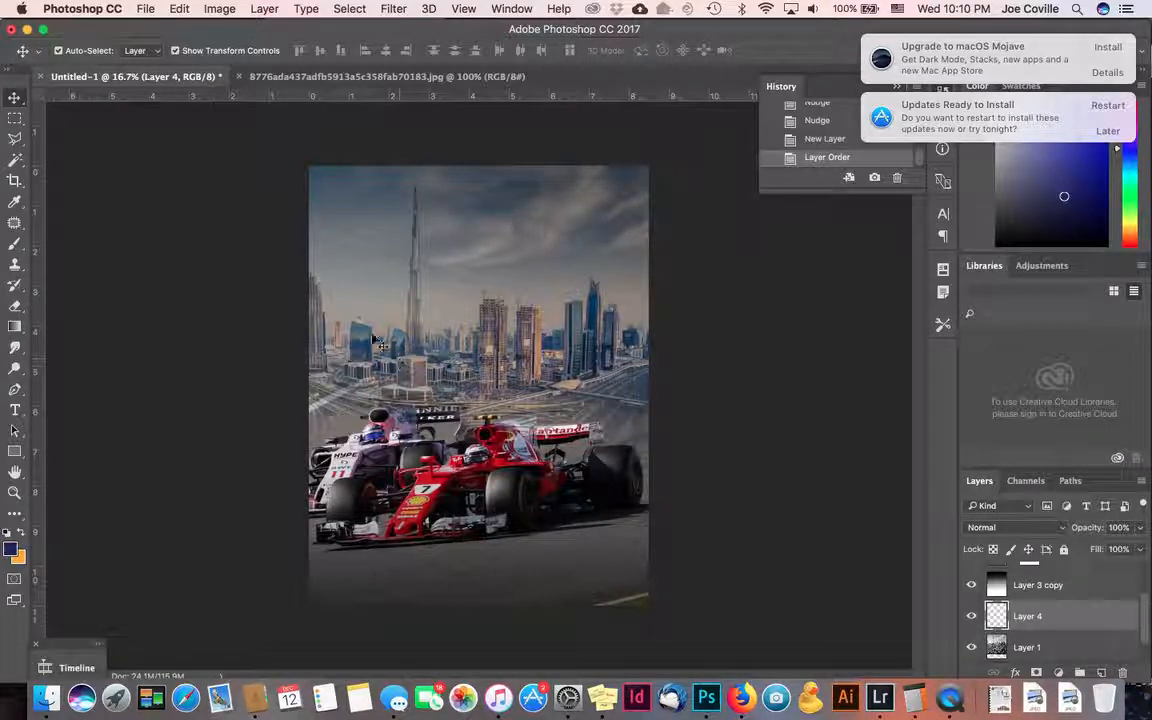
- Pick dark olive yellow #5b5a23 as the foreground colour
{"action": "left_click", "coordinate": [10, 547]}
{"action": "left_click_drag", "start_coordinate": [900, 391], "coordinate": [907, 521]}
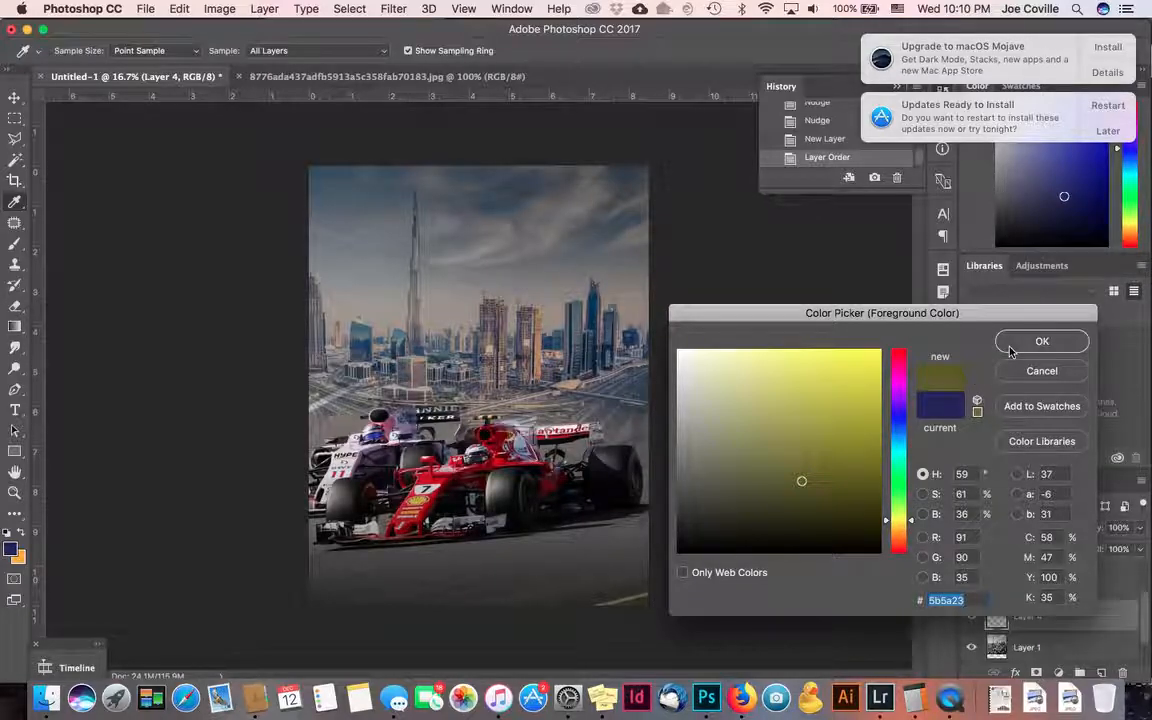
{"action": "left_click", "coordinate": [1040, 342]}
- Fill Layer 4 with a colour gradient preset dragged diagonally across the poster
{"action": "left_click", "coordinate": [14, 326]}
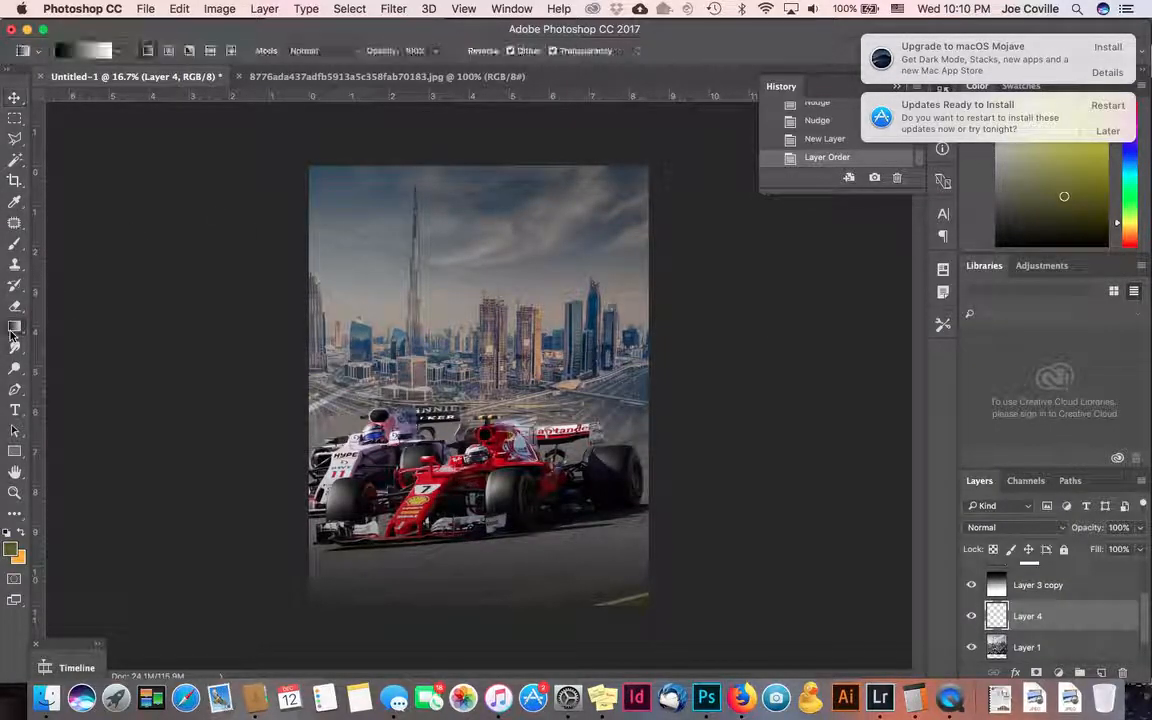
{"action": "left_click", "coordinate": [117, 50]}
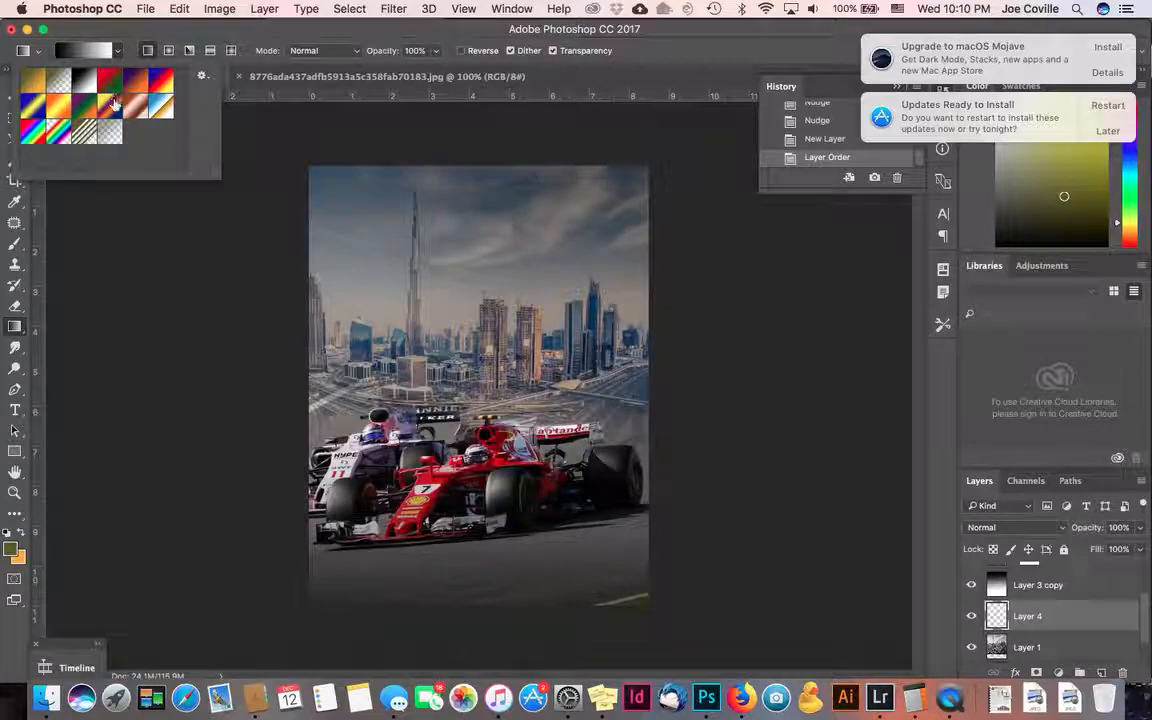
{"action": "left_click", "coordinate": [36, 85]}
{"action": "key", "text": "Return"}
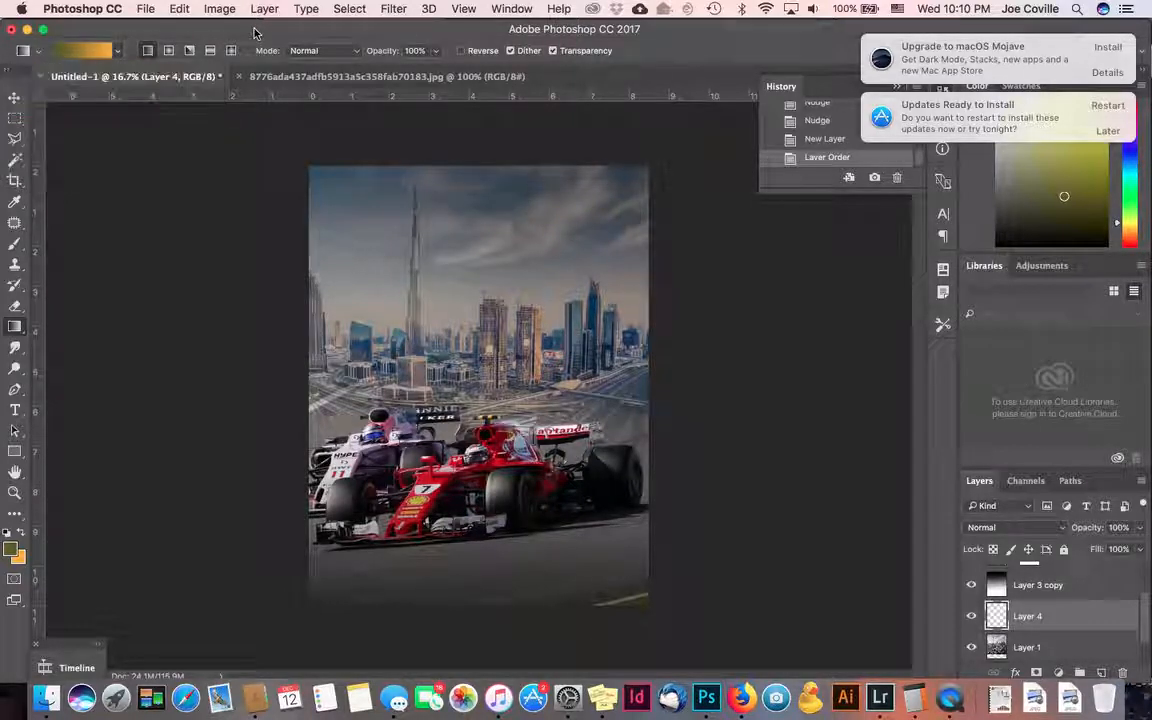
{"action": "left_click_drag", "start_coordinate": [346, 197], "coordinate": [517, 474]}
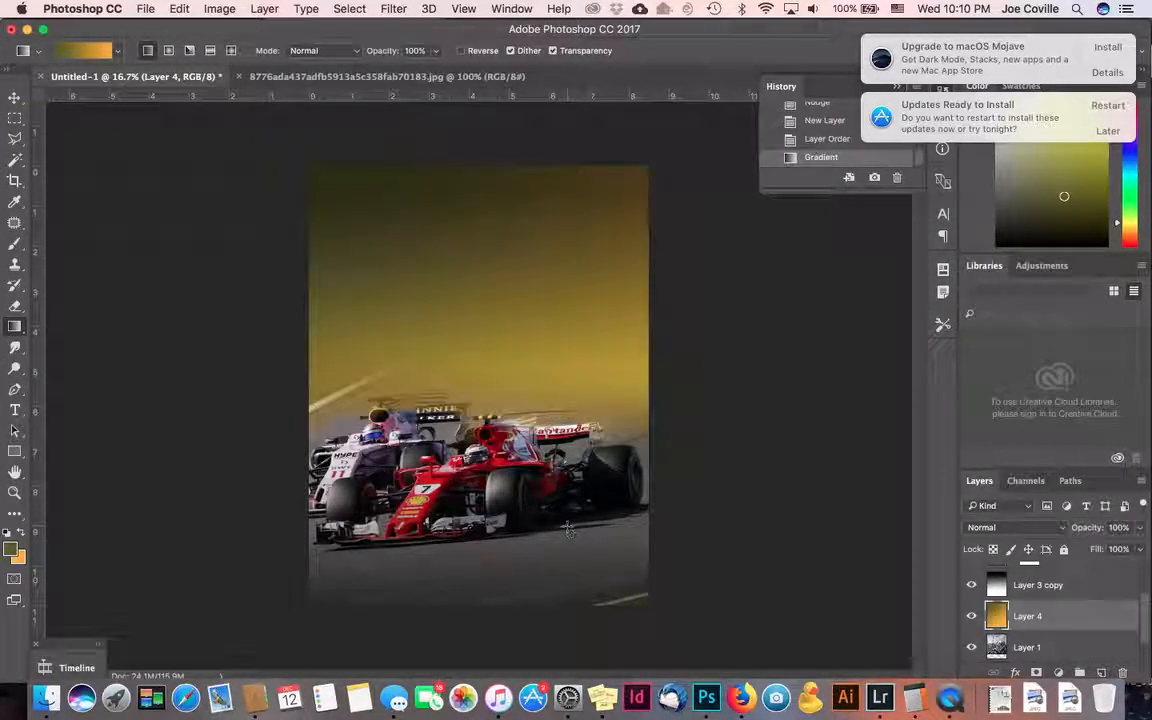
- Set Layer 4 to Screen blending, after trying Multiply, at 25% opacity
{"action": "left_click", "coordinate": [1045, 532]}
{"action": "left_click", "coordinate": [1040, 529]}
{"action": "left_click", "coordinate": [1035, 530]}
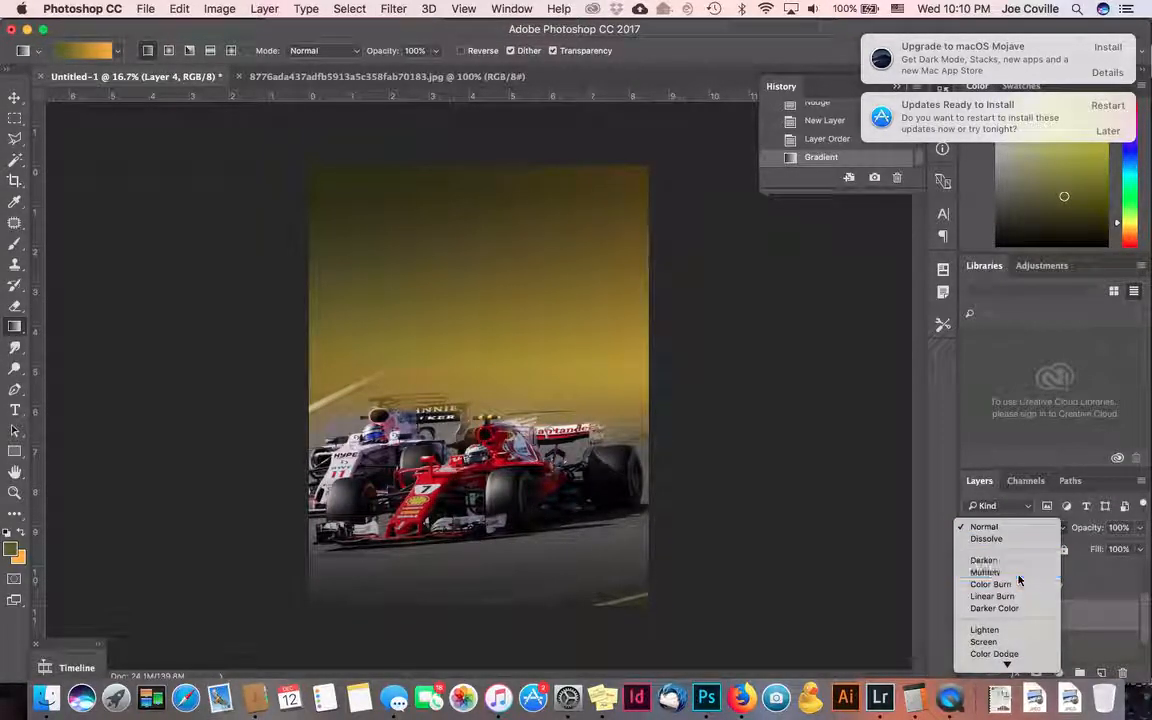
{"action": "left_click", "coordinate": [1019, 575]}
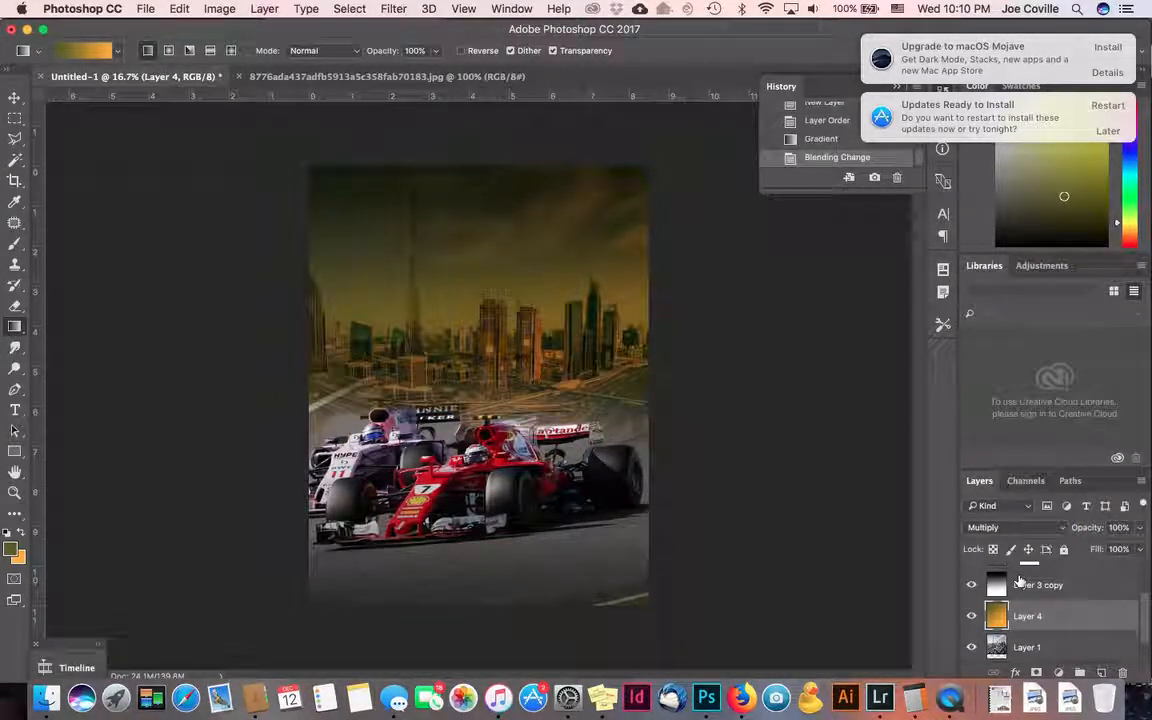
{"action": "left_click", "coordinate": [1022, 526]}
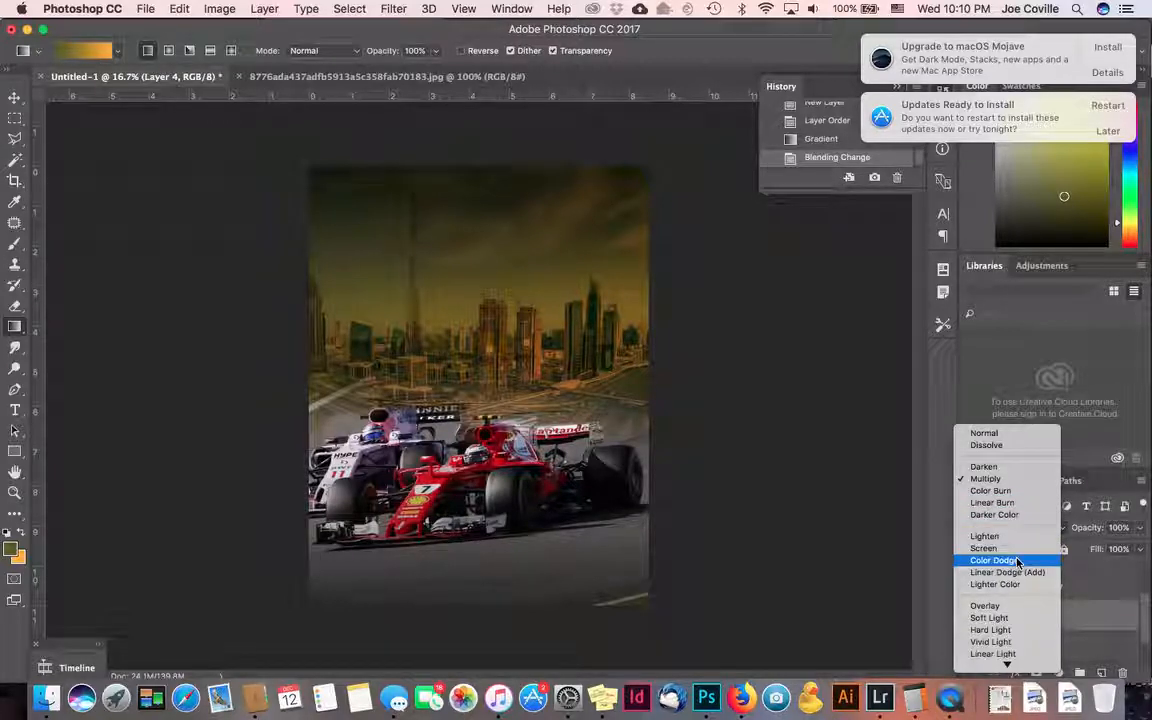
{"action": "left_click", "coordinate": [1015, 548]}
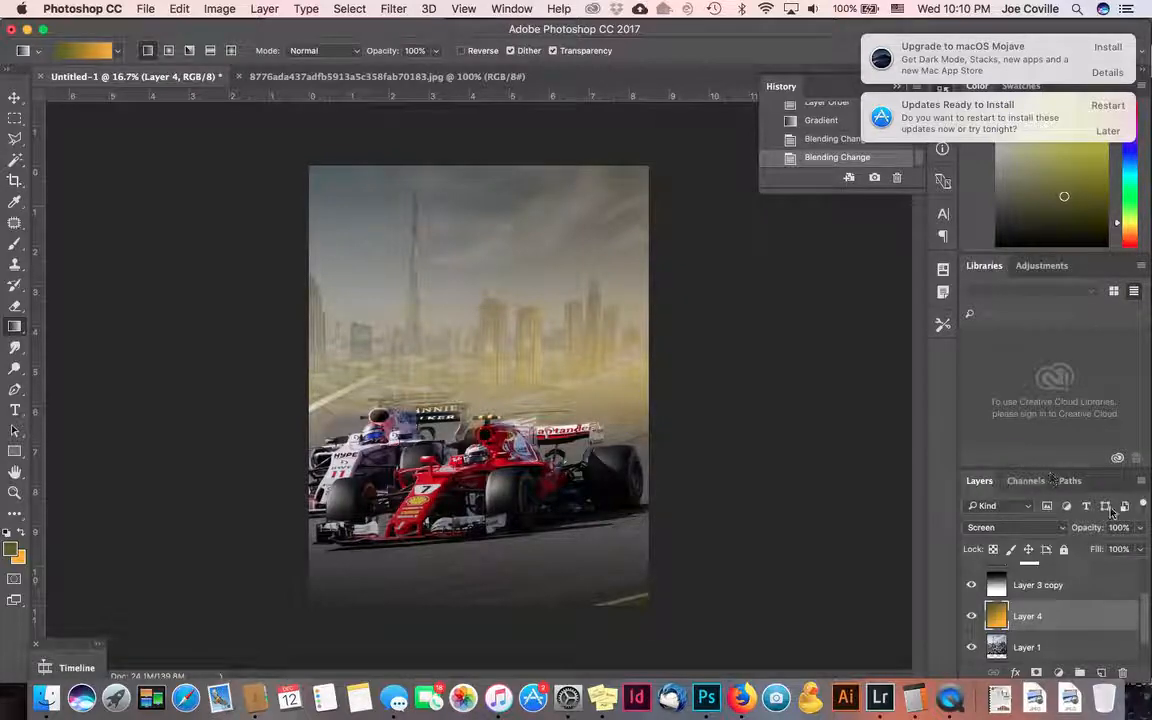
{"action": "left_click_drag", "start_coordinate": [1139, 527], "coordinate": [1104, 549]}
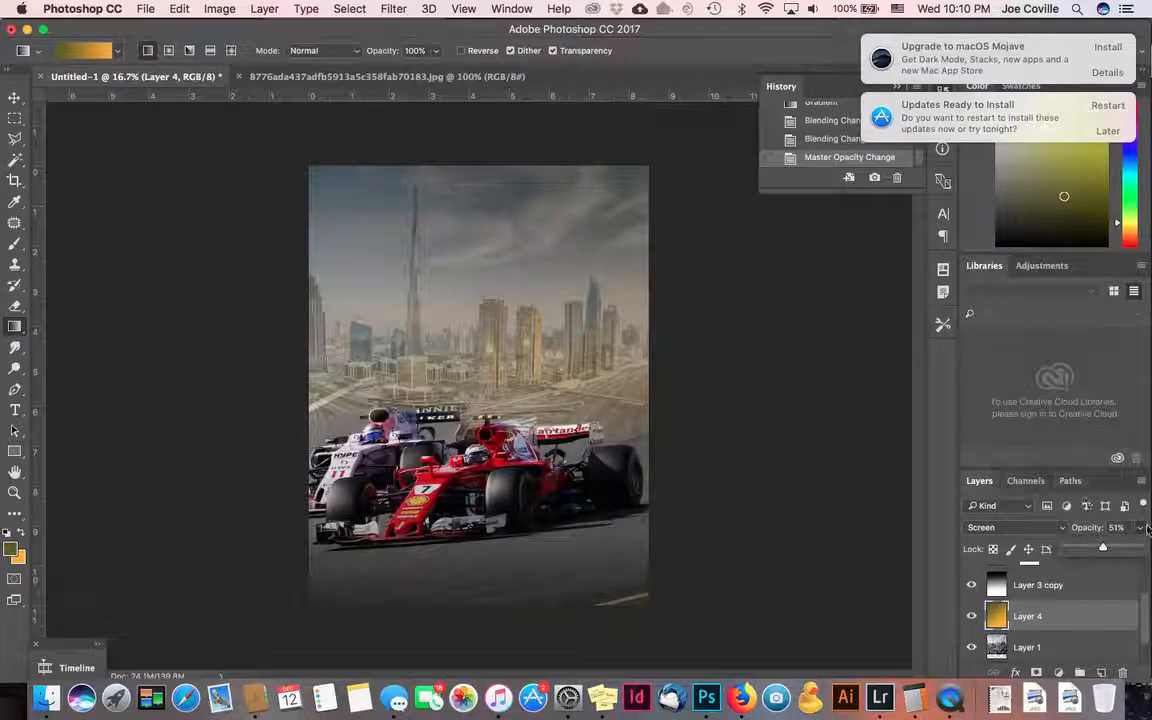
{"action": "left_click_drag", "start_coordinate": [1080, 553], "coordinate": [1083, 549]}
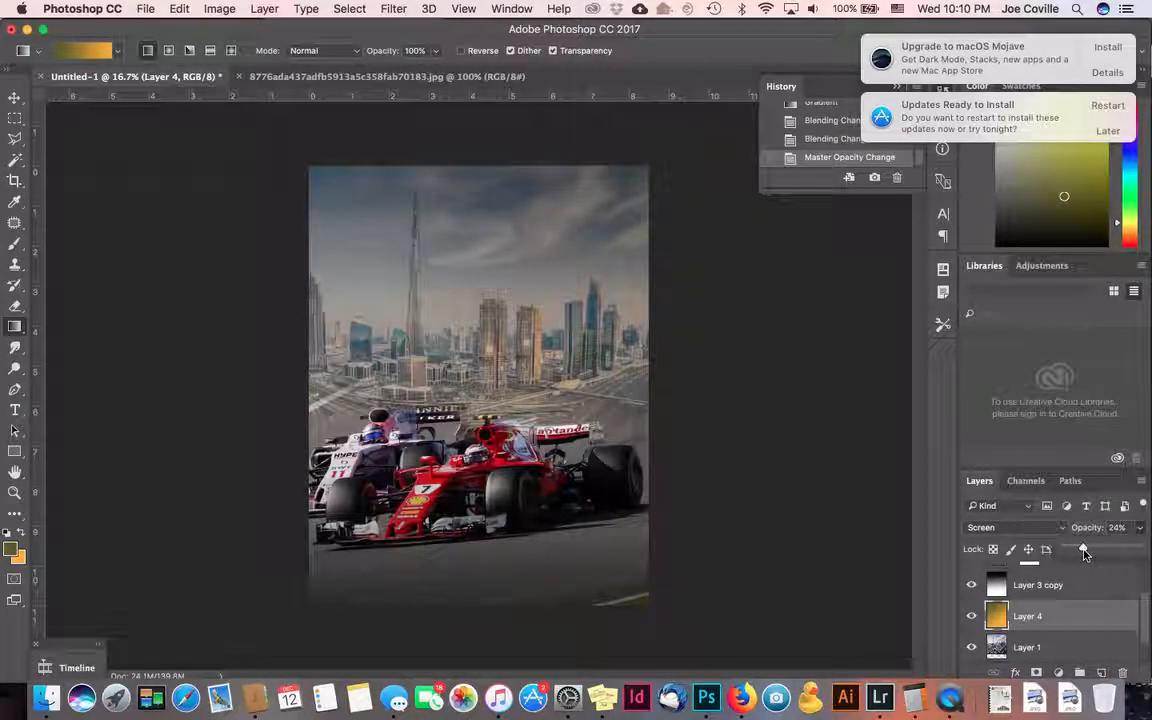
{"action": "left_click", "coordinate": [15, 97]}
{"action": "left_click", "coordinate": [120, 272]}
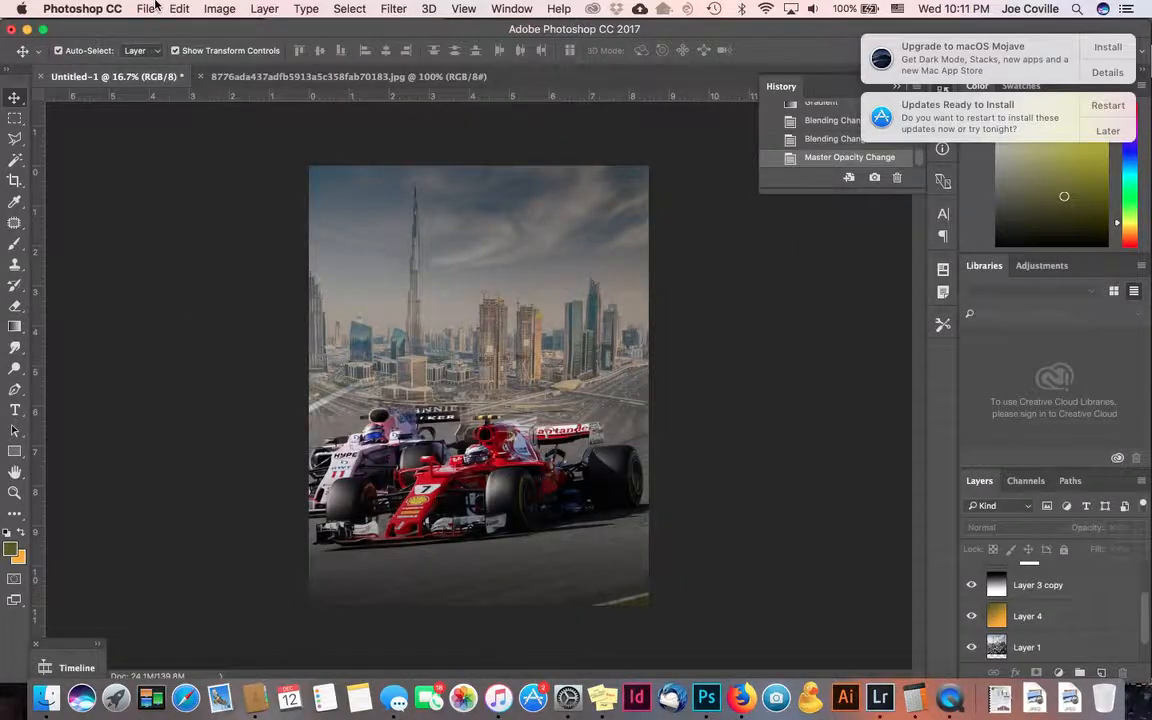
- Open the f1-abu-dhabi logo JPG and drag it onto the poster as Layer 5, nudged up
{"action": "left_click", "coordinate": [150, 9]}
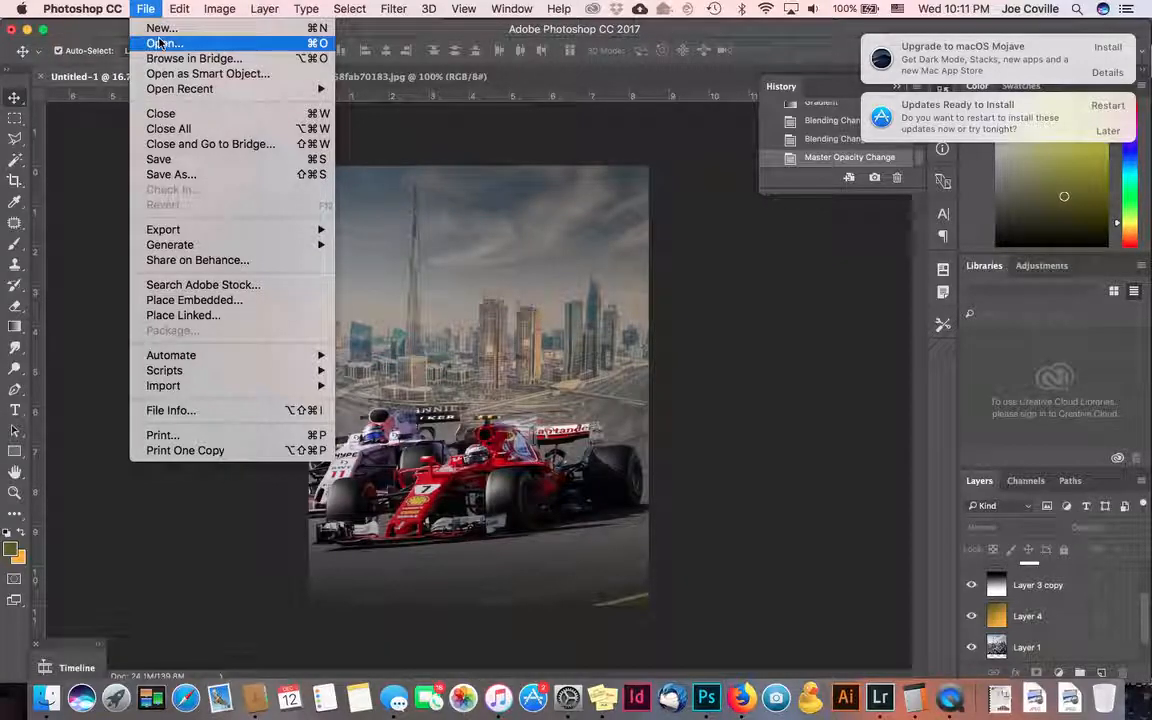
{"action": "left_click", "coordinate": [158, 42]}
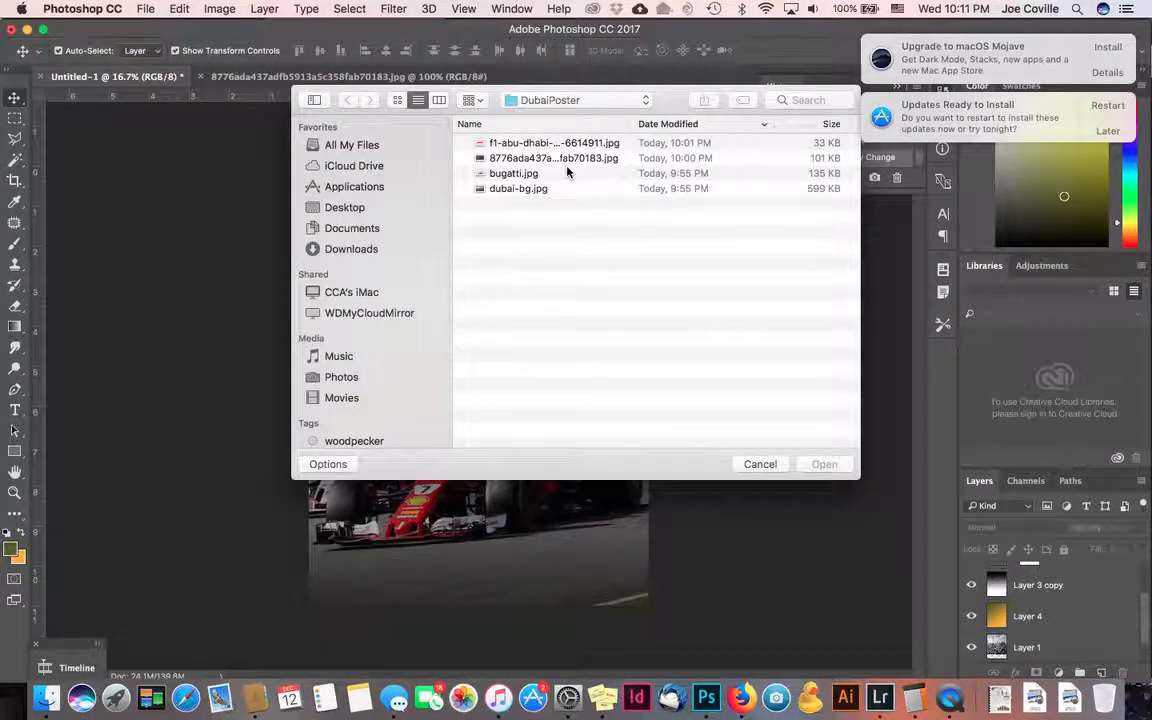
{"action": "left_click", "coordinate": [505, 143]}
{"action": "left_click", "coordinate": [818, 465]}
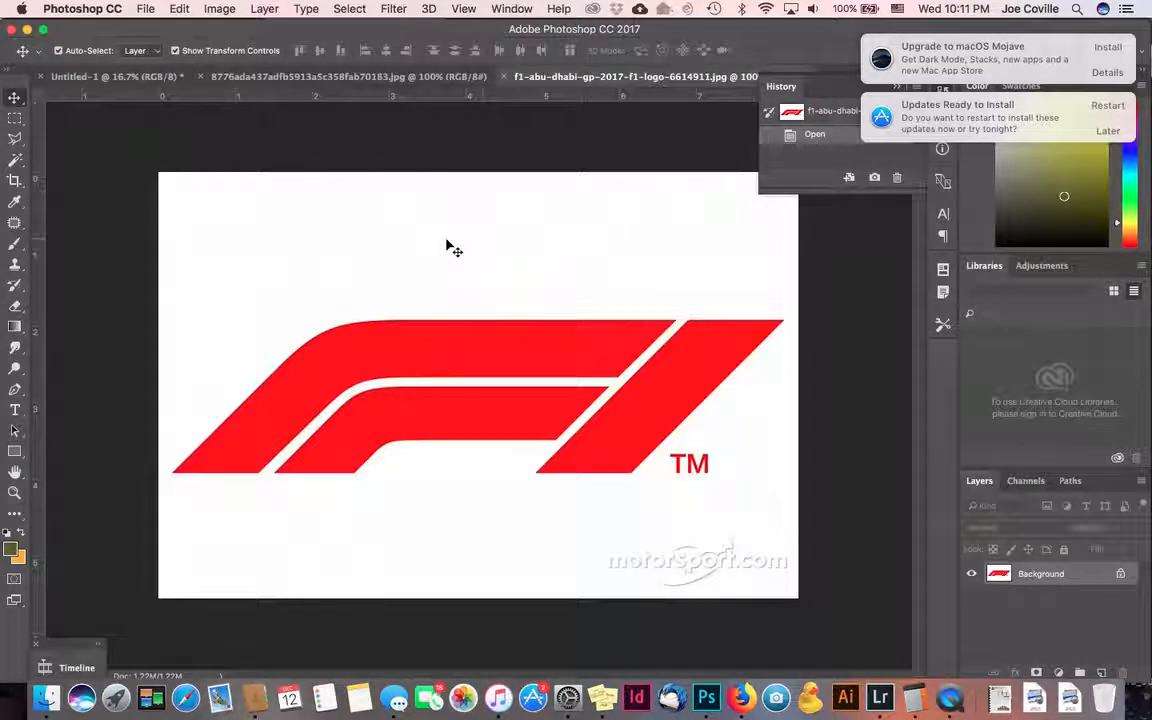
{"action": "left_click_drag", "start_coordinate": [445, 241], "coordinate": [521, 327]}
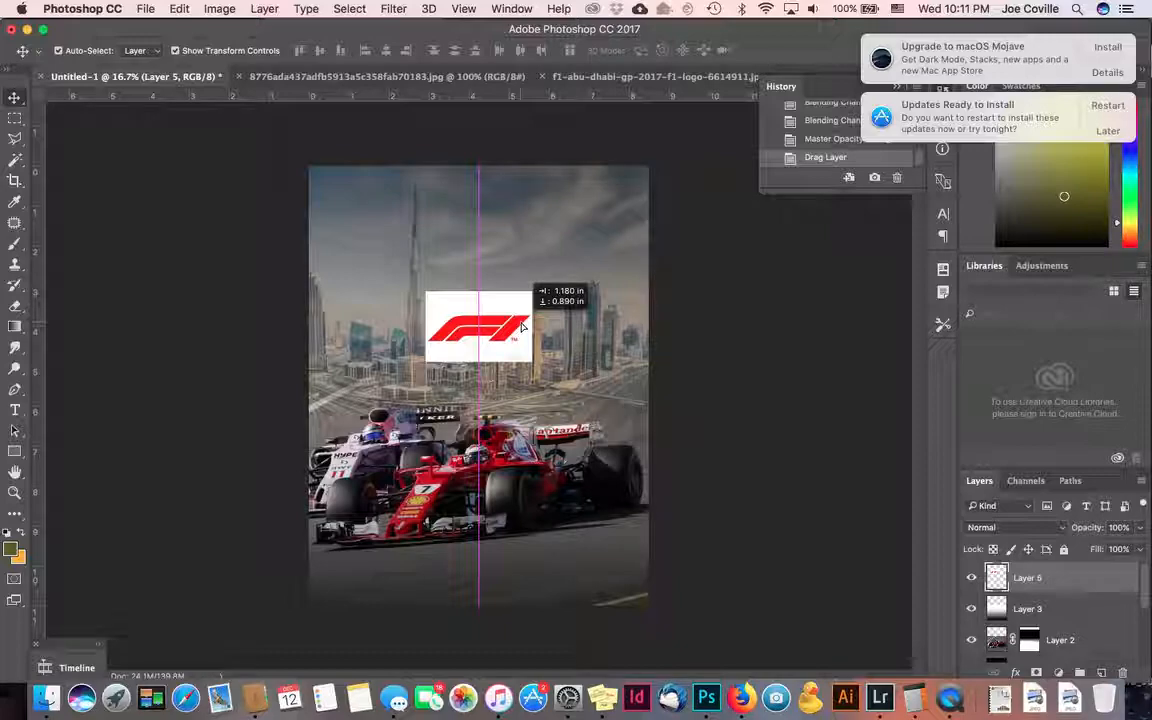
{"action": "left_click_drag", "start_coordinate": [521, 327], "coordinate": [521, 314]}
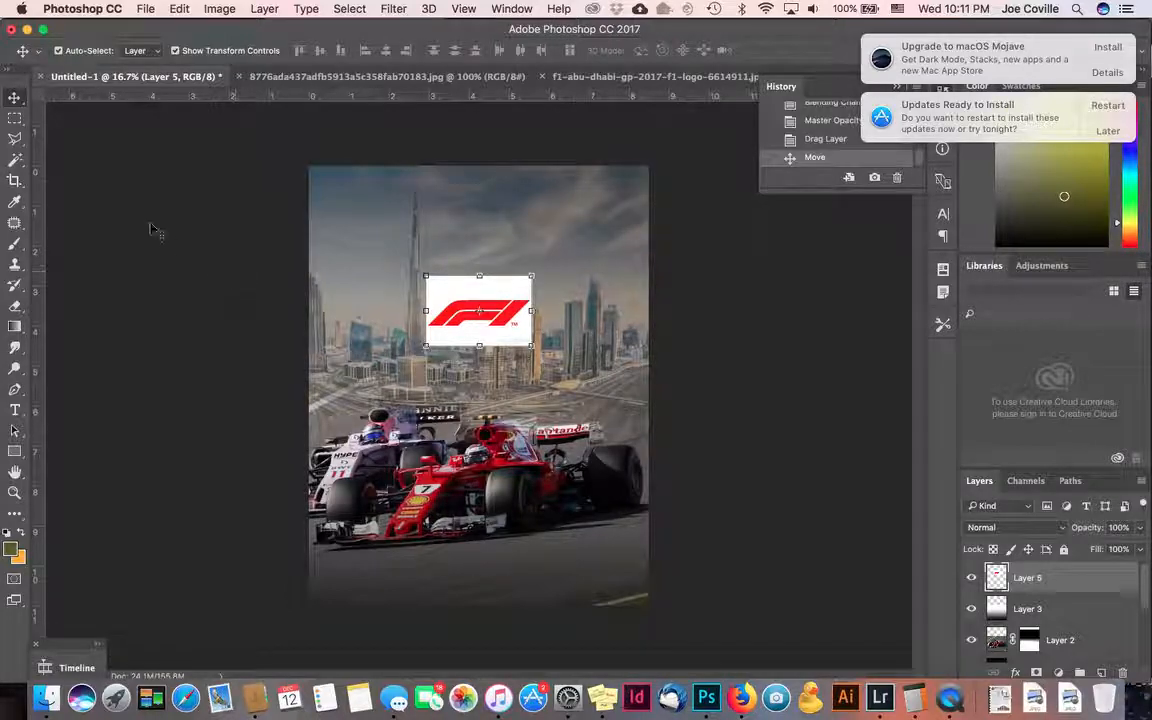
- Magic-wand the logo's white background, invert the selection, and add a layer mask to Layer 5
{"action": "left_click", "coordinate": [14, 170]}
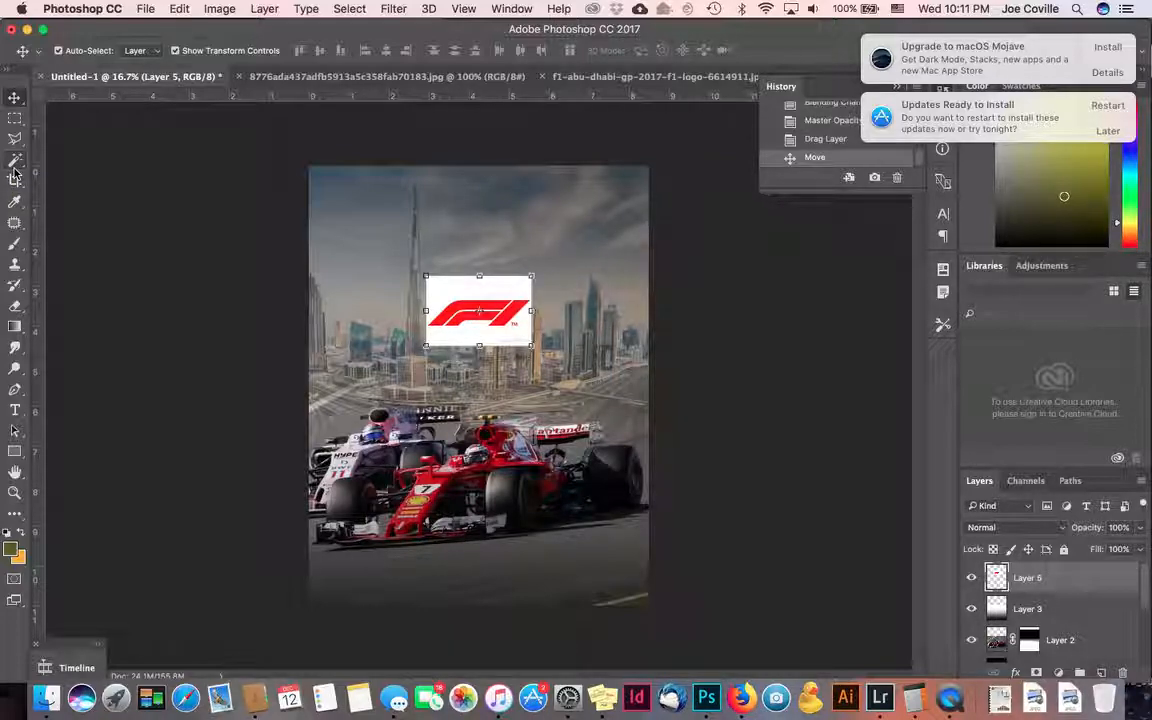
{"action": "left_click", "coordinate": [14, 172]}
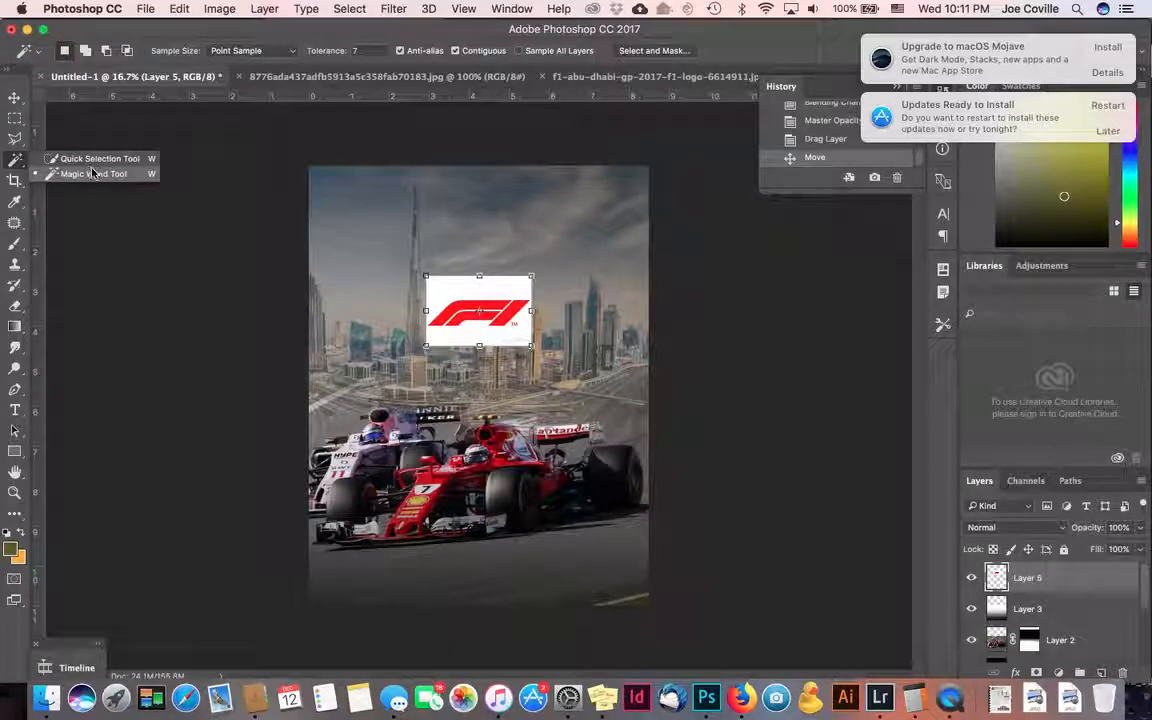
{"action": "left_click", "coordinate": [94, 175]}
{"action": "left_click", "coordinate": [471, 290]}
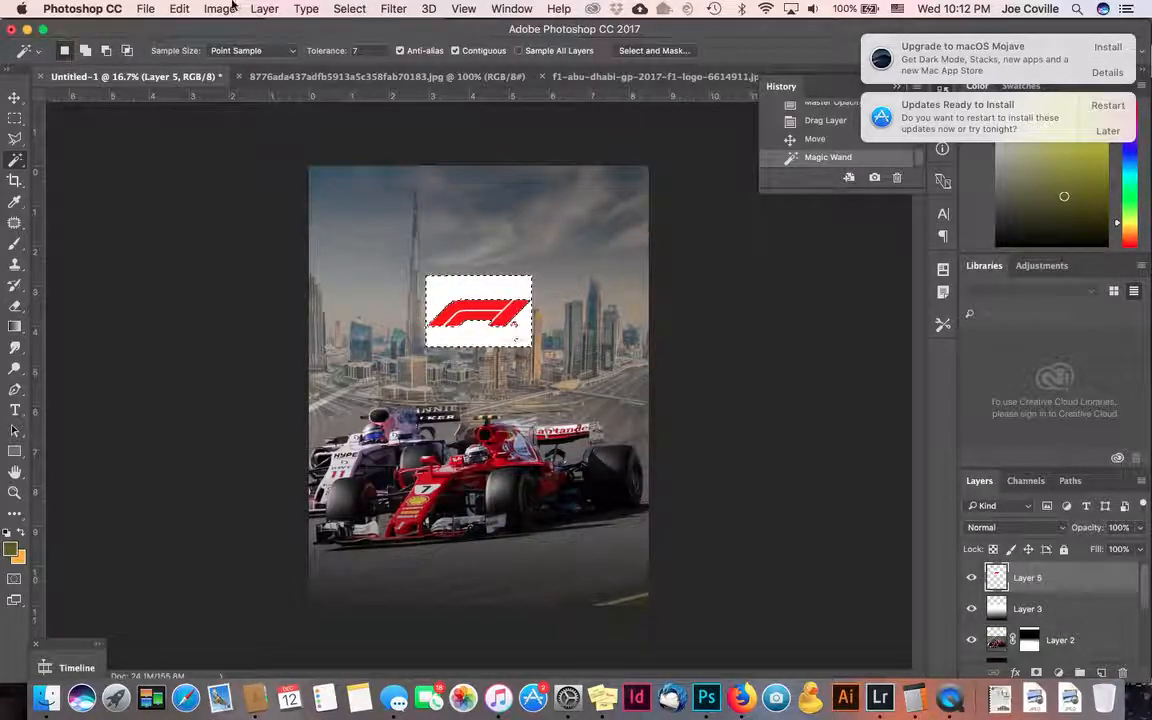
{"action": "left_click", "coordinate": [349, 9]}
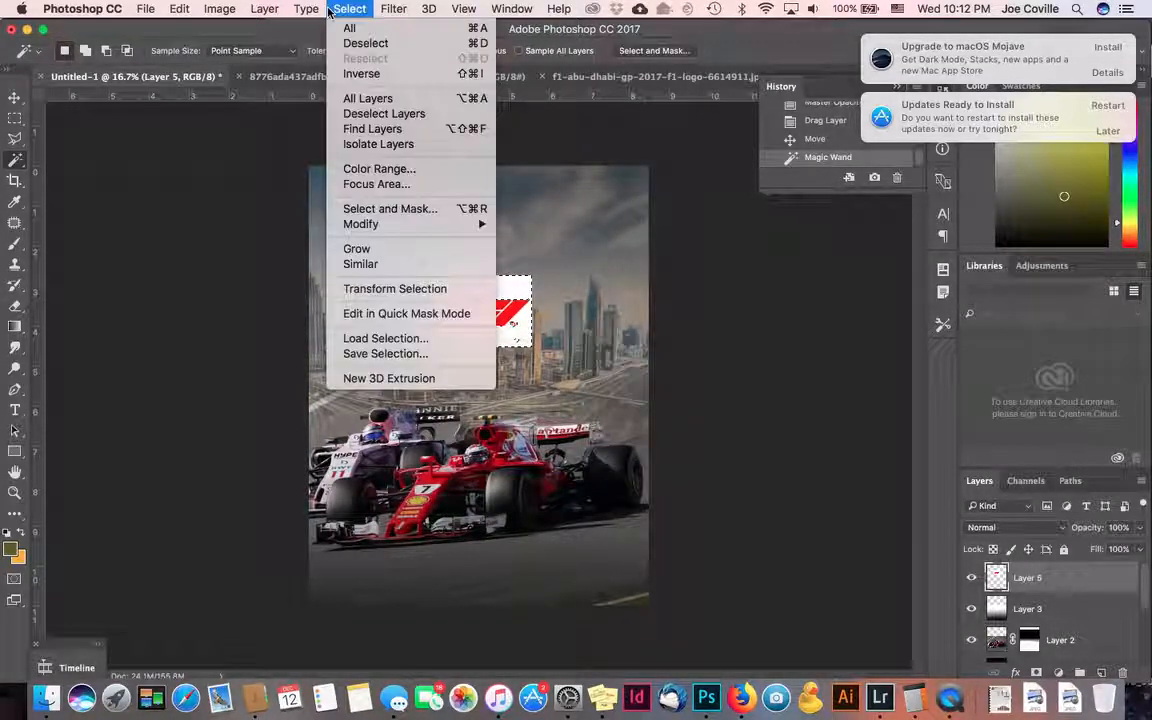
{"action": "left_click", "coordinate": [361, 74]}
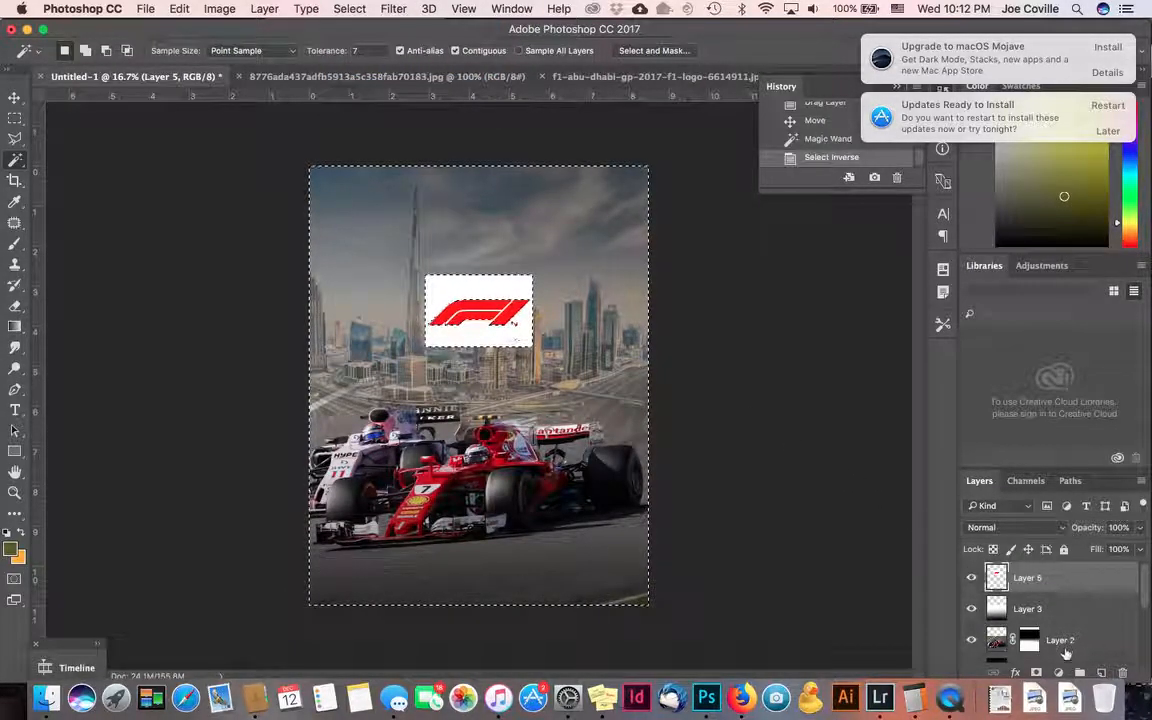
{"action": "left_click", "coordinate": [1037, 673]}
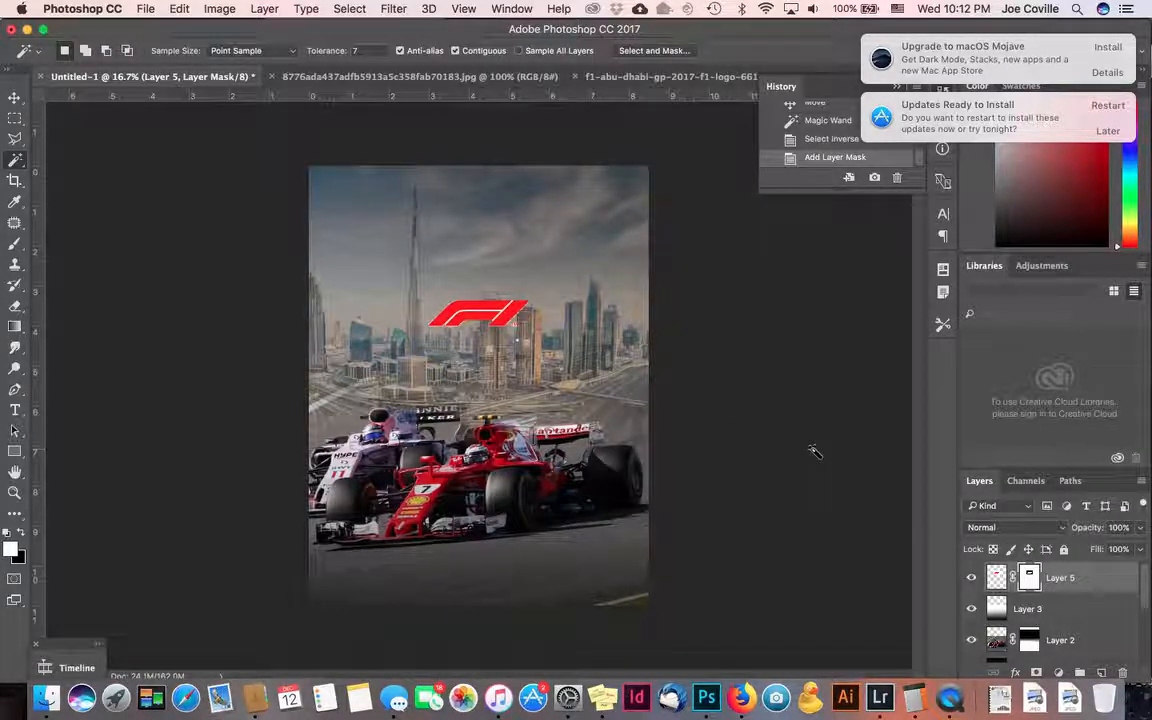
{"action": "left_click", "coordinate": [16, 99]}
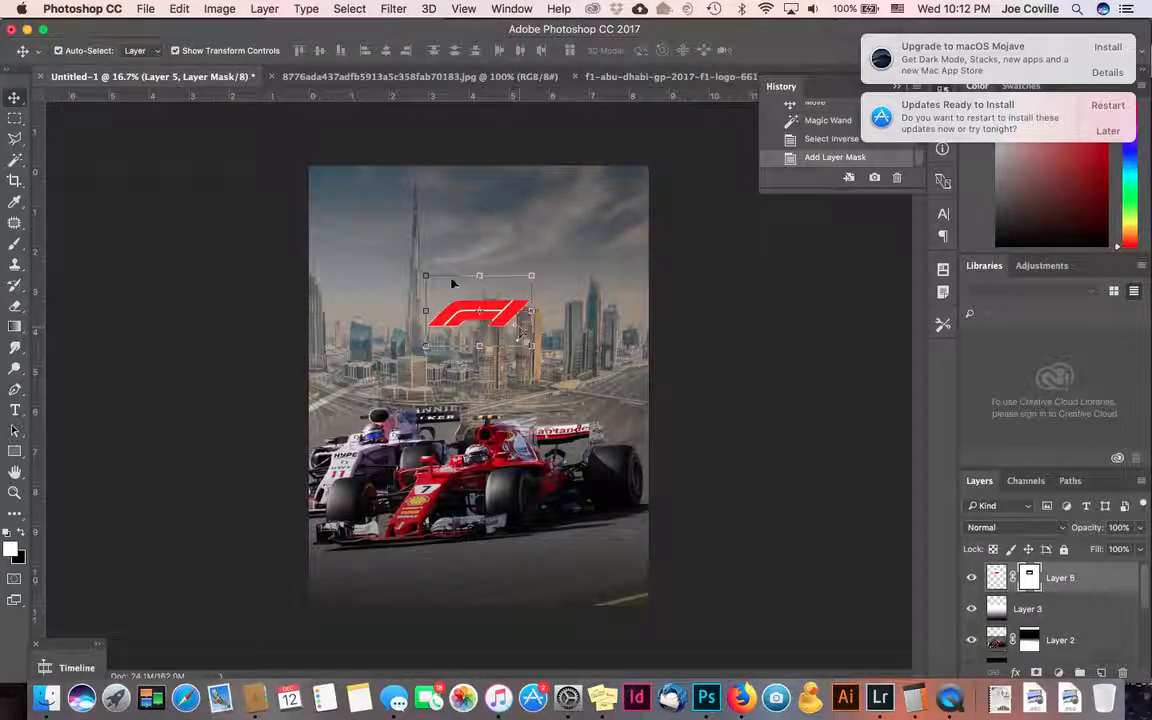
- Scale the F1 logo up to about 254% and centre it near the poster's top
{"action": "left_click_drag", "start_coordinate": [424, 275], "coordinate": [316, 204]}
{"action": "left_click_drag", "start_coordinate": [536, 349], "coordinate": [589, 385]}
{"action": "left_click_drag", "start_coordinate": [557, 279], "coordinate": [576, 252]}
{"action": "mouse_move", "coordinate": [567, 249]}
{"action": "left_mouse_down"}
{"action": "mouse_move", "coordinate": [542, 192]}
{"action": "mouse_move", "coordinate": [558, 192]}
{"action": "mouse_move", "coordinate": [568, 266]}
{"action": "left_mouse_up"}
{"action": "key", "text": "Return"}
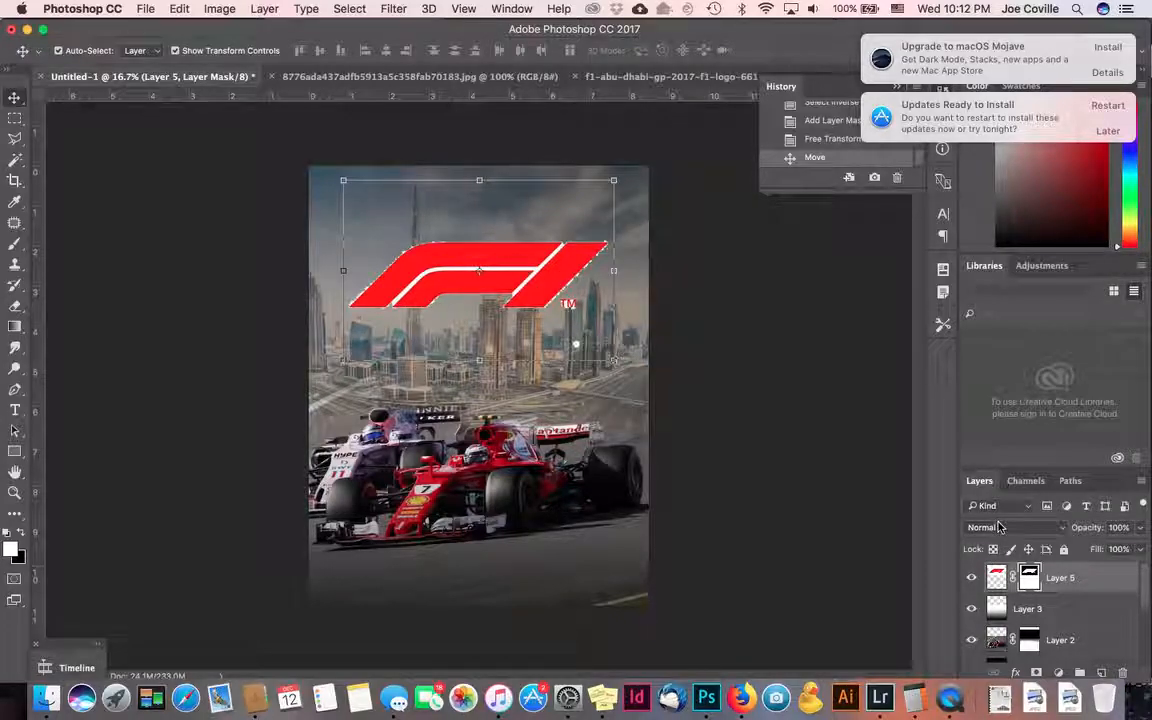
- Try Darker Color and then Darken blending on the logo layer
{"action": "left_click", "coordinate": [998, 527]}
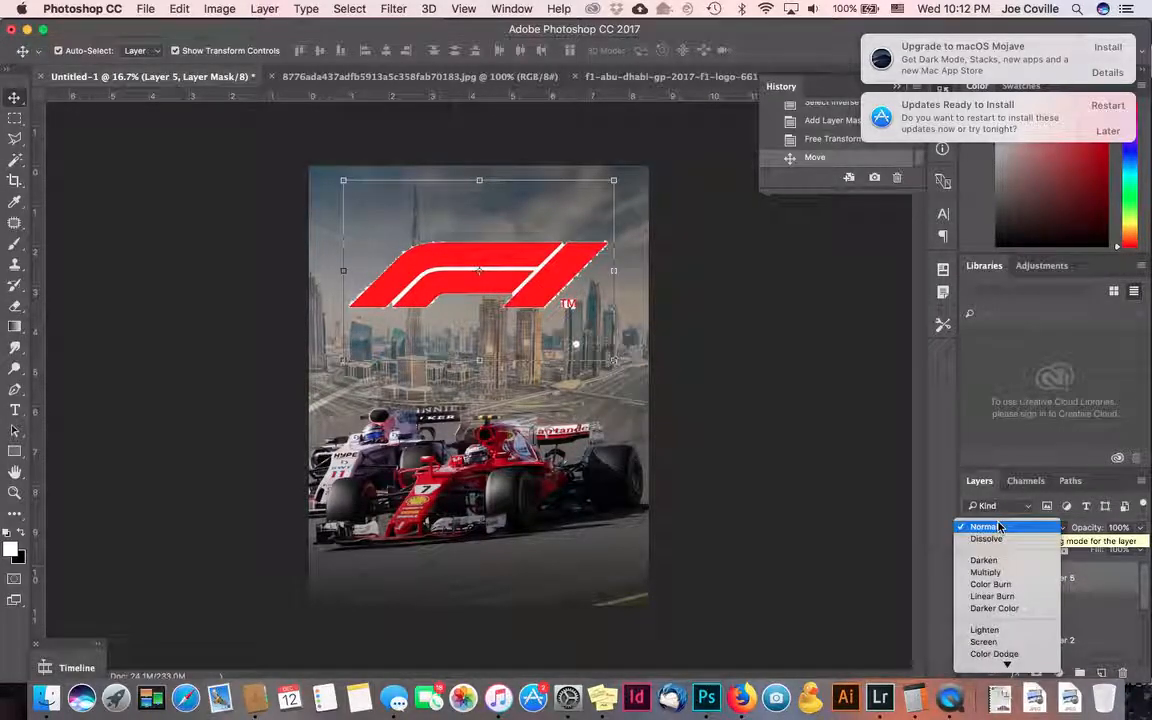
{"action": "left_click", "coordinate": [1000, 608]}
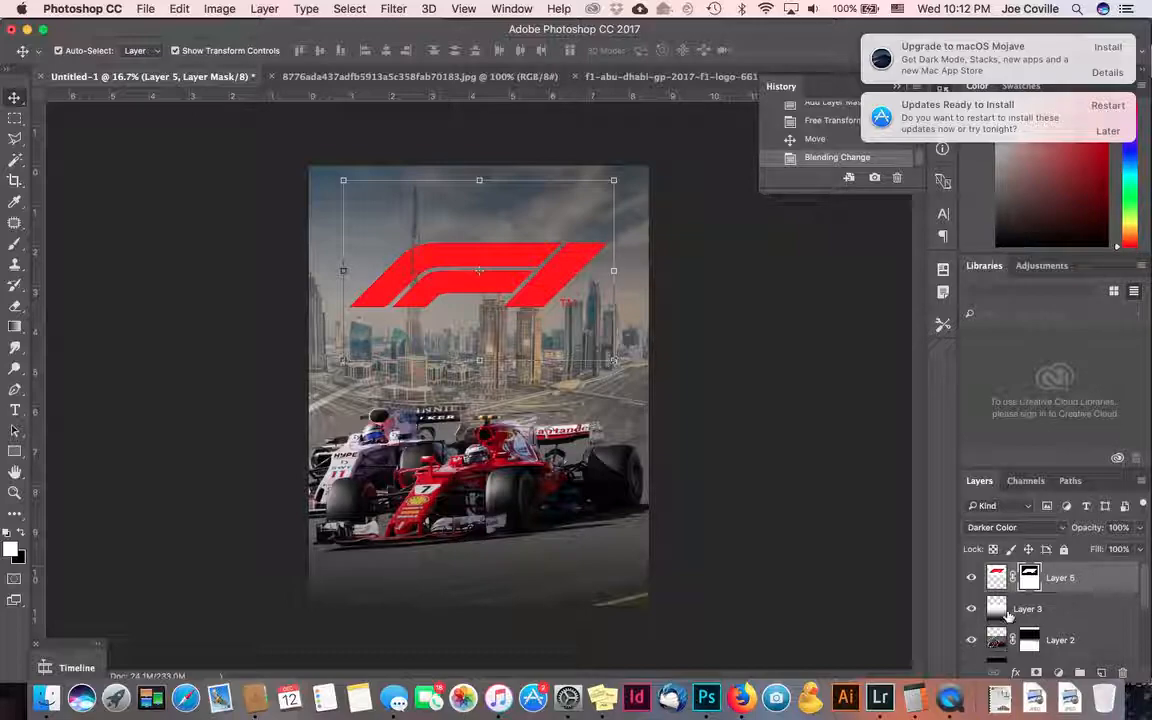
{"action": "left_click", "coordinate": [1020, 528]}
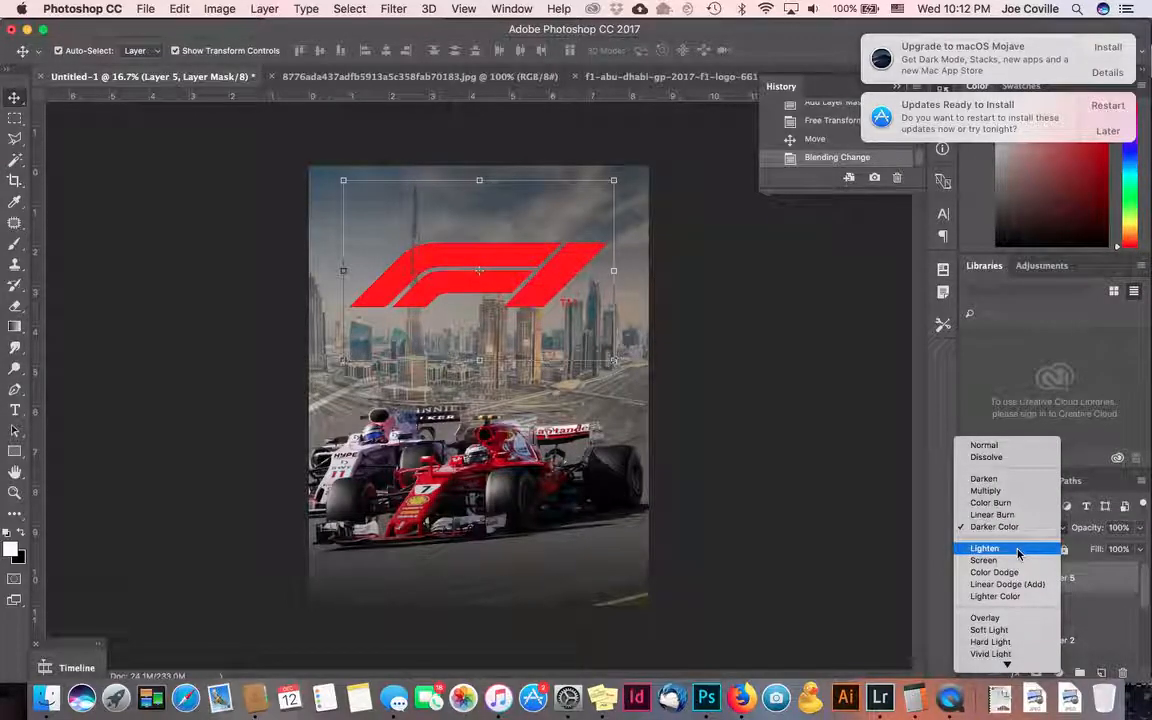
{"action": "scroll", "coordinate": [1018, 553], "scroll_direction": "down", "scroll_amount": 3}
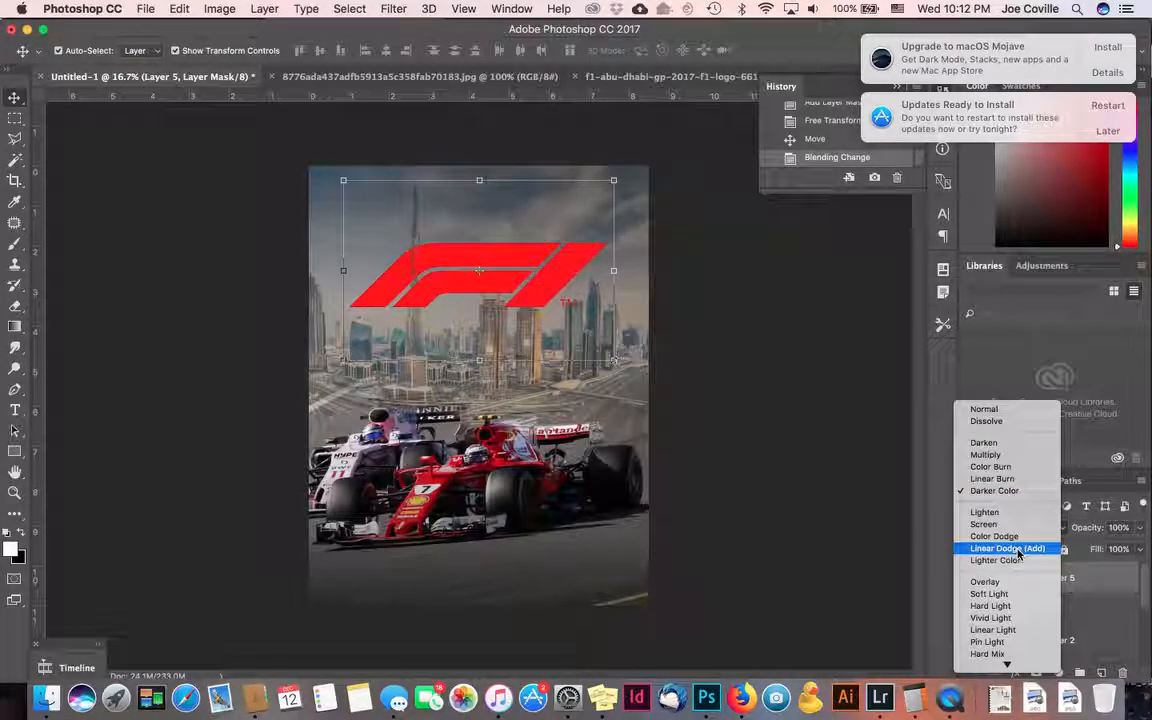
{"action": "left_click", "coordinate": [1027, 445]}
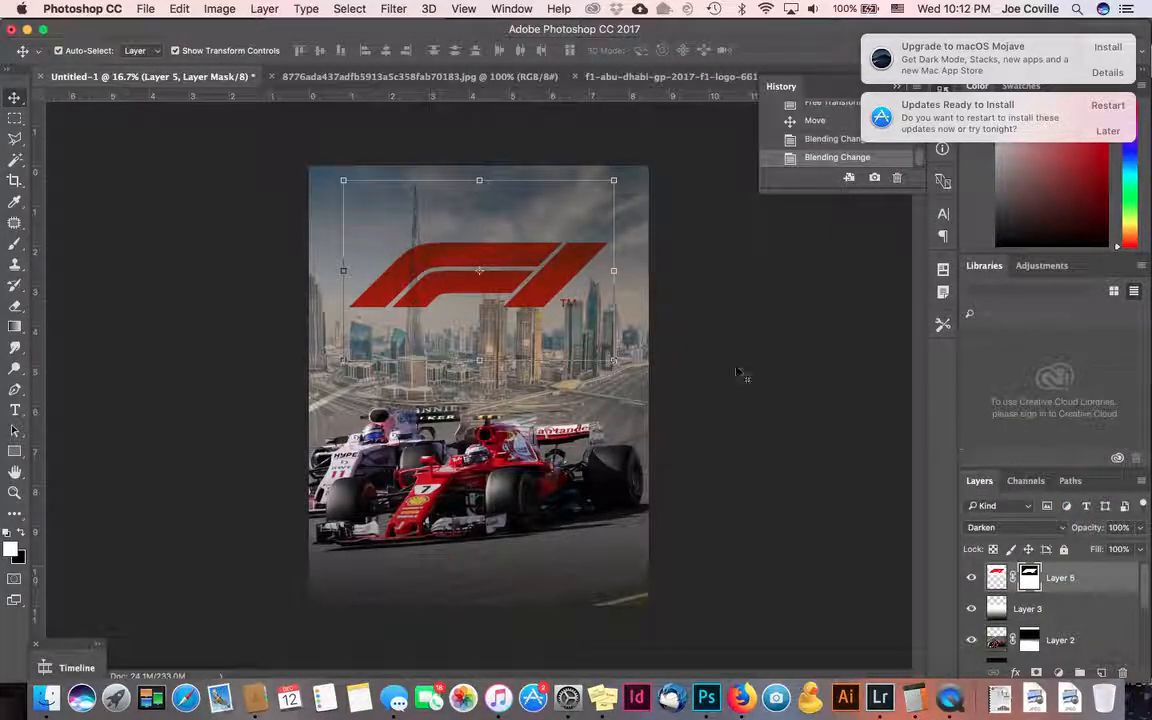
- Shift the F1 logo slightly right and raise it about 26 px
{"action": "left_click", "coordinate": [700, 351]}
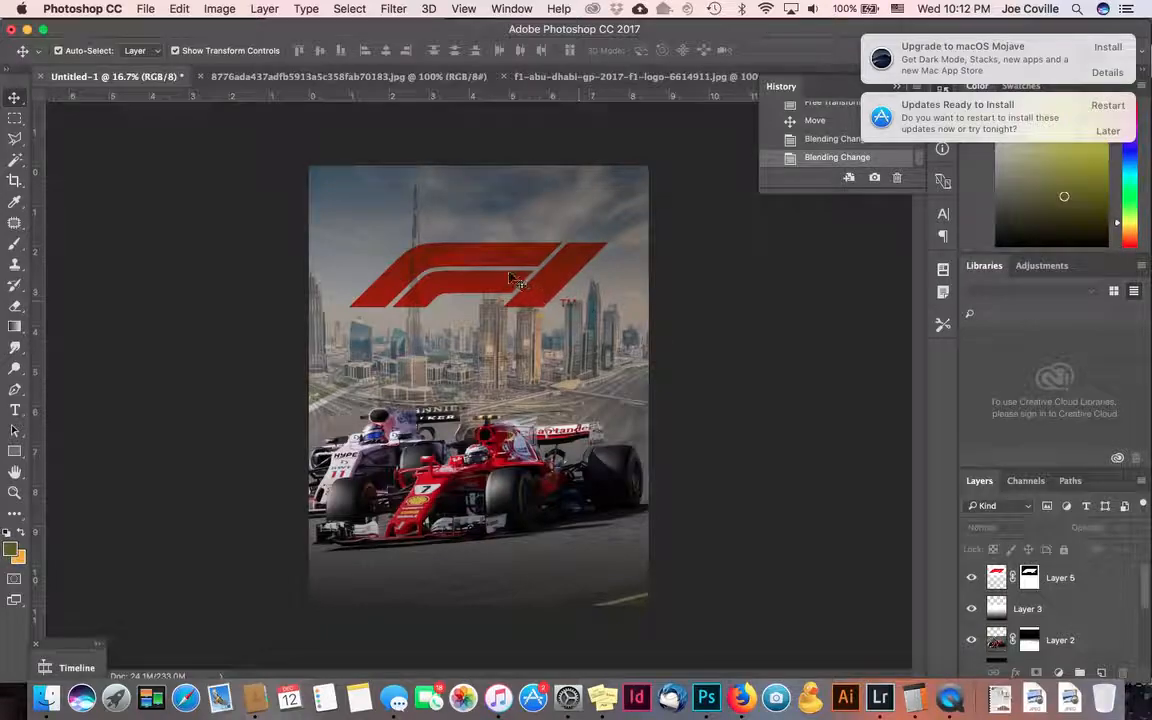
{"action": "left_click", "coordinate": [506, 267]}
{"action": "mouse_move", "coordinate": [506, 267]}
{"action": "left_mouse_down"}
{"action": "mouse_move", "coordinate": [535, 265]}
{"action": "mouse_move", "coordinate": [523, 267]}
{"action": "left_mouse_up"}
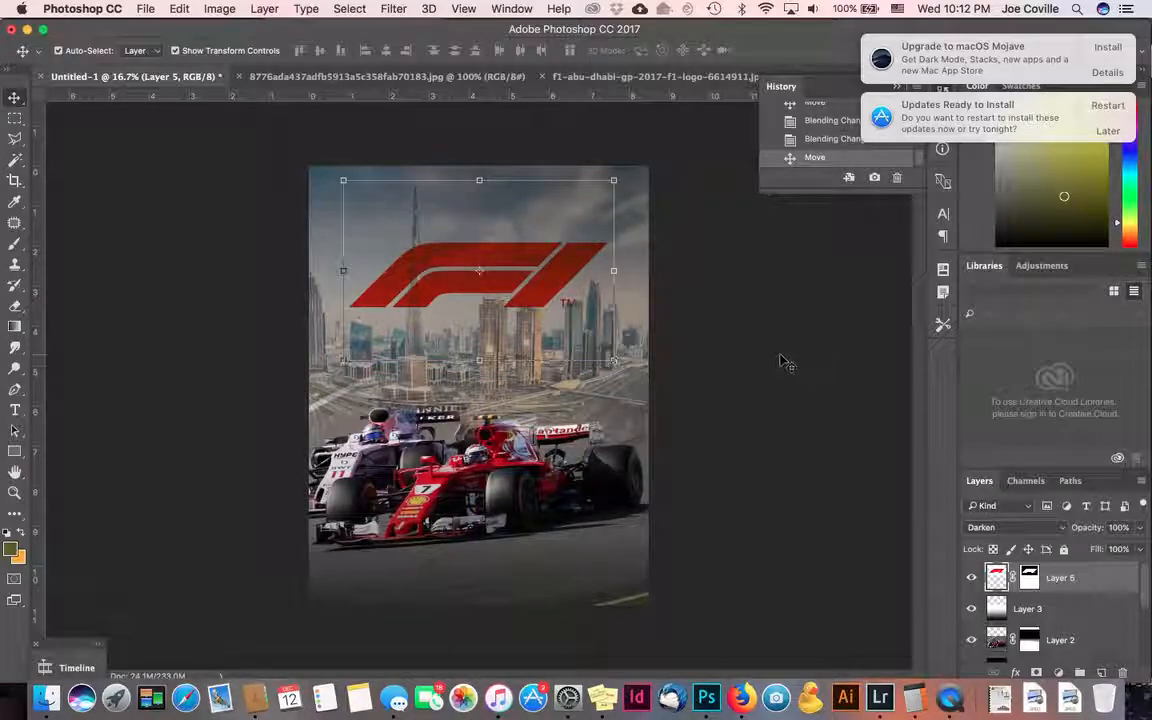
{"action": "left_click", "coordinate": [728, 329]}
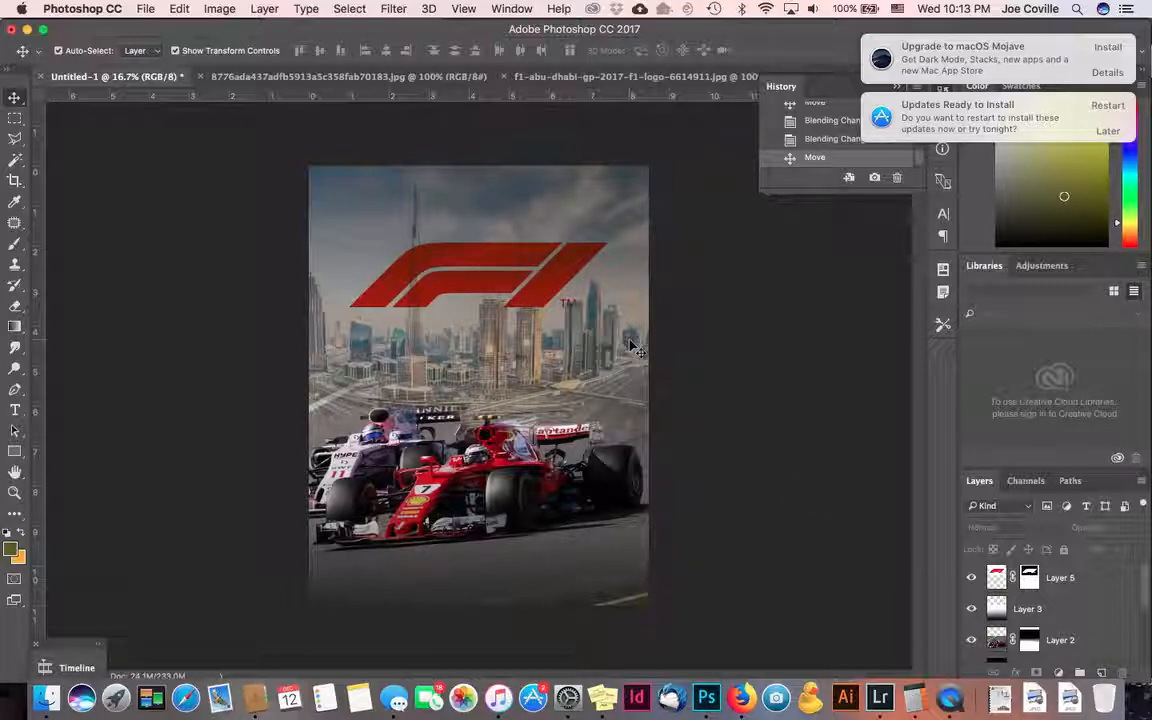
{"action": "left_click_drag", "start_coordinate": [527, 268], "coordinate": [527, 237]}
- Compare Dissolve, Multiply, Color Burn and Screen blending, then settle on Multiply
{"action": "left_click", "coordinate": [1000, 530]}
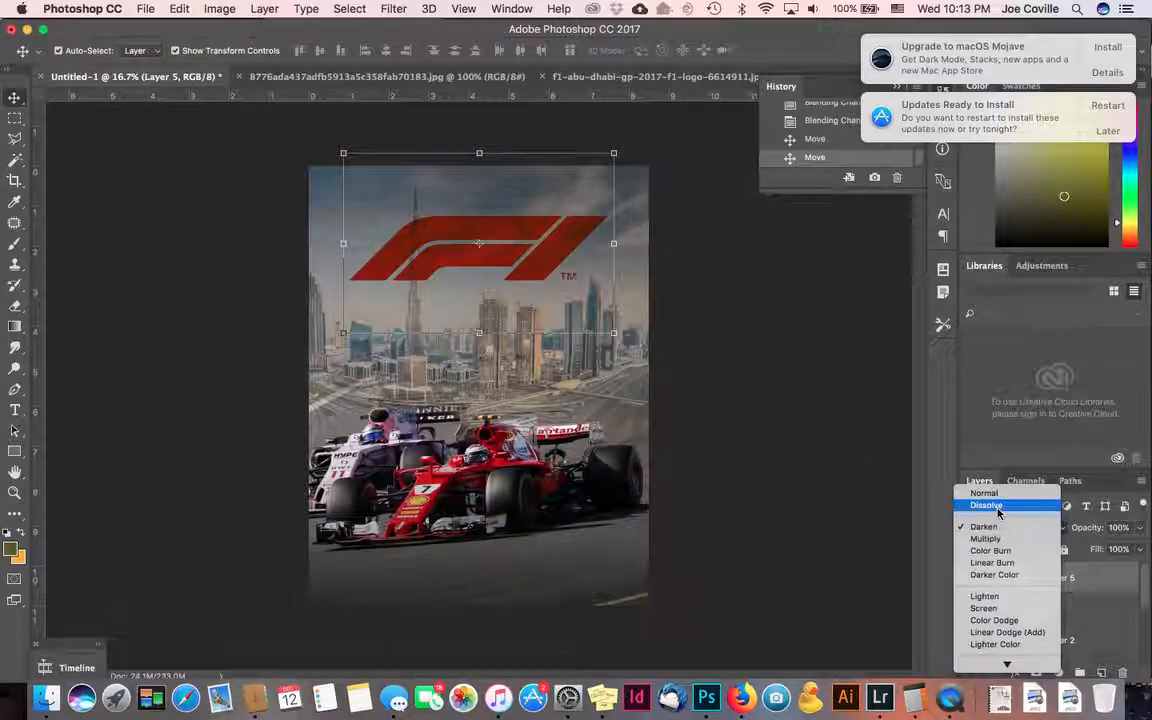
{"action": "left_click", "coordinate": [998, 507]}
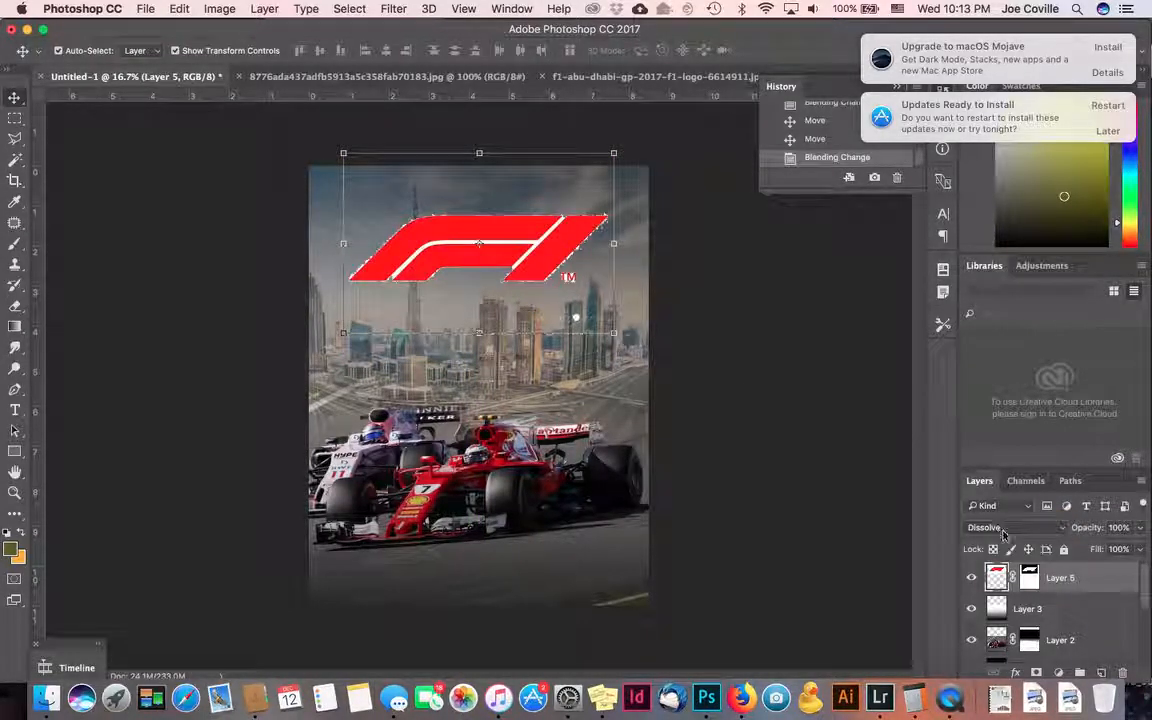
{"action": "left_click", "coordinate": [1003, 529]}
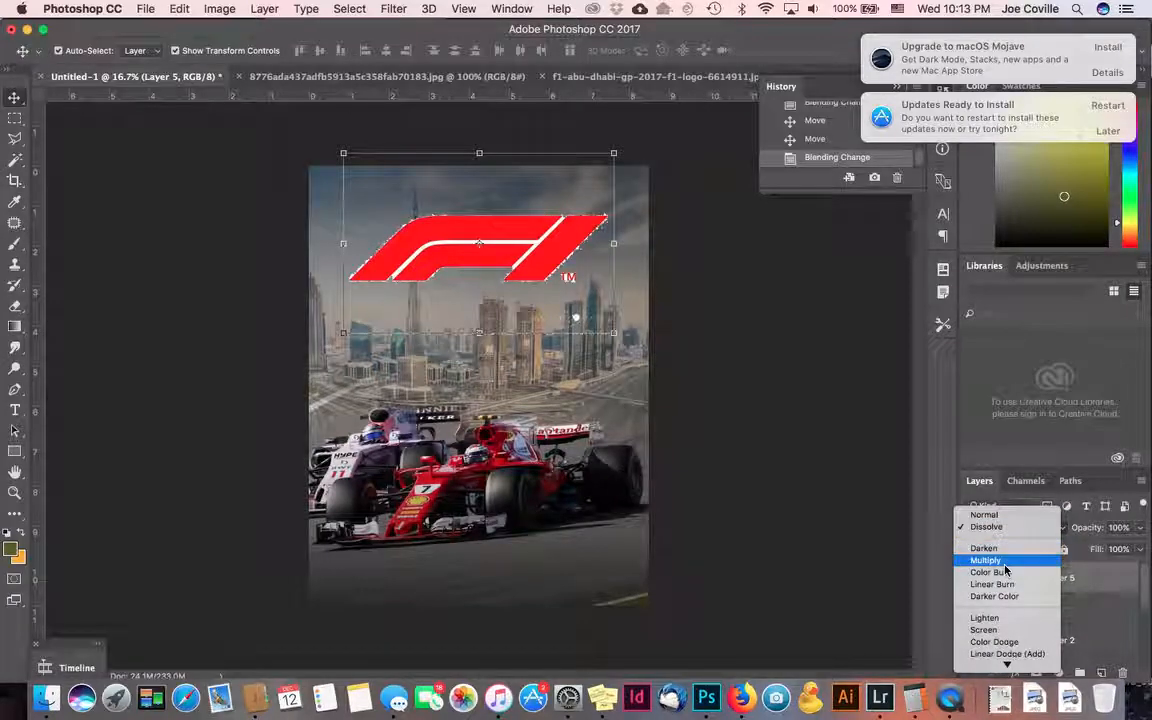
{"action": "left_click", "coordinate": [1002, 560]}
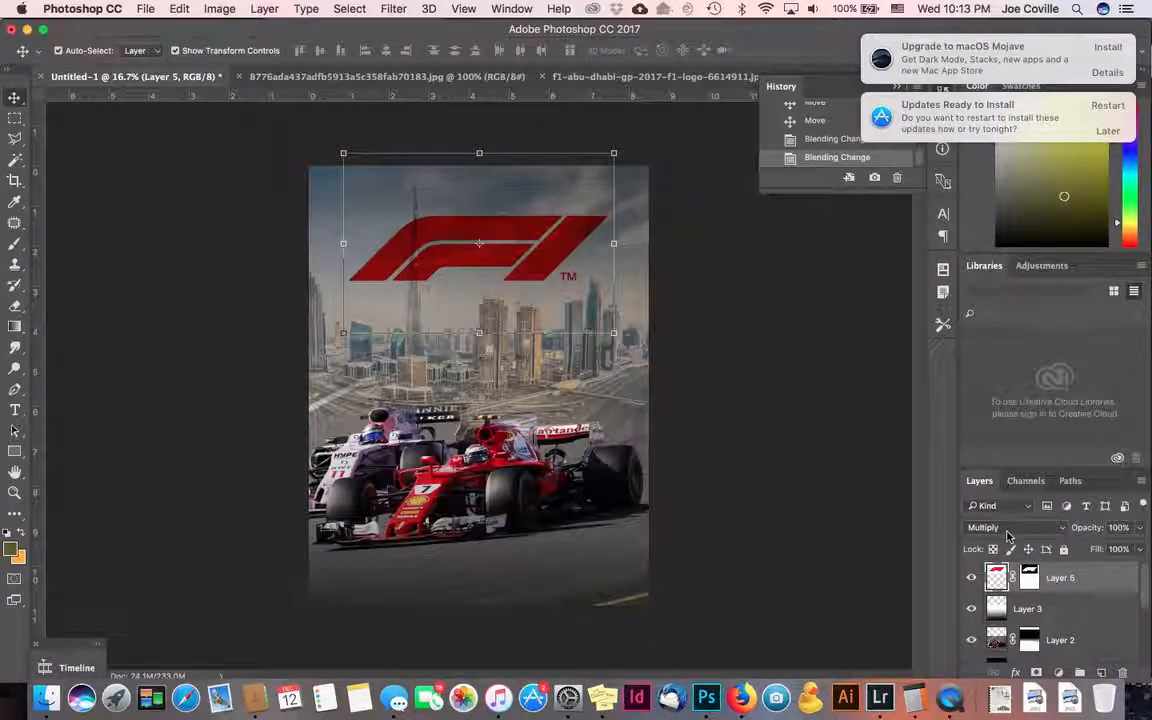
{"action": "left_click", "coordinate": [1007, 532]}
{"action": "left_click", "coordinate": [1008, 540]}
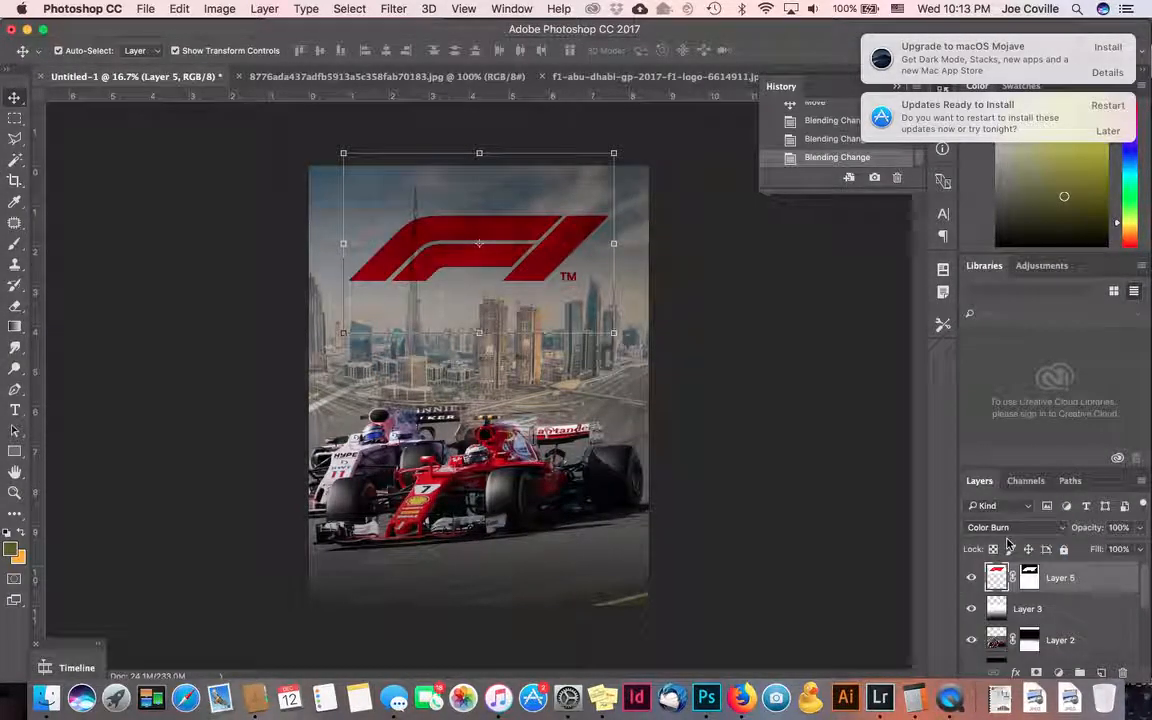
{"action": "left_click", "coordinate": [1010, 528]}
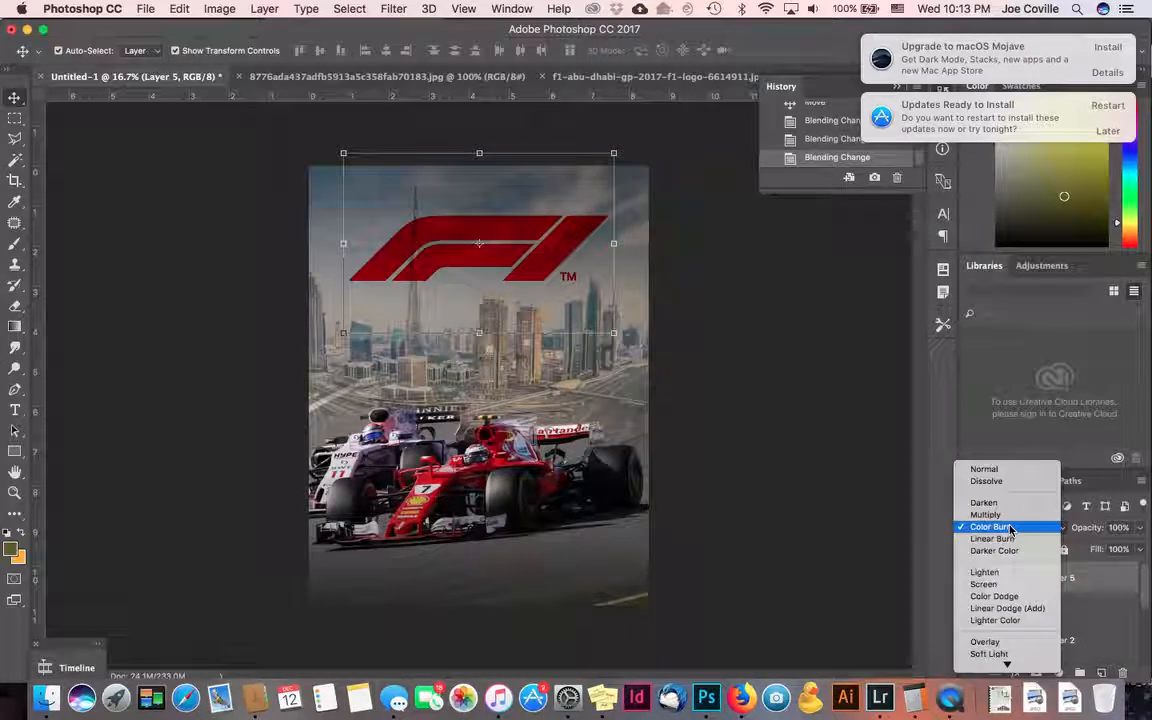
{"action": "left_click", "coordinate": [1008, 585]}
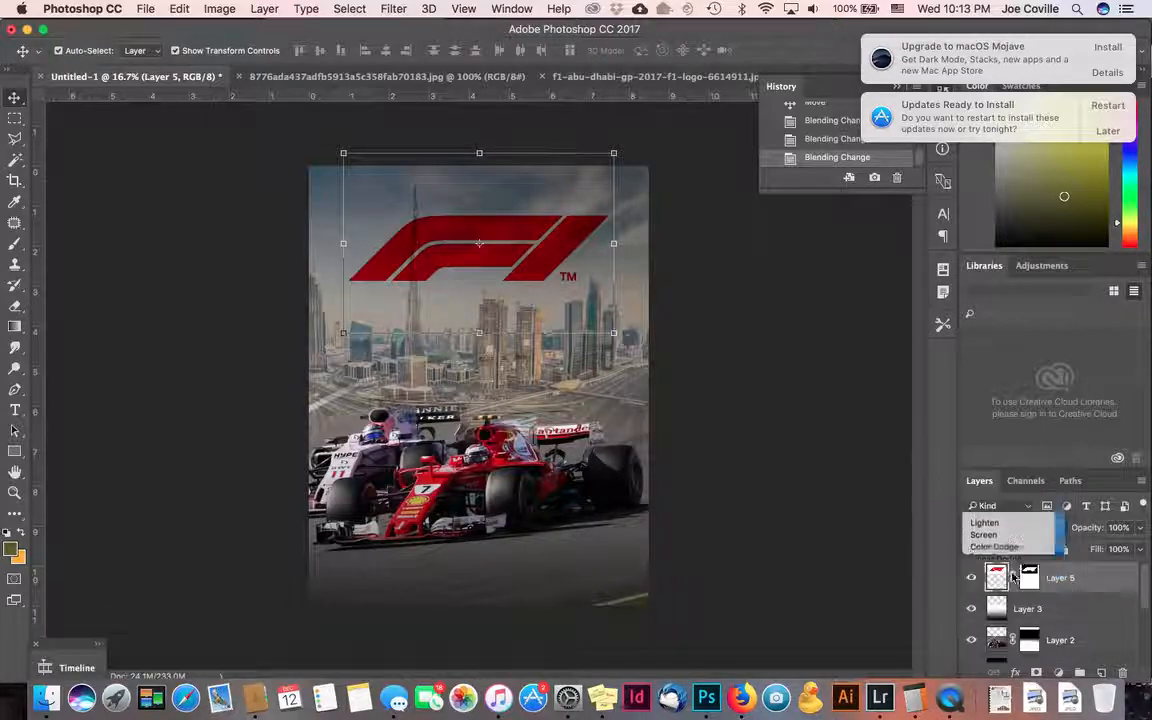
{"action": "left_click", "coordinate": [1012, 528]}
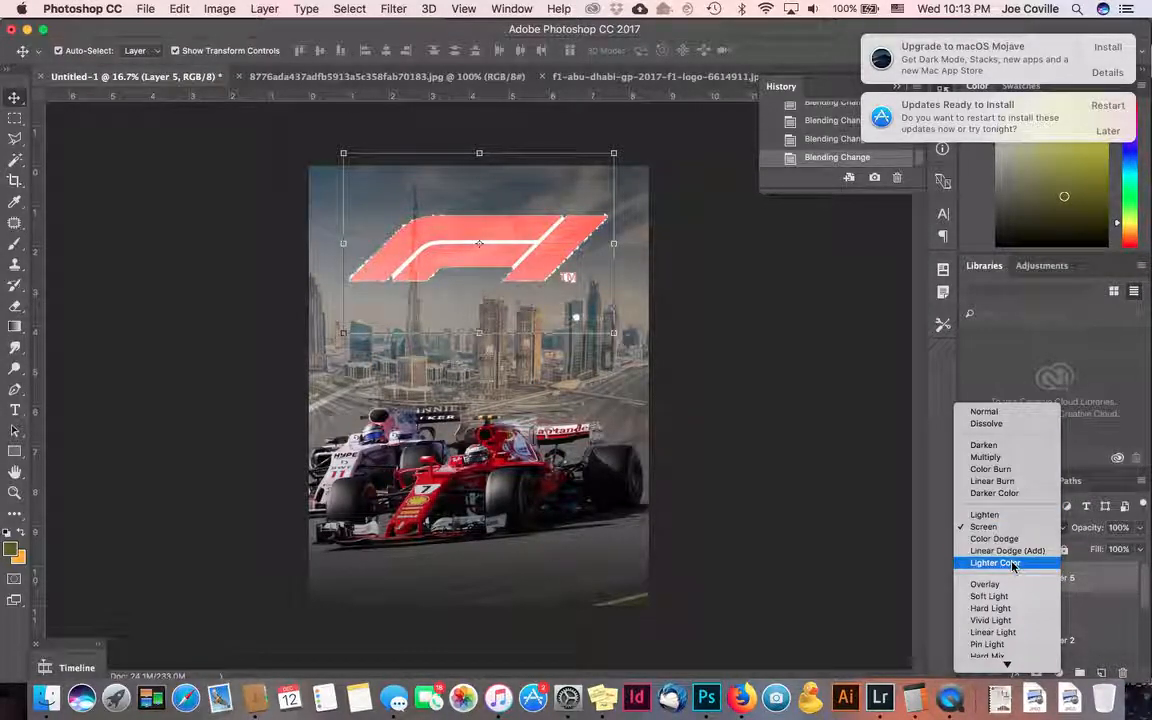
{"action": "scroll", "coordinate": [1015, 590], "scroll_direction": "down", "scroll_amount": 3}
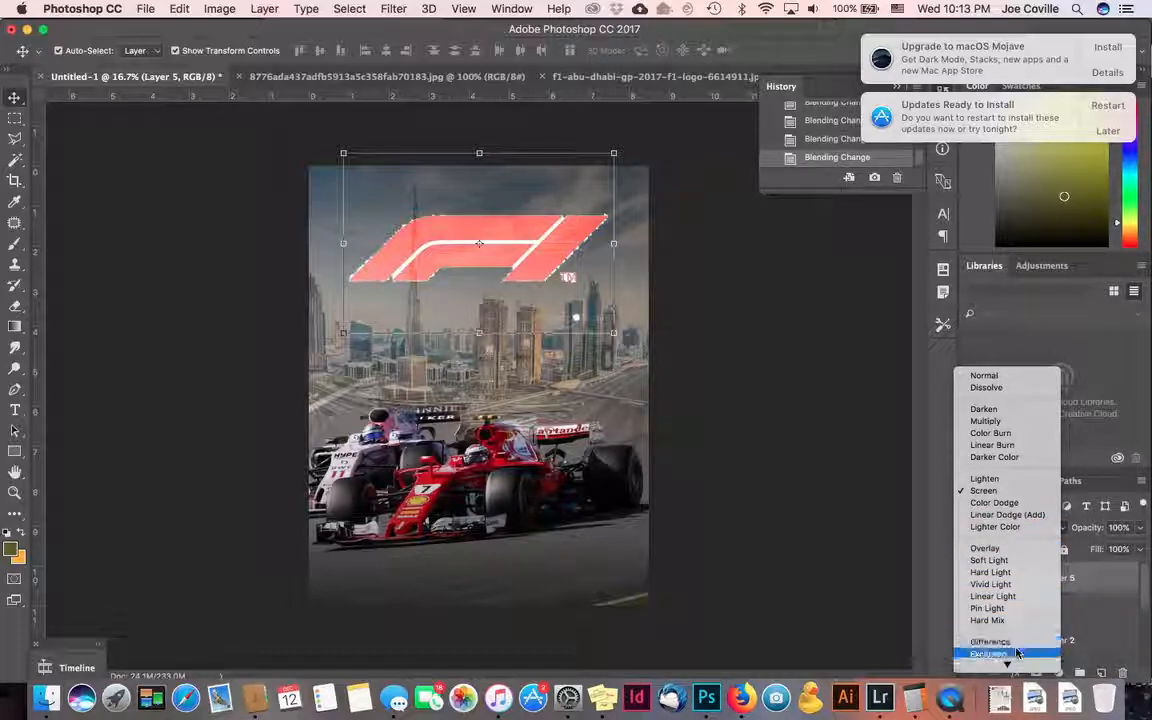
{"action": "scroll", "coordinate": [1016, 640], "scroll_direction": "down", "scroll_amount": 3}
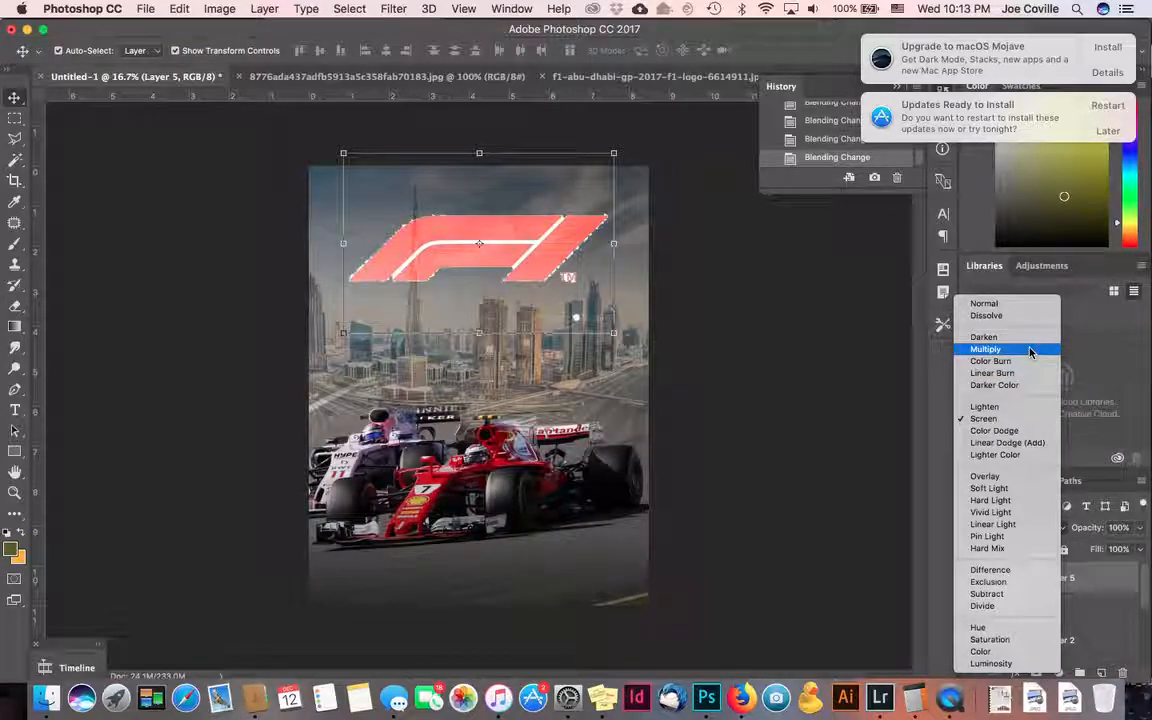
{"action": "left_click", "coordinate": [1030, 350]}
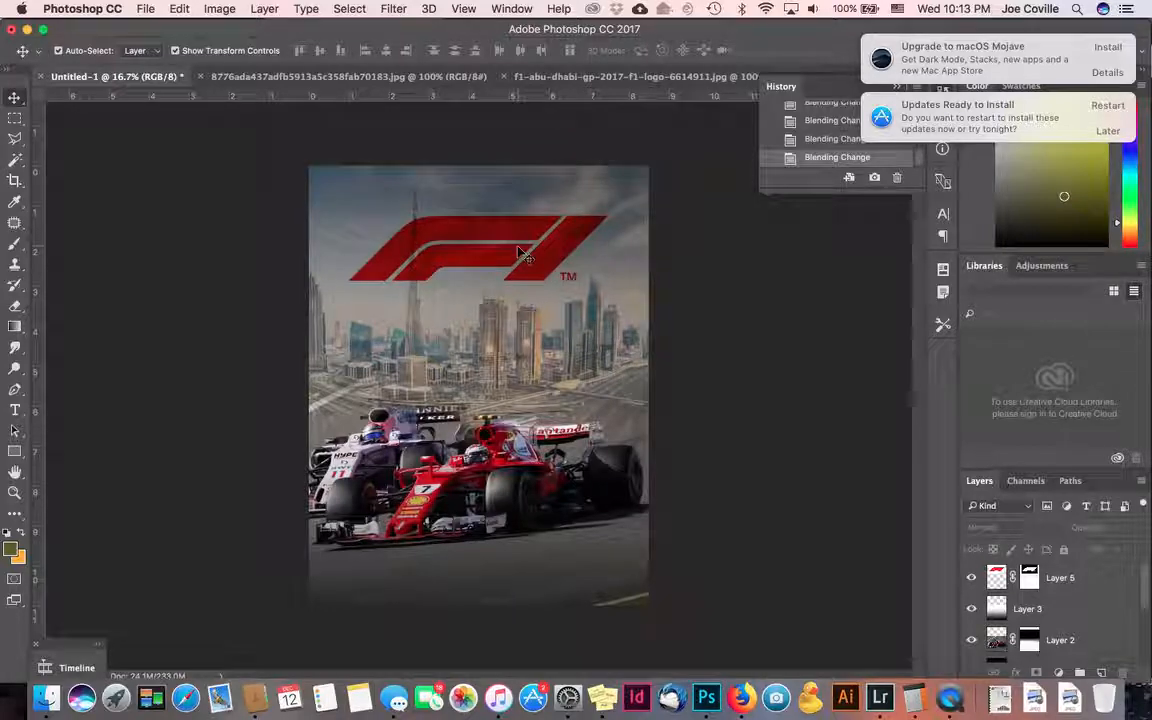
- Scale the F1 logo down to 74.24%, move it up near the top, and nudge it left
{"action": "left_click_drag", "start_coordinate": [488, 237], "coordinate": [483, 248]}
{"action": "left_click_drag", "start_coordinate": [341, 163], "coordinate": [413, 212]}
{"action": "left_click_drag", "start_coordinate": [488, 272], "coordinate": [513, 224]}
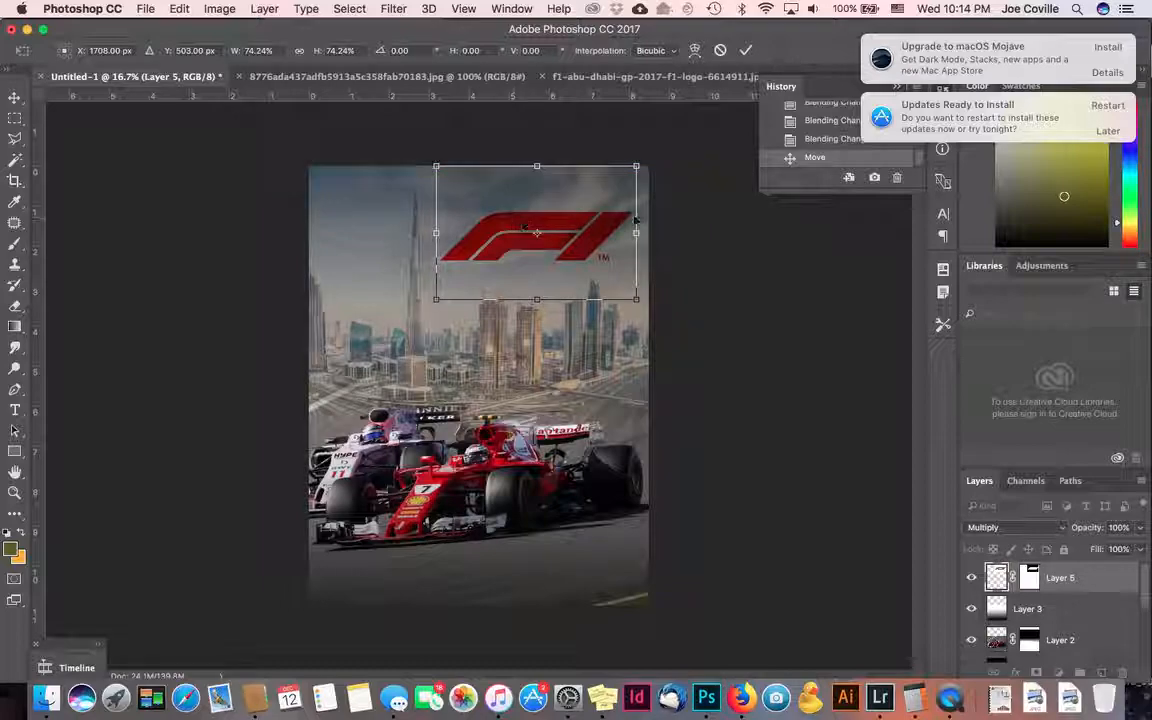
{"action": "key", "text": "Return"}
{"action": "key", "text": "shift+Left"}
{"action": "key", "text": "shift+Left"}
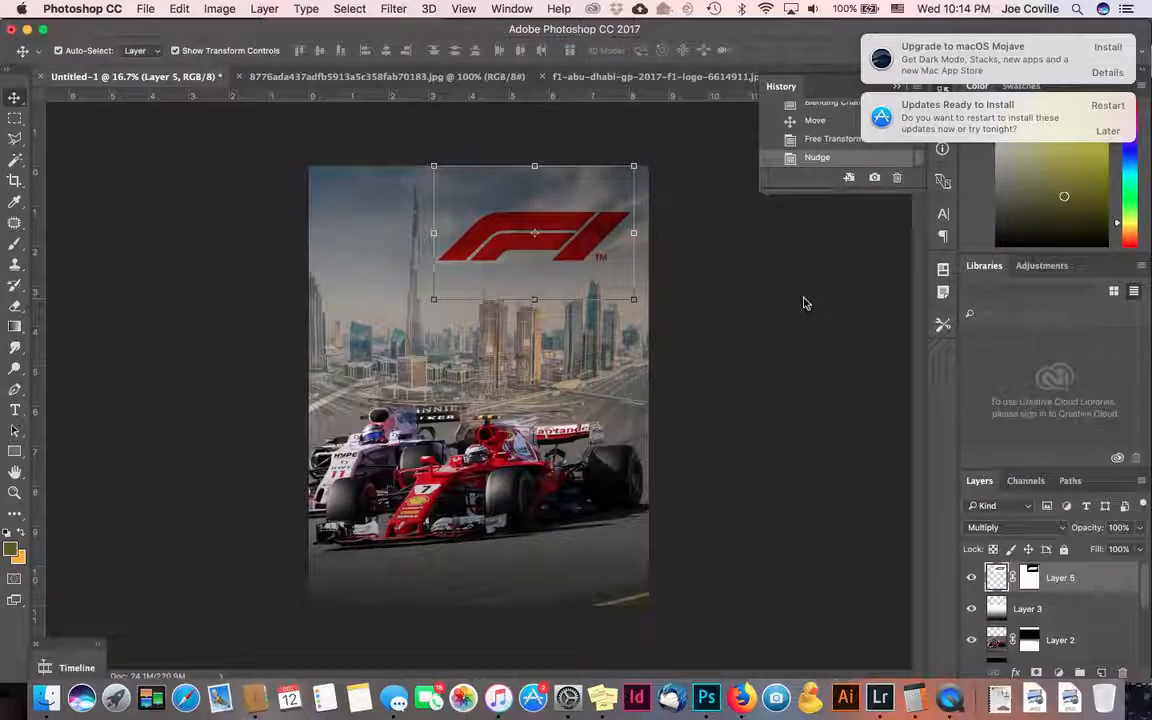
{"action": "left_click", "coordinate": [676, 432]}
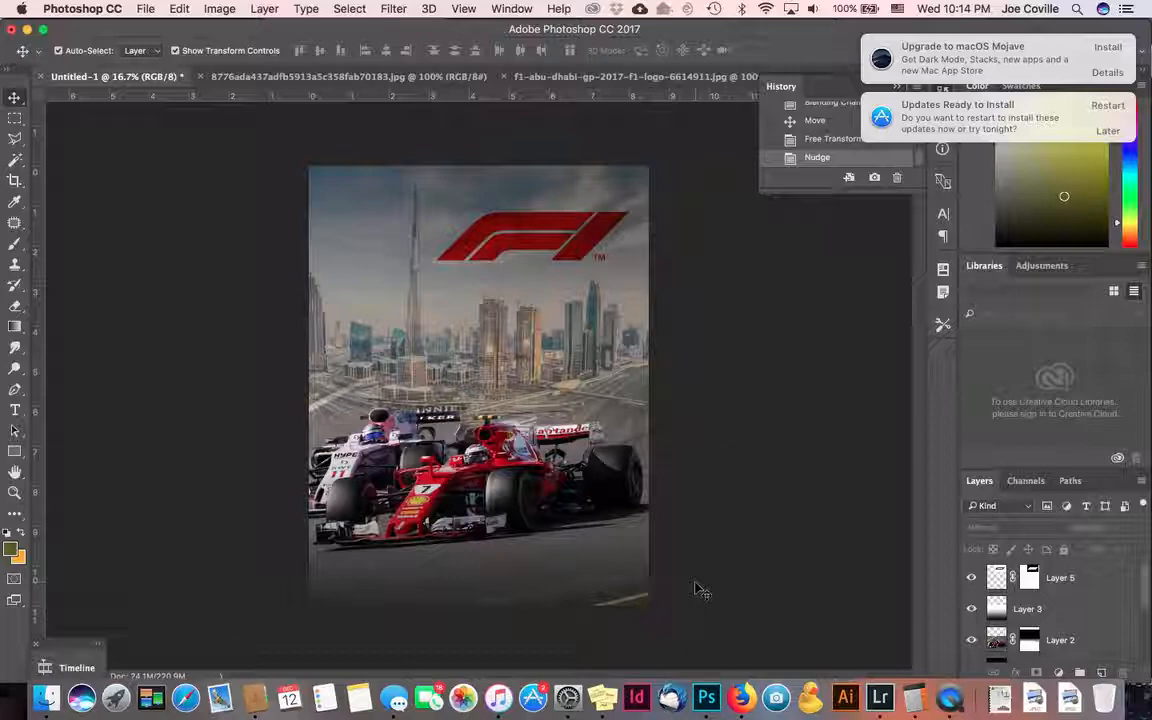
- Search Google Images in Firefox for 'light trails f1 car'
{"action": "left_click", "coordinate": [735, 690]}
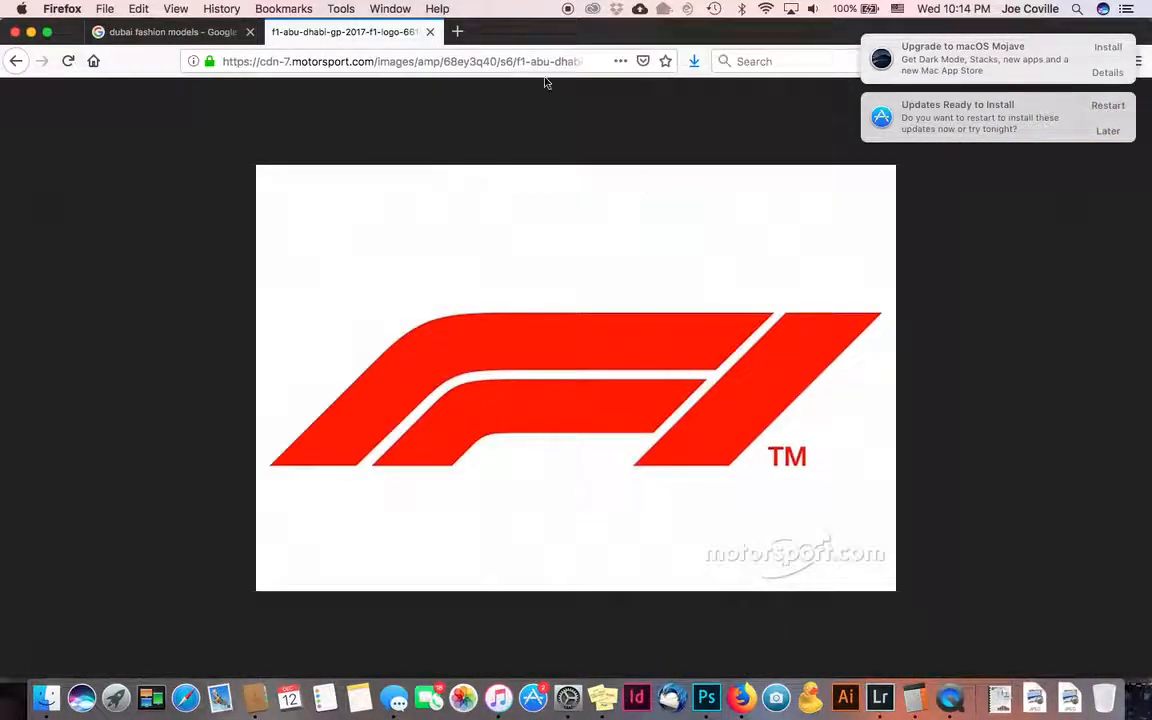
{"action": "left_click", "coordinate": [471, 68]}
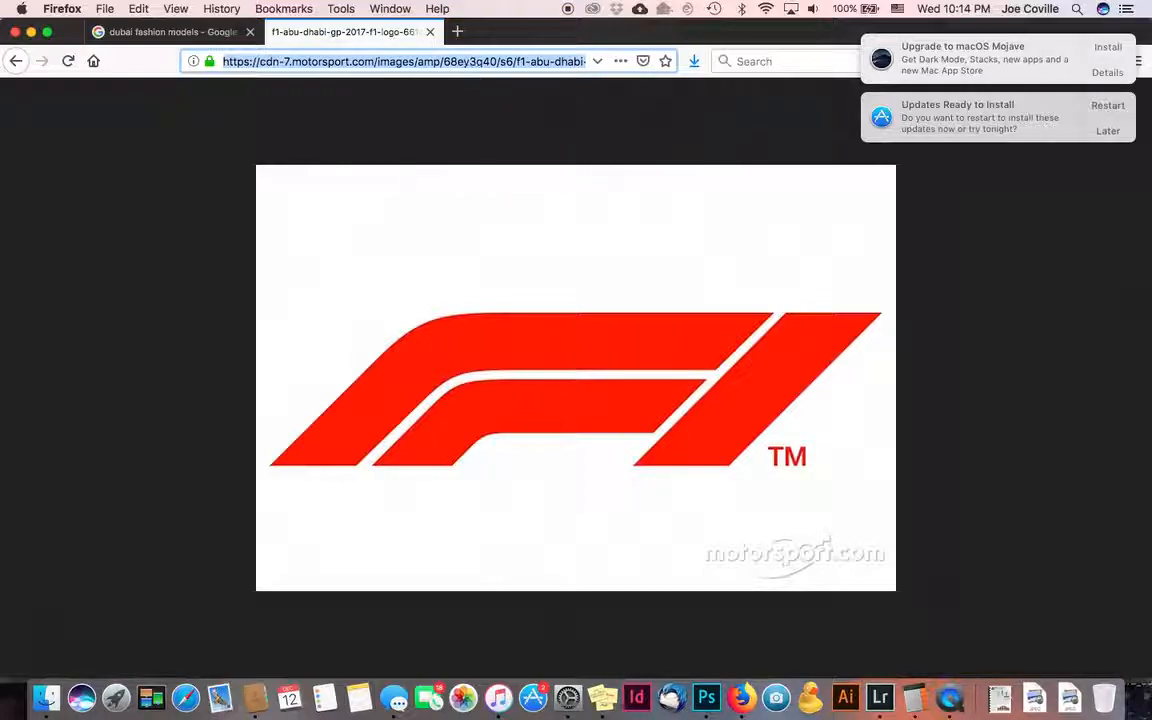
{"action": "type", "text": "light trails f1 car"}
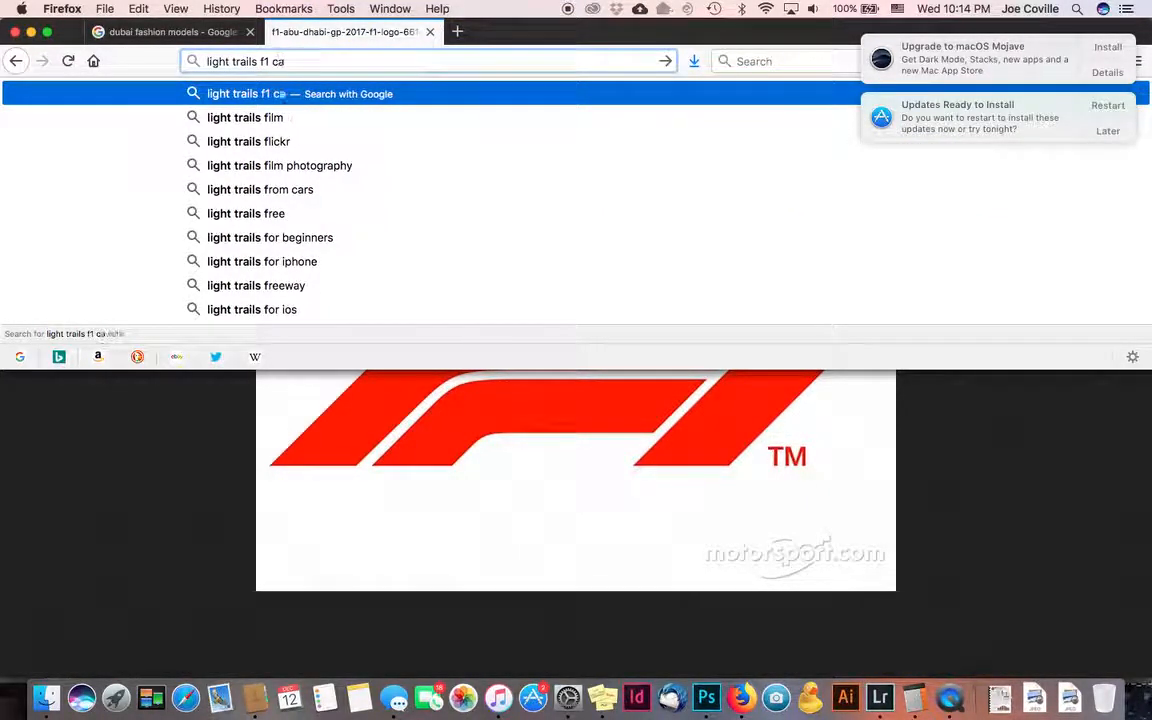
{"action": "key", "text": "Return"}
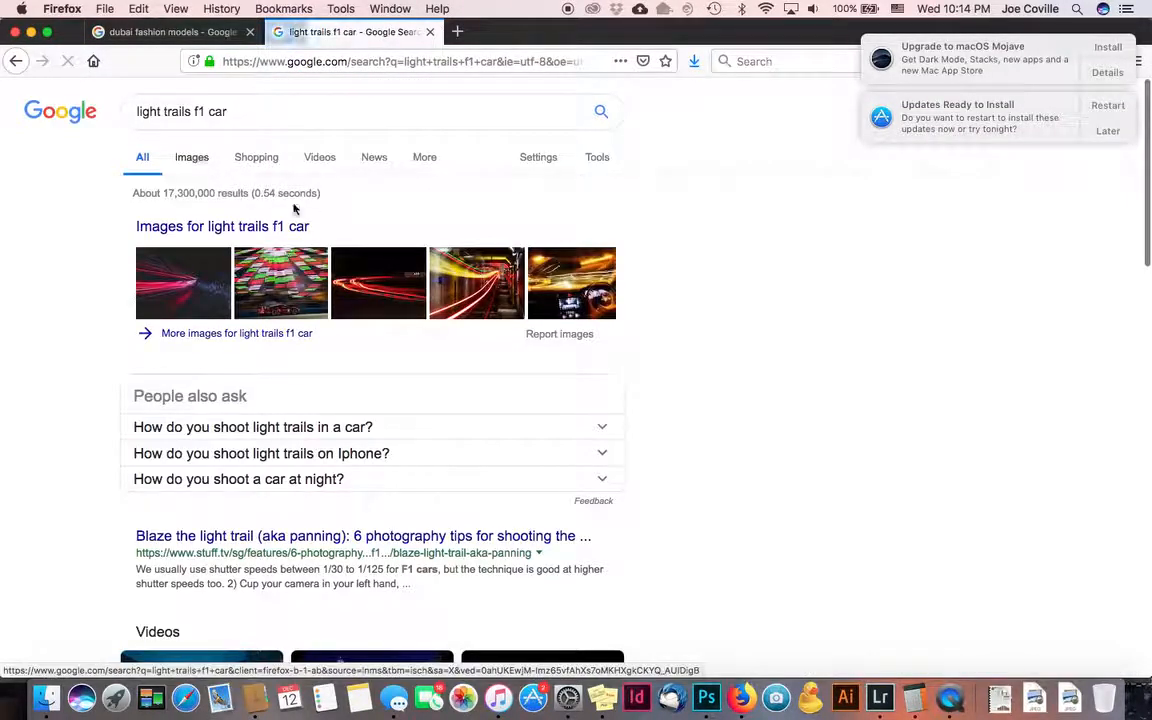
{"action": "left_click", "coordinate": [377, 295]}
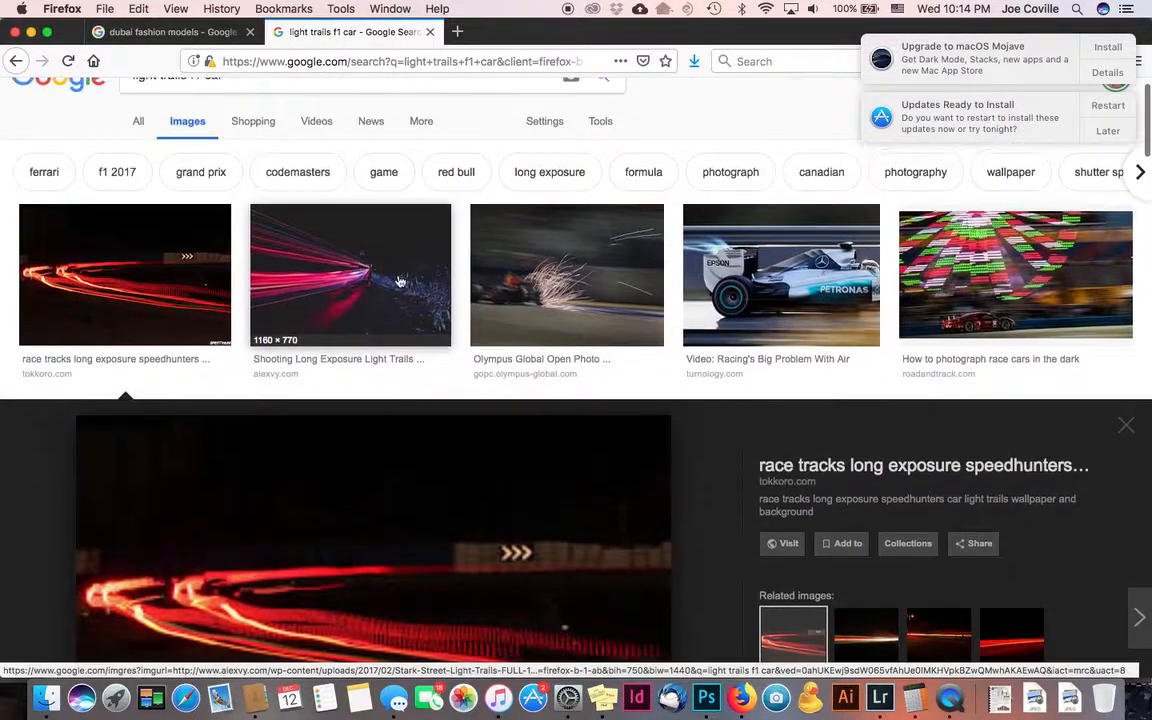
- Preview the Shooting Long Exposure Light Trails image among the results
{"action": "left_click", "coordinate": [340, 233]}
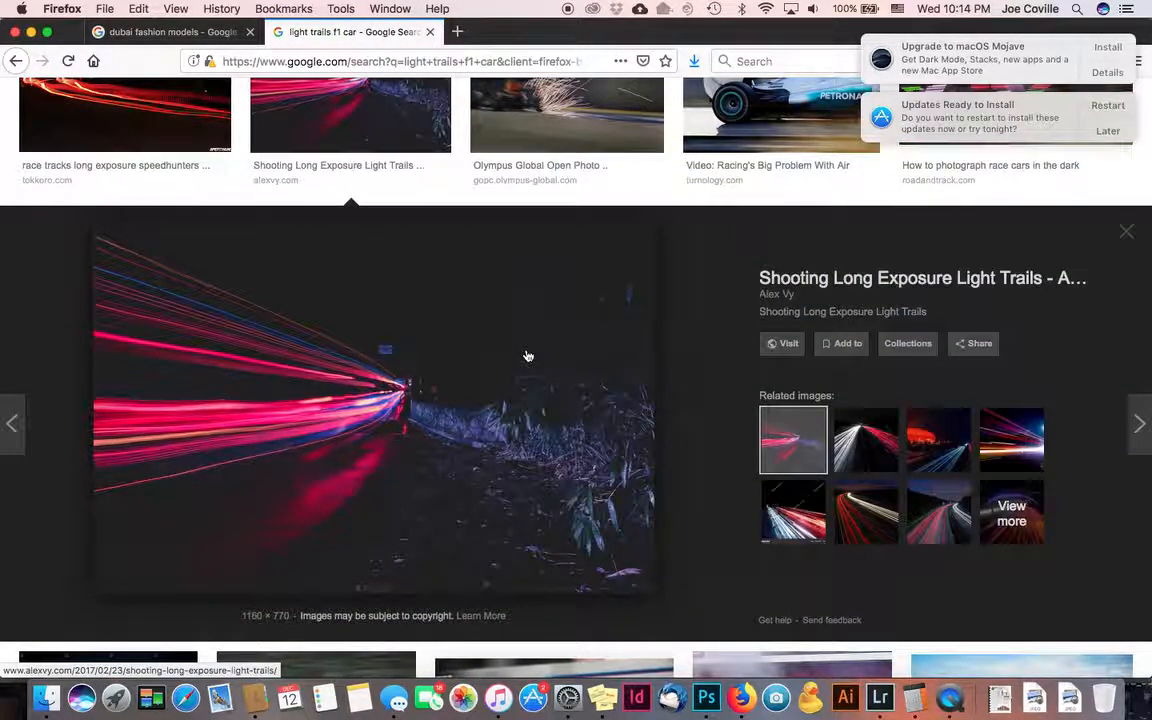
{"action": "scroll", "coordinate": [528, 356], "scroll_direction": "up", "scroll_amount": 3}
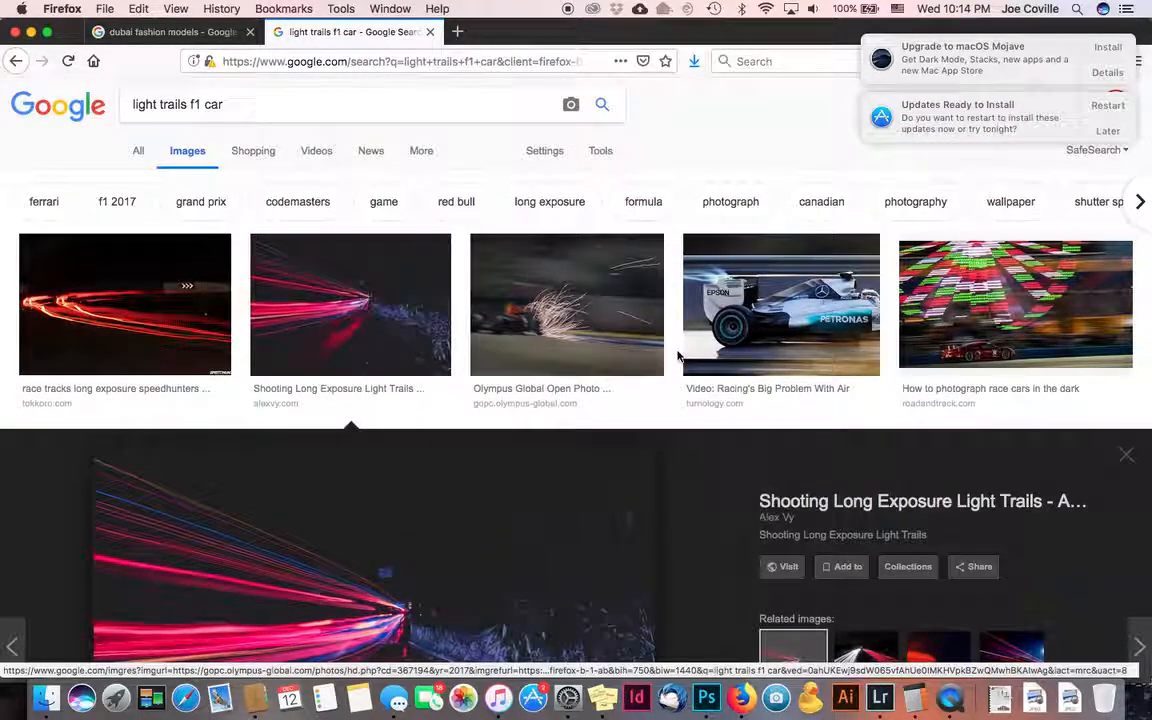
{"action": "scroll", "coordinate": [677, 356], "scroll_direction": "down", "scroll_amount": 3}
{"action": "scroll", "coordinate": [677, 356], "scroll_direction": "down", "scroll_amount": 3}
{"action": "scroll", "coordinate": [677, 356], "scroll_direction": "up", "scroll_amount": 5}
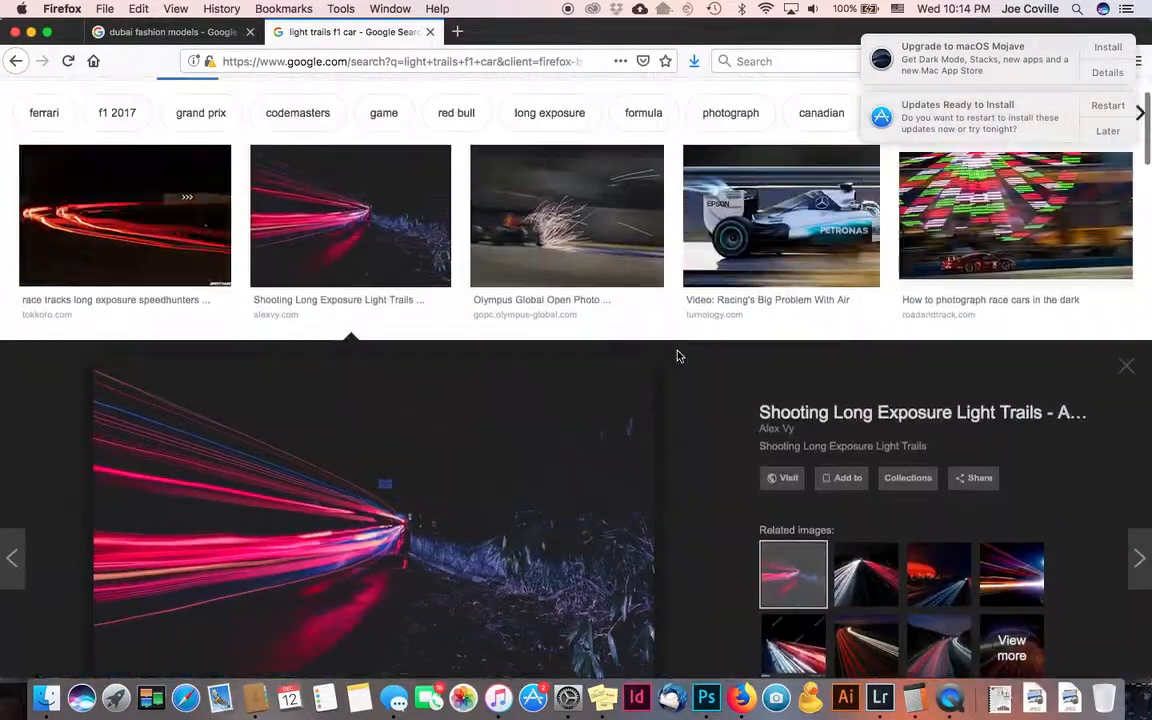
{"action": "scroll", "coordinate": [677, 356], "scroll_direction": "down", "scroll_amount": 3}
{"action": "scroll", "coordinate": [677, 356], "scroll_direction": "down", "scroll_amount": 2}
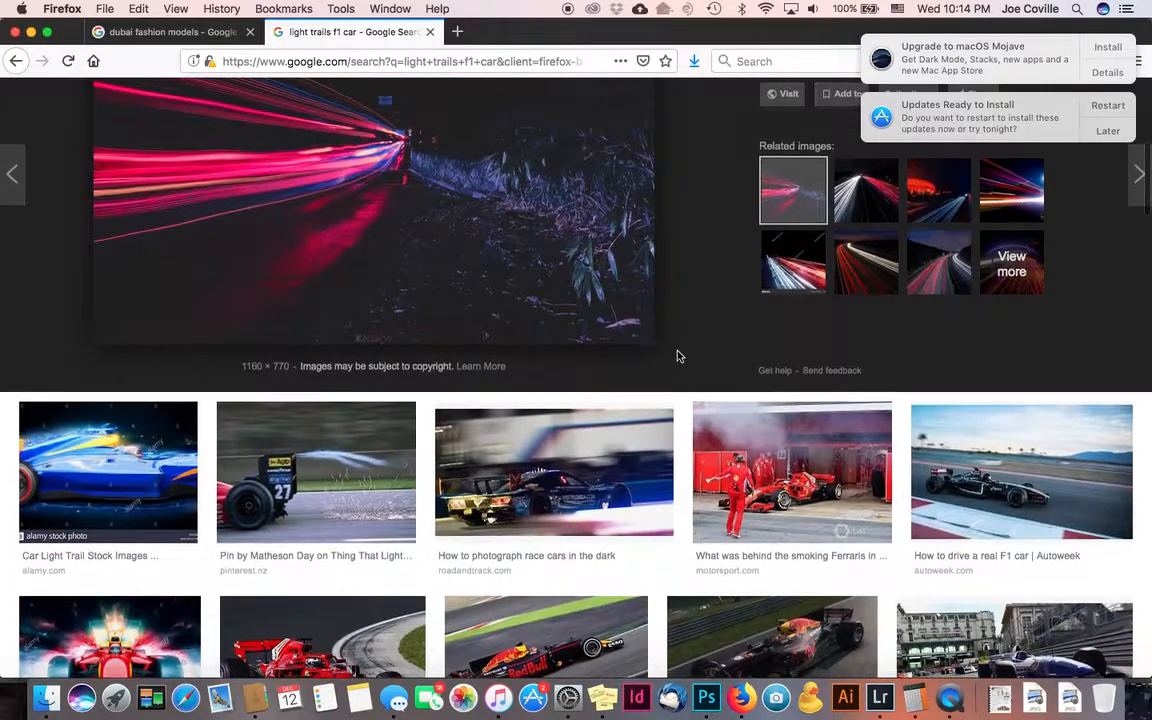
{"action": "scroll", "coordinate": [677, 356], "scroll_direction": "down", "scroll_amount": 5}
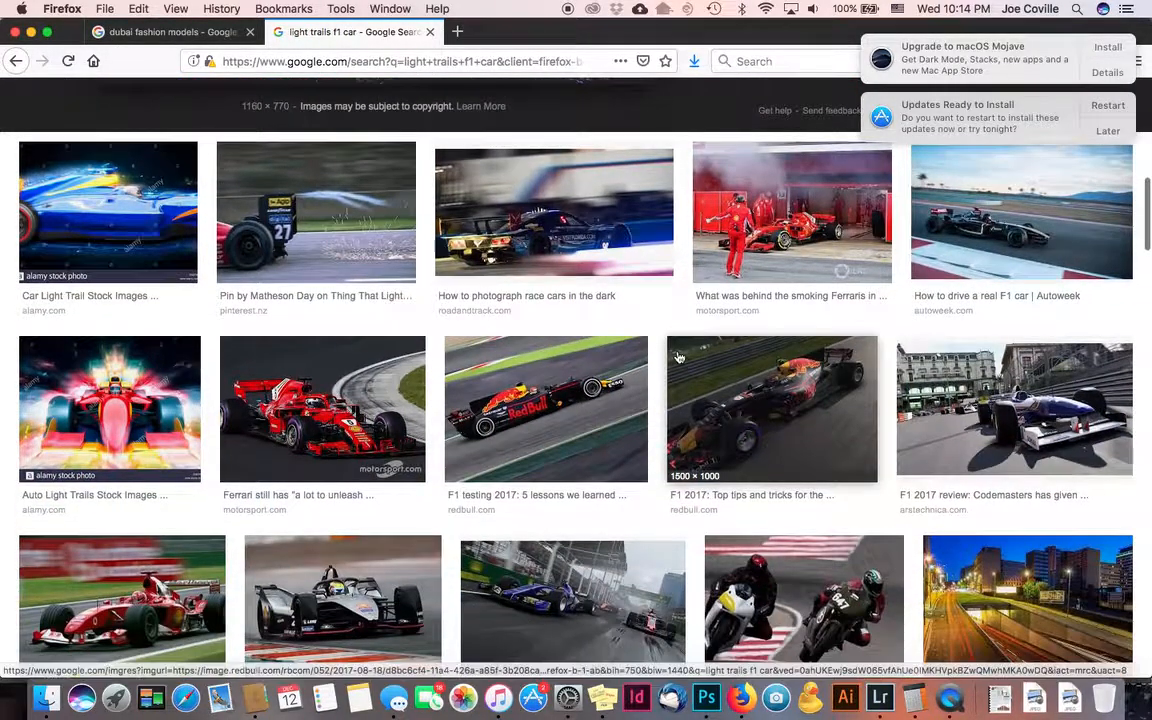
{"action": "scroll", "coordinate": [677, 356], "scroll_direction": "up", "scroll_amount": 5}
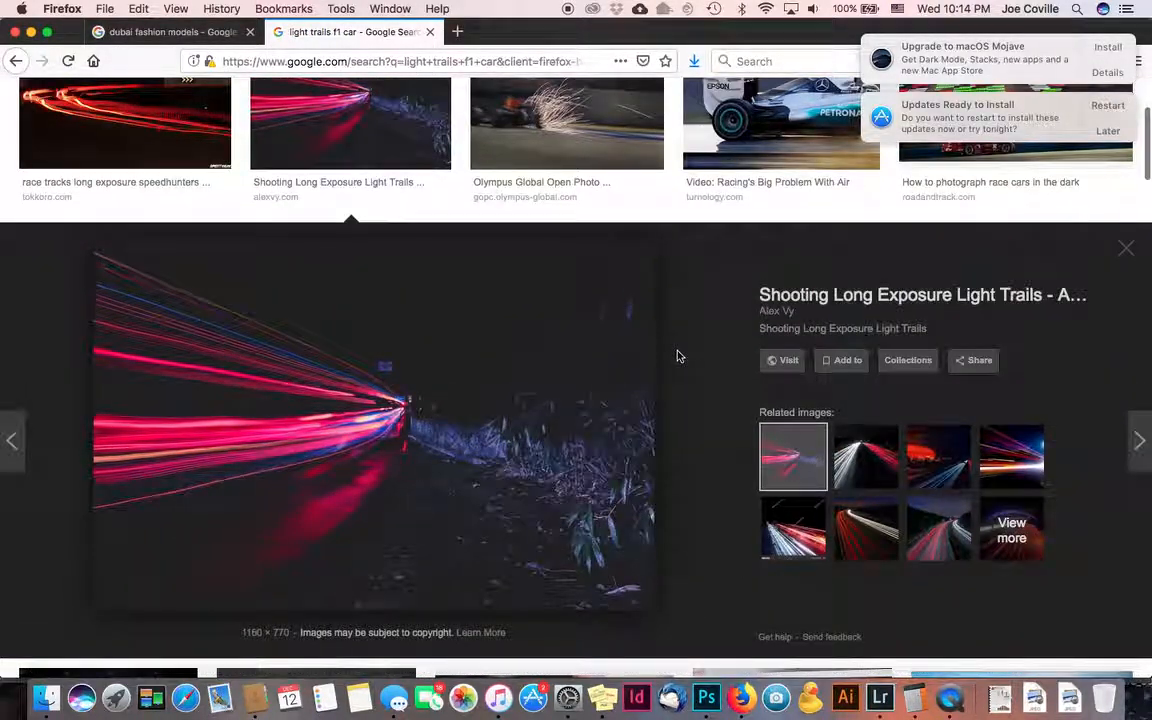
- Open the Stark-Street-Light-Trails photo at full size and copy the image
{"action": "right_click", "coordinate": [485, 346]}
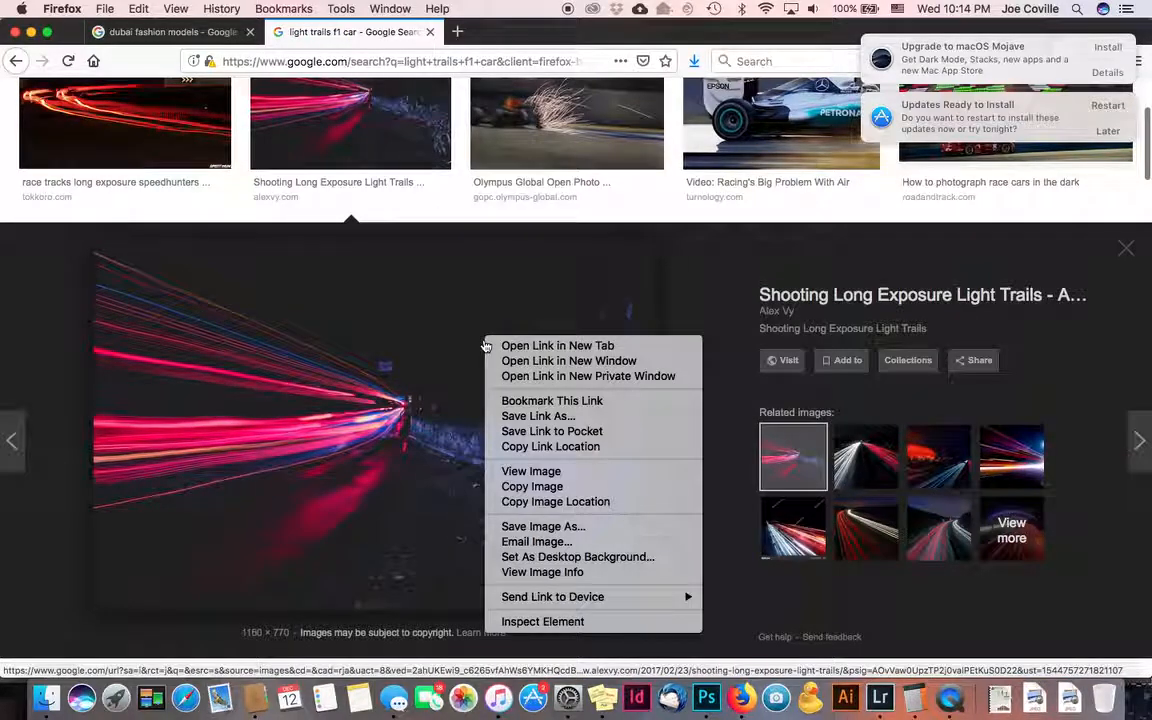
{"action": "left_click", "coordinate": [520, 471]}
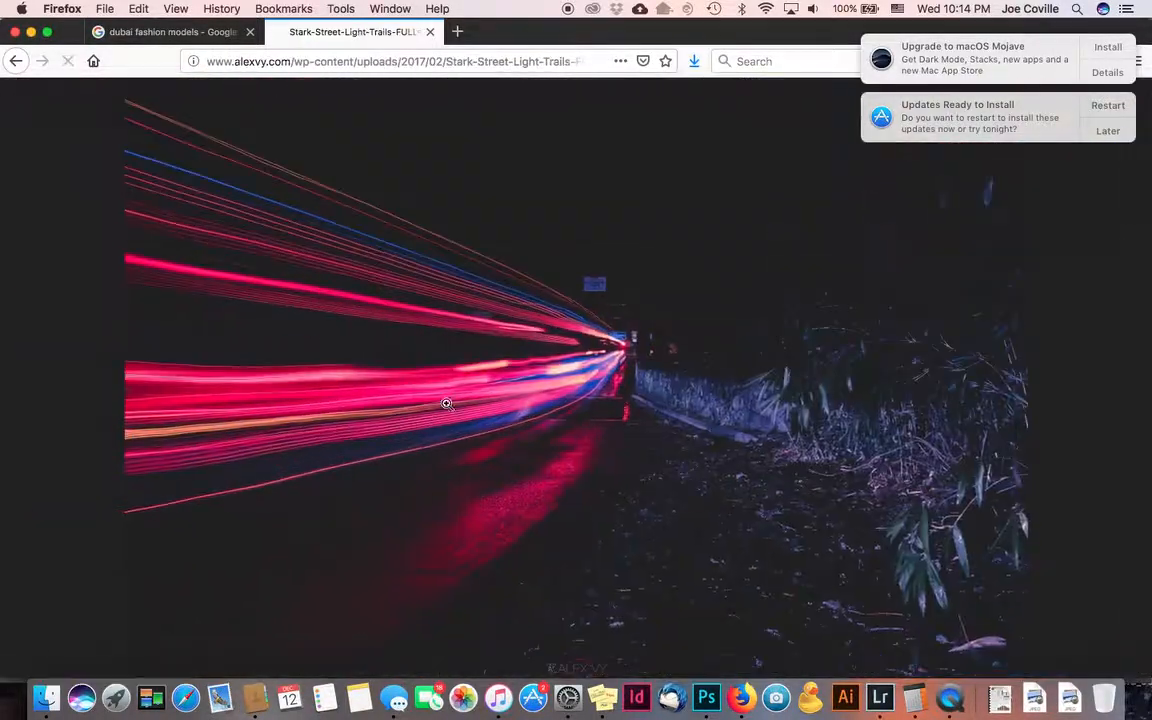
{"action": "right_click", "coordinate": [369, 331]}
{"action": "left_click", "coordinate": [400, 335]}
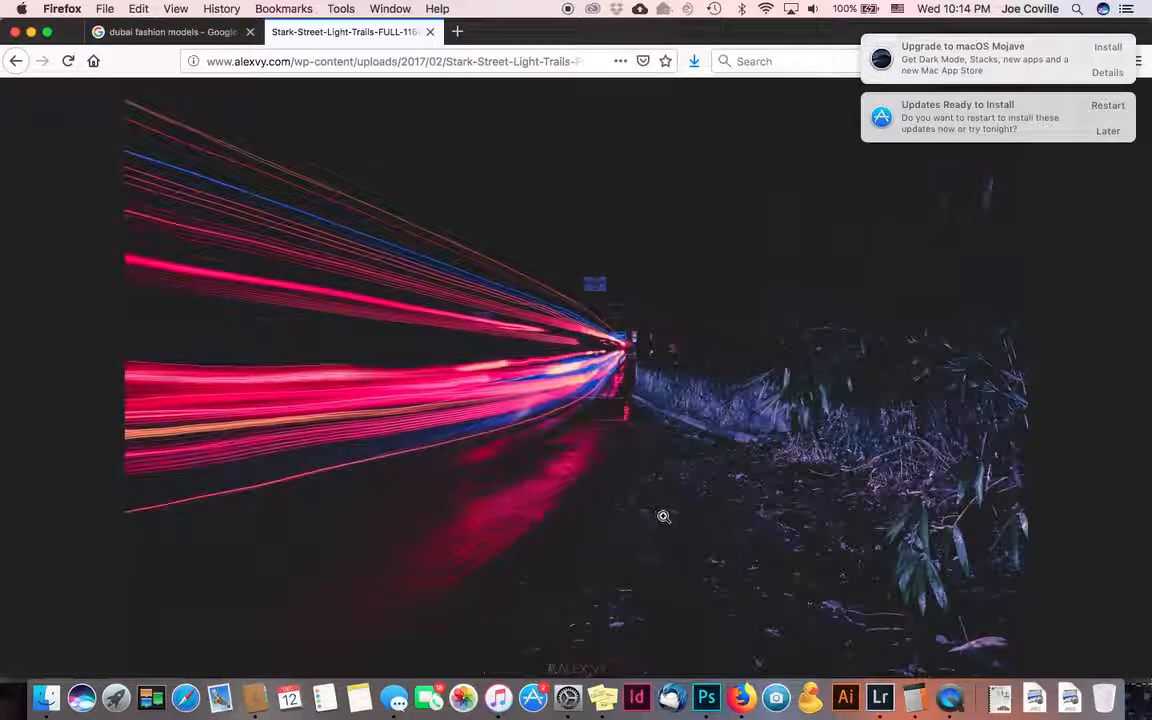
{"action": "left_click", "coordinate": [707, 690]}
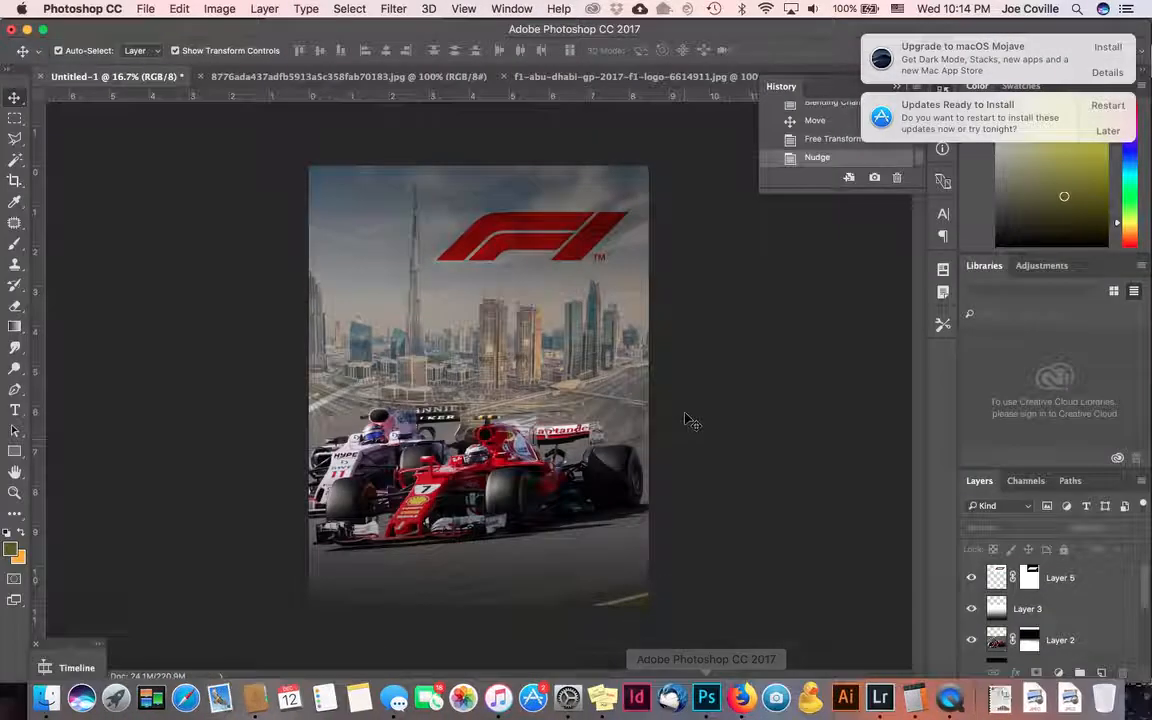
- Paste the light-trail photo as a new layer and enlarge it to about 472% across the page
{"action": "left_click", "coordinate": [176, 9]}
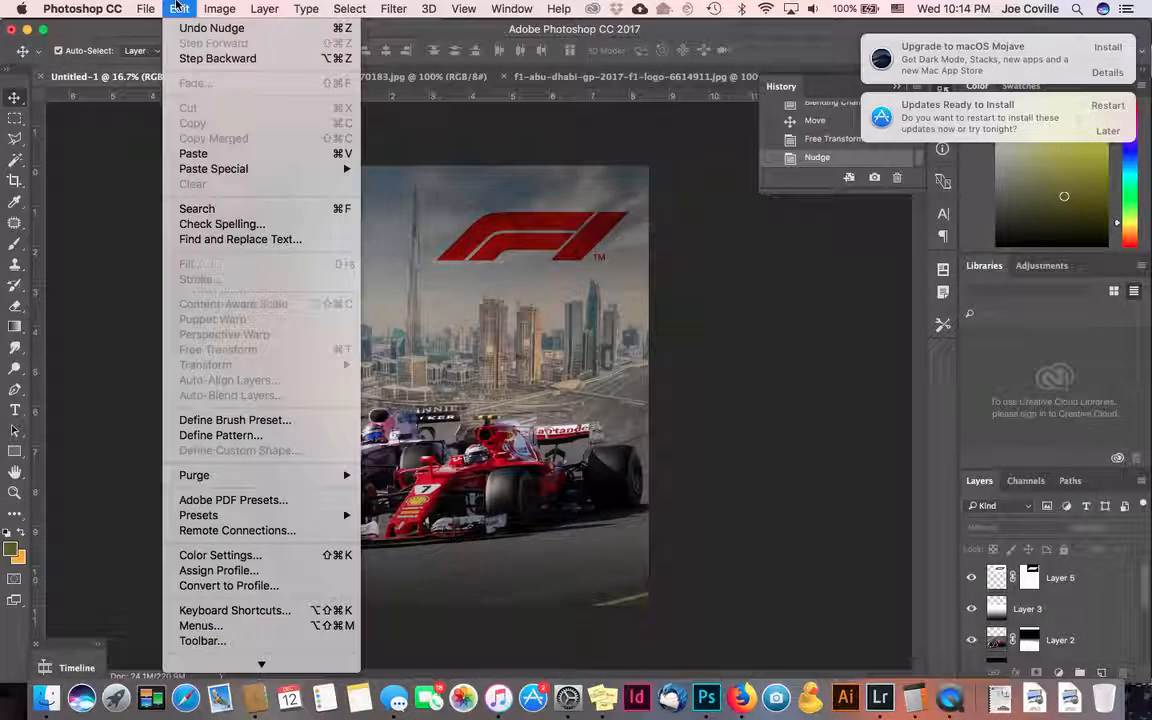
{"action": "left_click", "coordinate": [195, 154]}
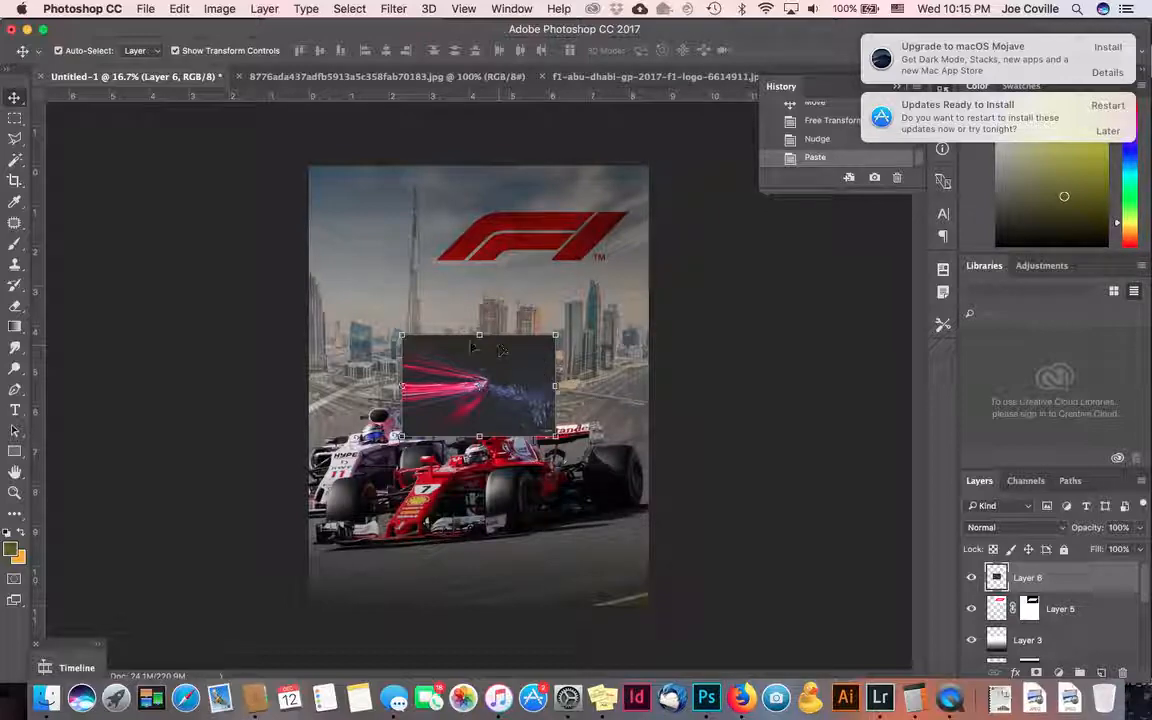
{"action": "key", "text": "super+t"}
{"action": "left_click_drag", "start_coordinate": [401, 336], "coordinate": [112, 143]}
{"action": "left_click_drag", "start_coordinate": [556, 436], "coordinate": [603, 434]}
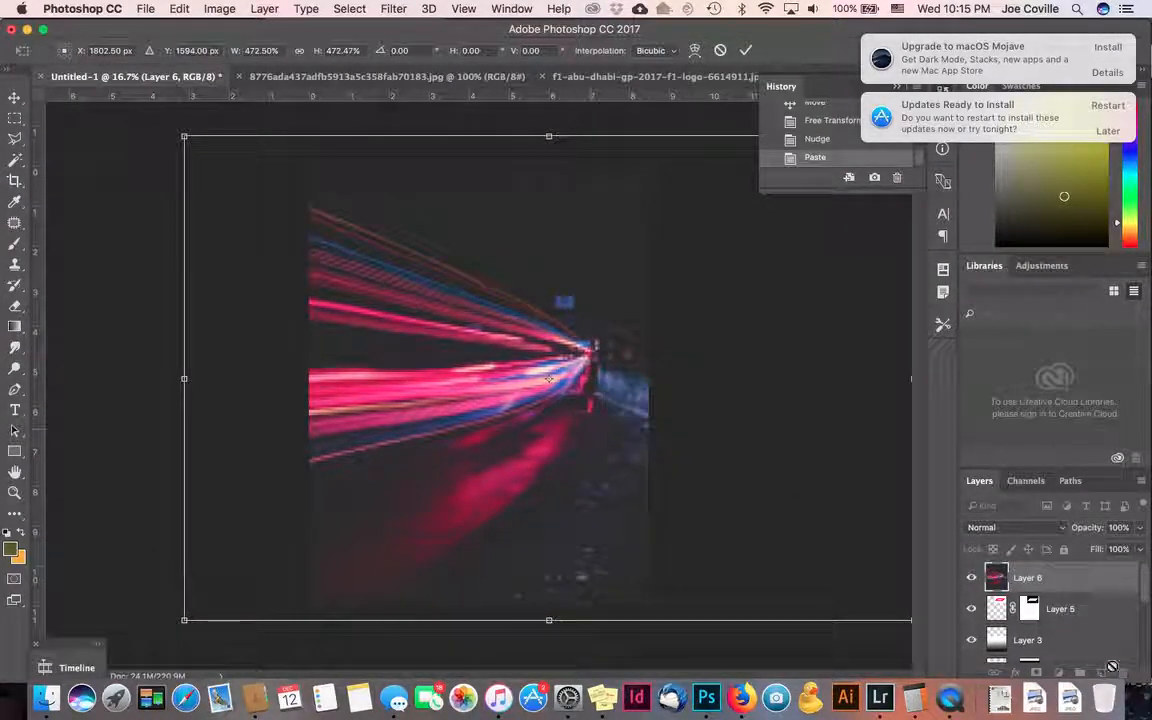
{"action": "key", "text": "Return"}
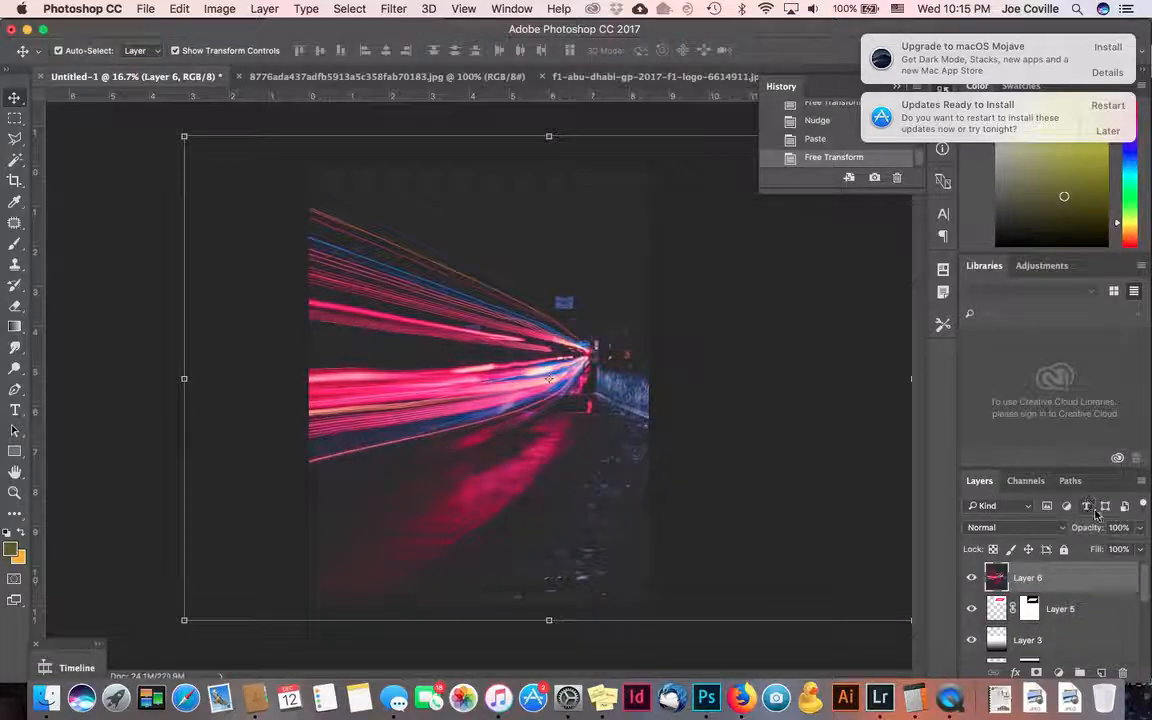
- Set the light-trail layer's blend mode to Multiply
{"action": "left_click", "coordinate": [1055, 528]}
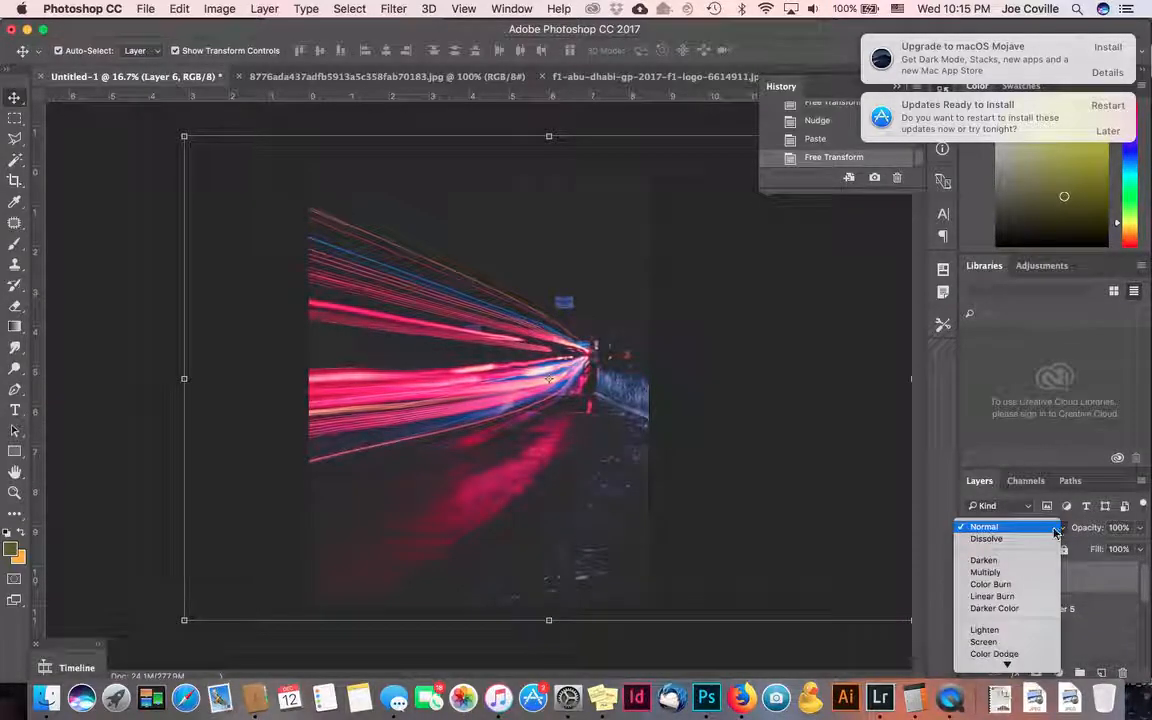
{"action": "left_click", "coordinate": [1023, 581]}
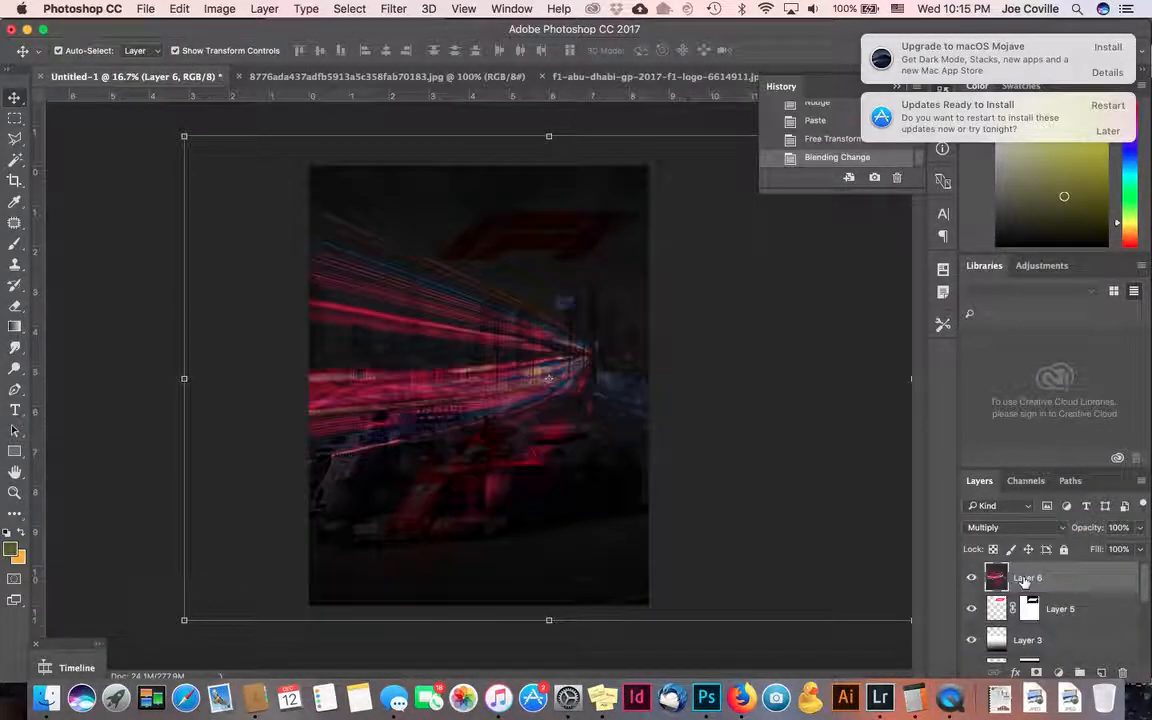
{"action": "mouse_move", "coordinate": [993, 578]}
{"action": "left_mouse_down"}
{"action": "mouse_move", "coordinate": [999, 652]}
{"action": "mouse_move", "coordinate": [995, 520]}
{"action": "mouse_move", "coordinate": [999, 588]}
{"action": "mouse_move", "coordinate": [986, 545]}
{"action": "mouse_move", "coordinate": [993, 578]}
{"action": "left_mouse_up"}
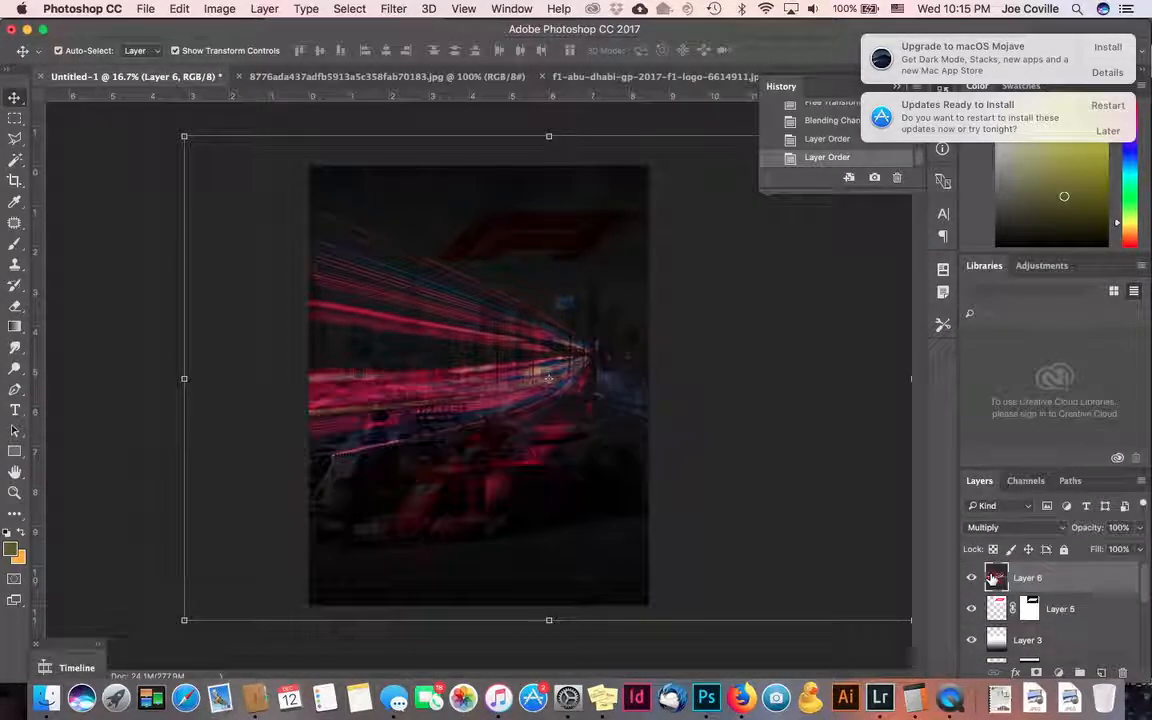
- Try light-trail opacities from 40% up to 90%, then return to 100%
{"action": "key", "text": "4"}
{"action": "key", "text": "5"}
{"action": "key", "text": "6"}
{"action": "key", "text": "7"}
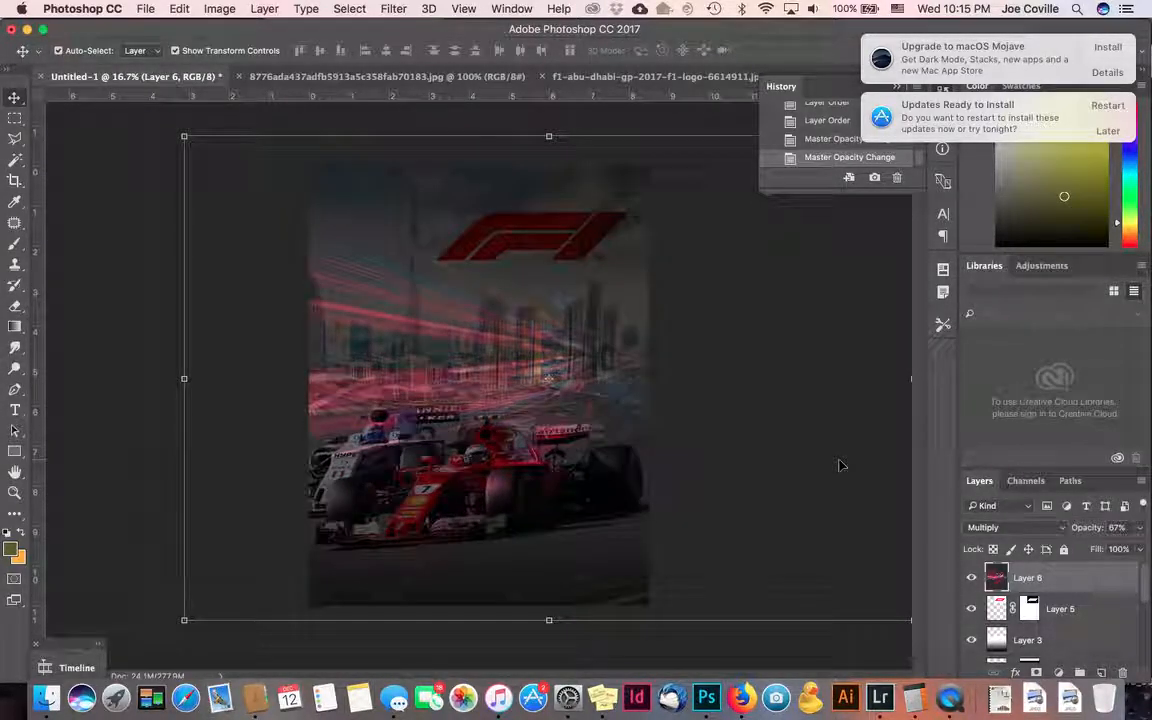
{"action": "key", "text": "8"}
{"action": "key", "text": "9"}
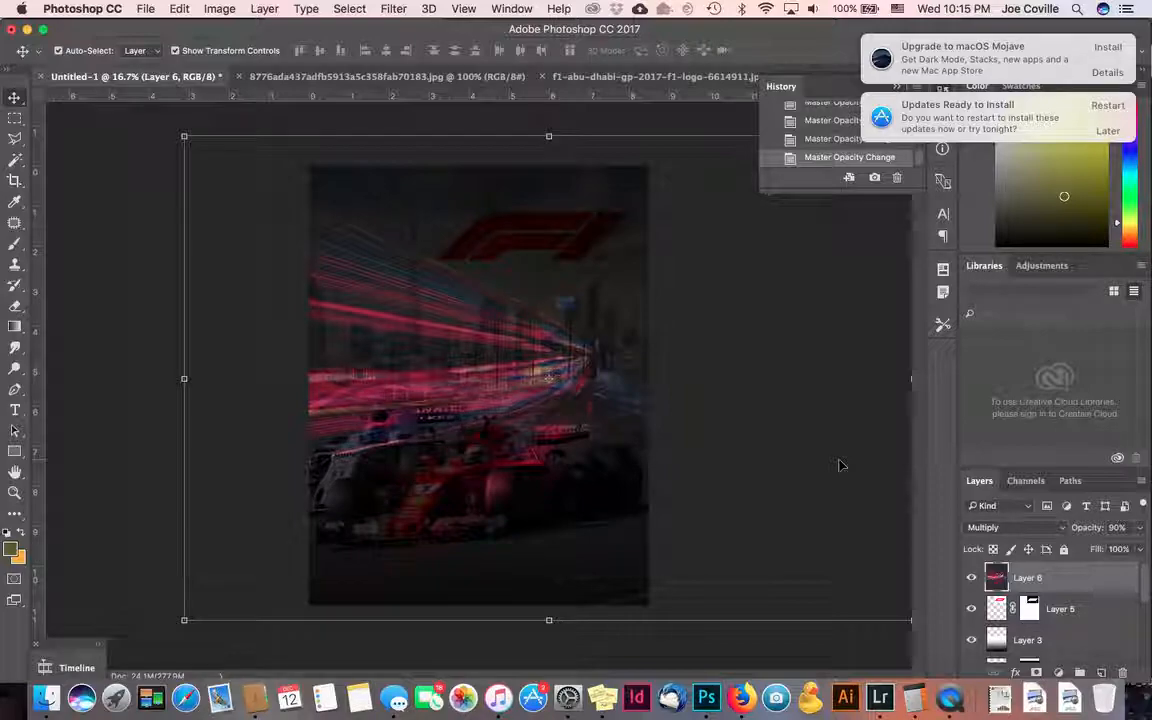
{"action": "key", "text": "0"}
{"action": "key", "text": "8"}
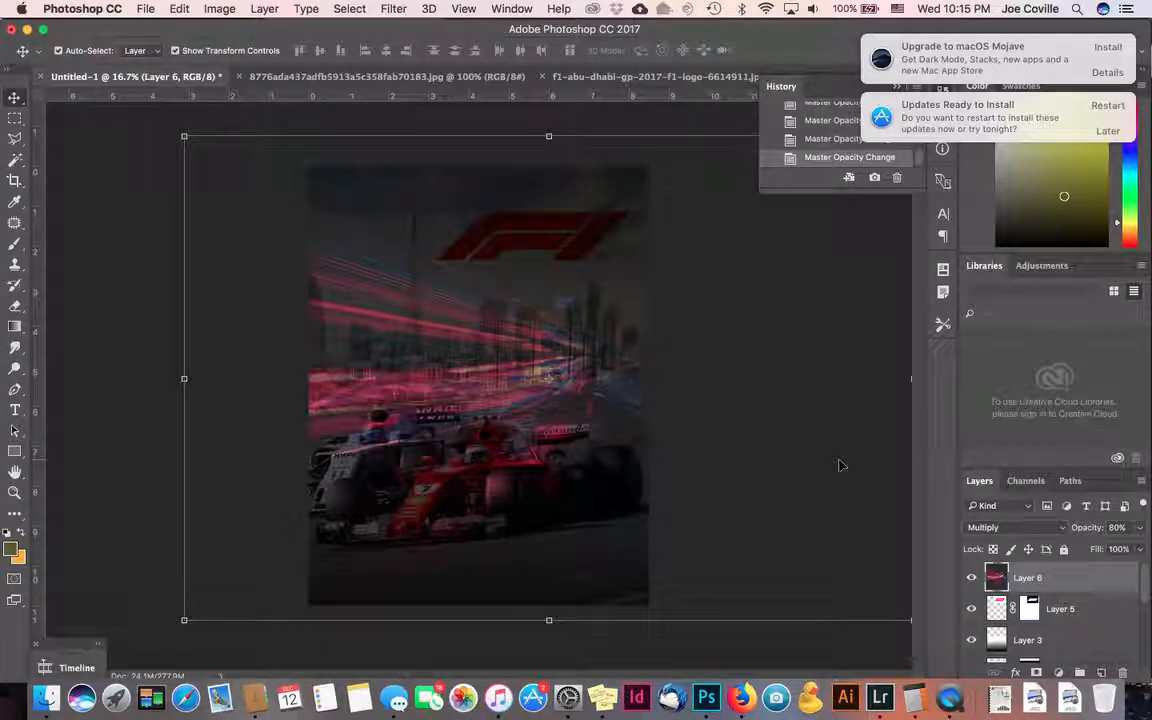
{"action": "key", "text": "9"}
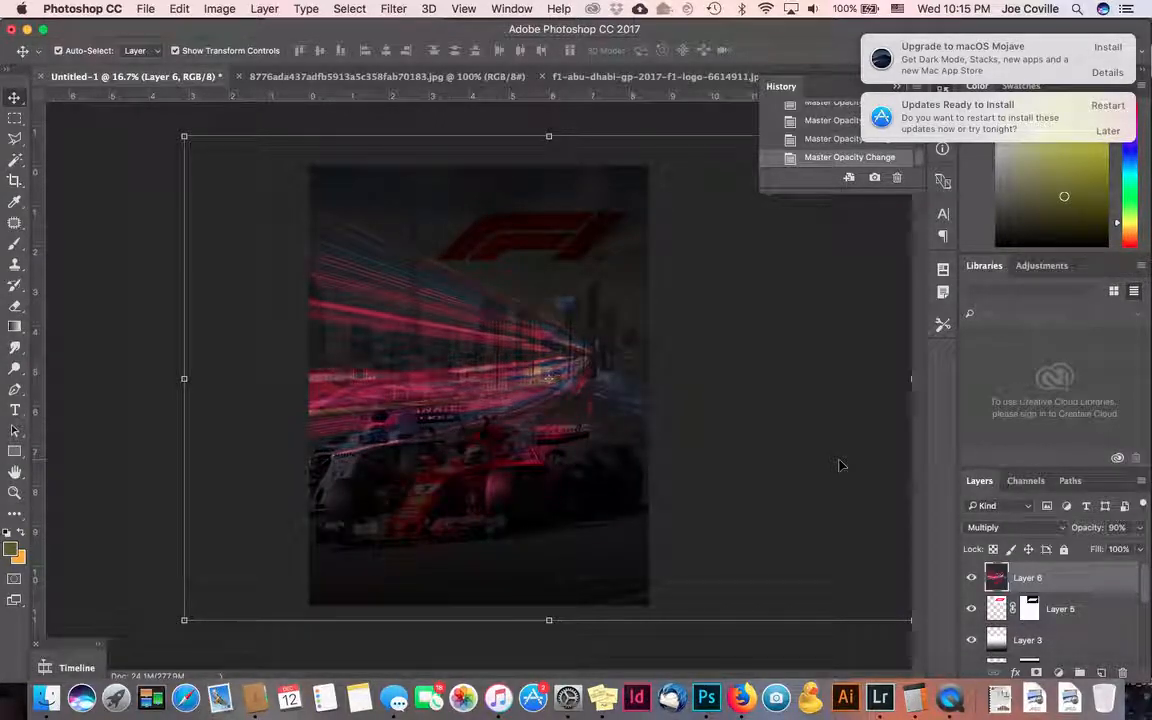
{"action": "key", "text": "0"}
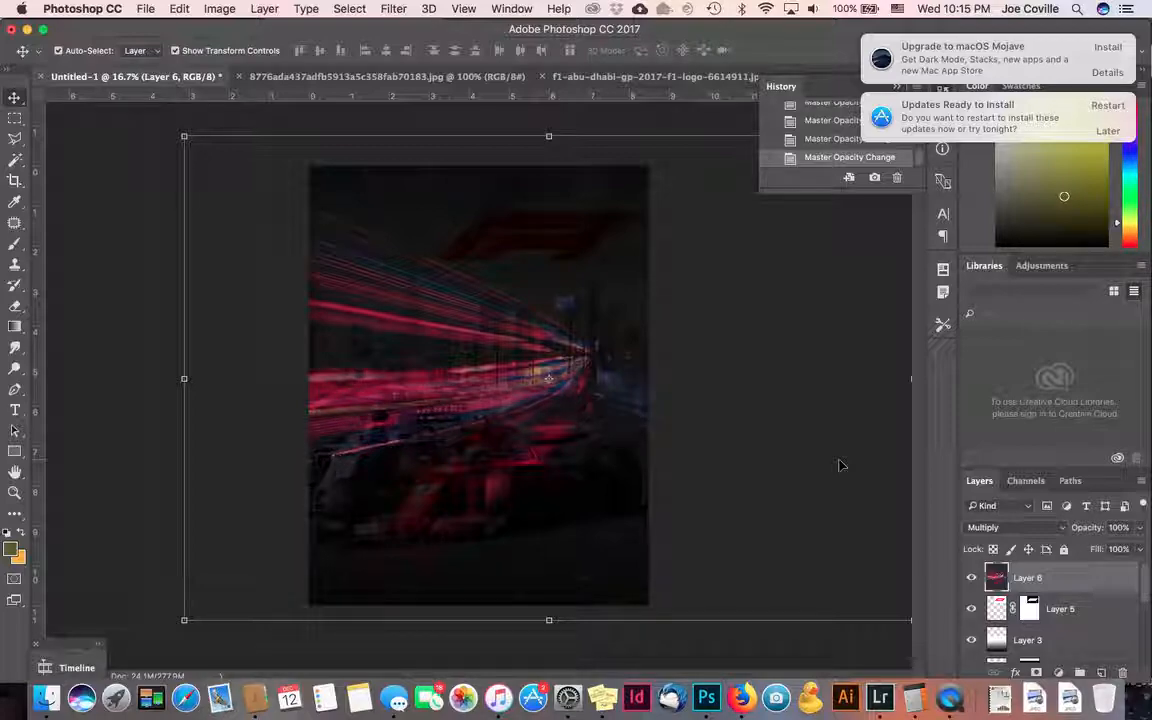
- Fade the light trails down to 40% for comparison, then restore 100% opacity
{"action": "key", "text": "0"}
{"action": "key", "text": "9"}
{"action": "key", "text": "0"}
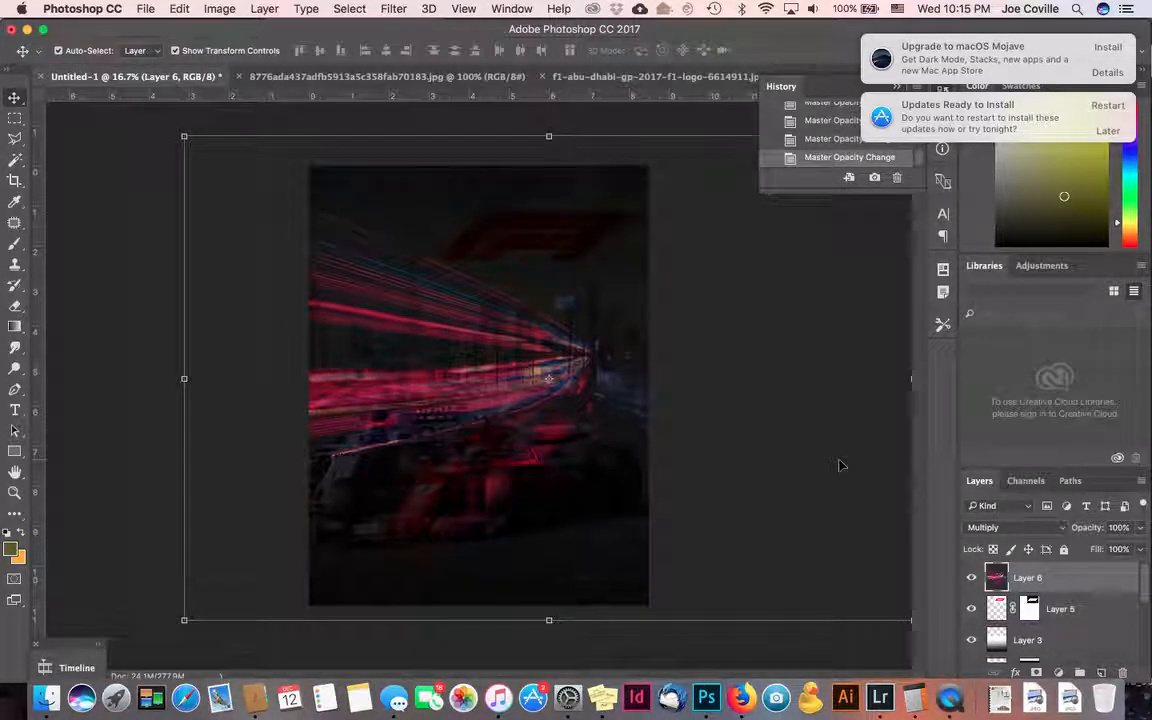
{"action": "key", "text": "8"}
{"action": "key", "text": "7"}
{"action": "key", "text": "6"}
{"action": "key", "text": "5"}
{"action": "key", "text": "4"}
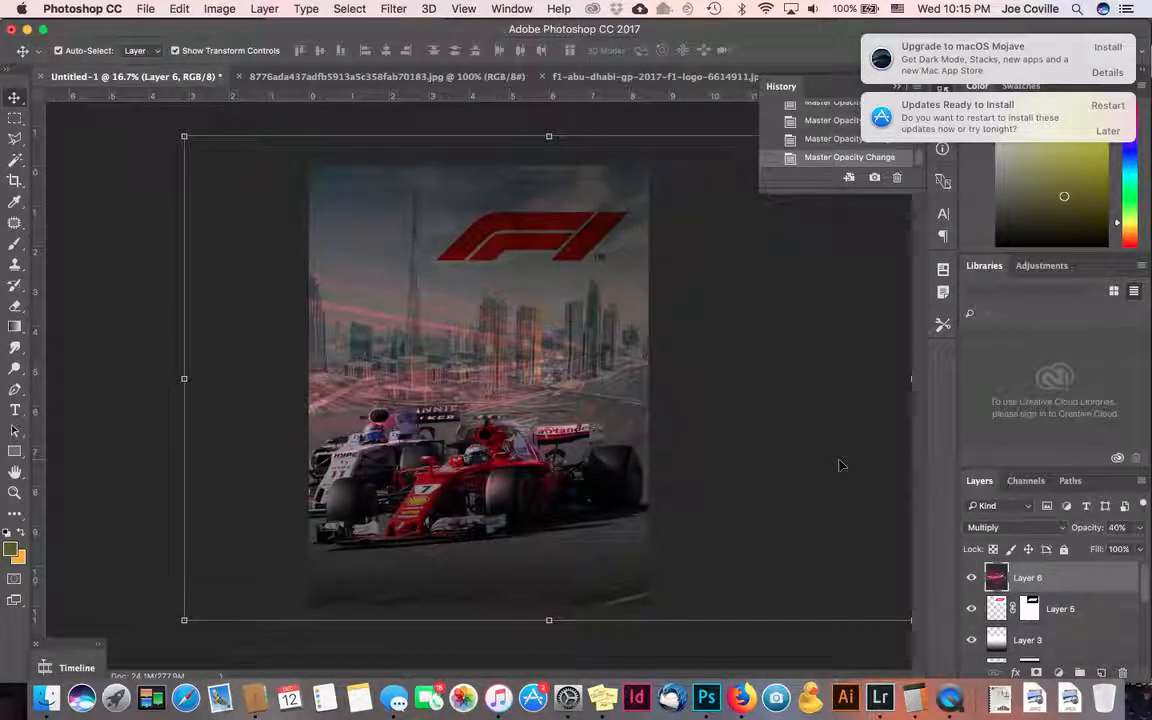
{"action": "key", "text": "0"}
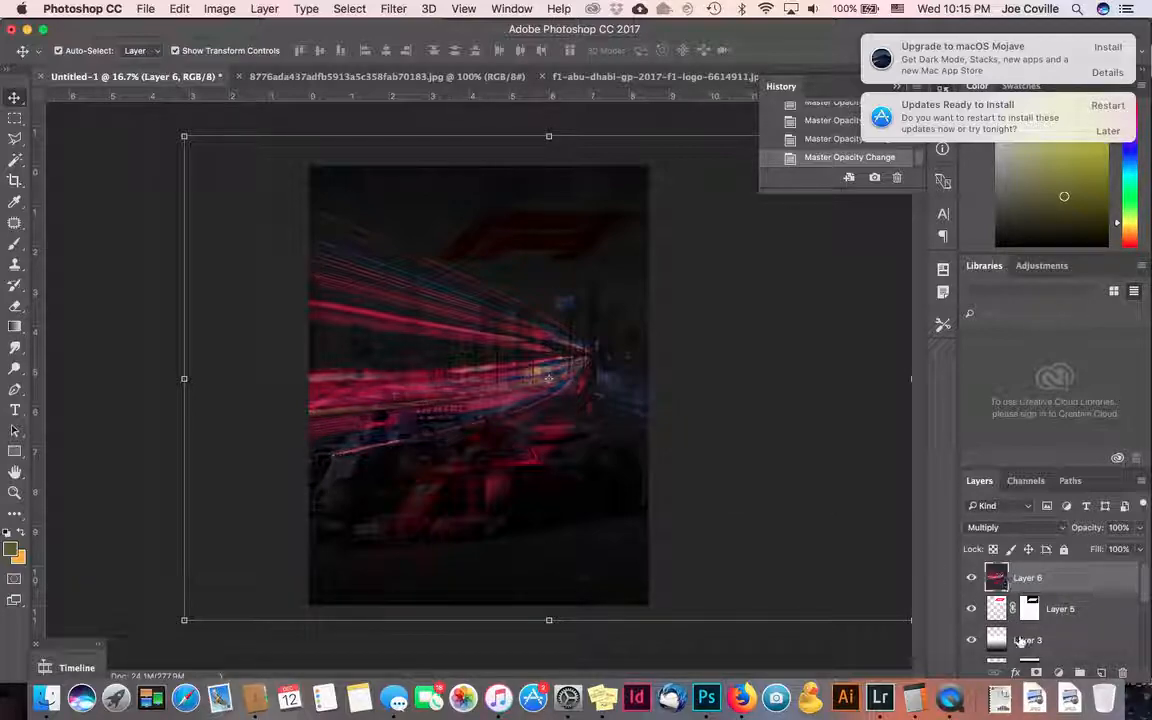
- Add a layer mask to the light-trail layer and try a white-to-black gradient on it
{"action": "left_click", "coordinate": [1037, 674]}
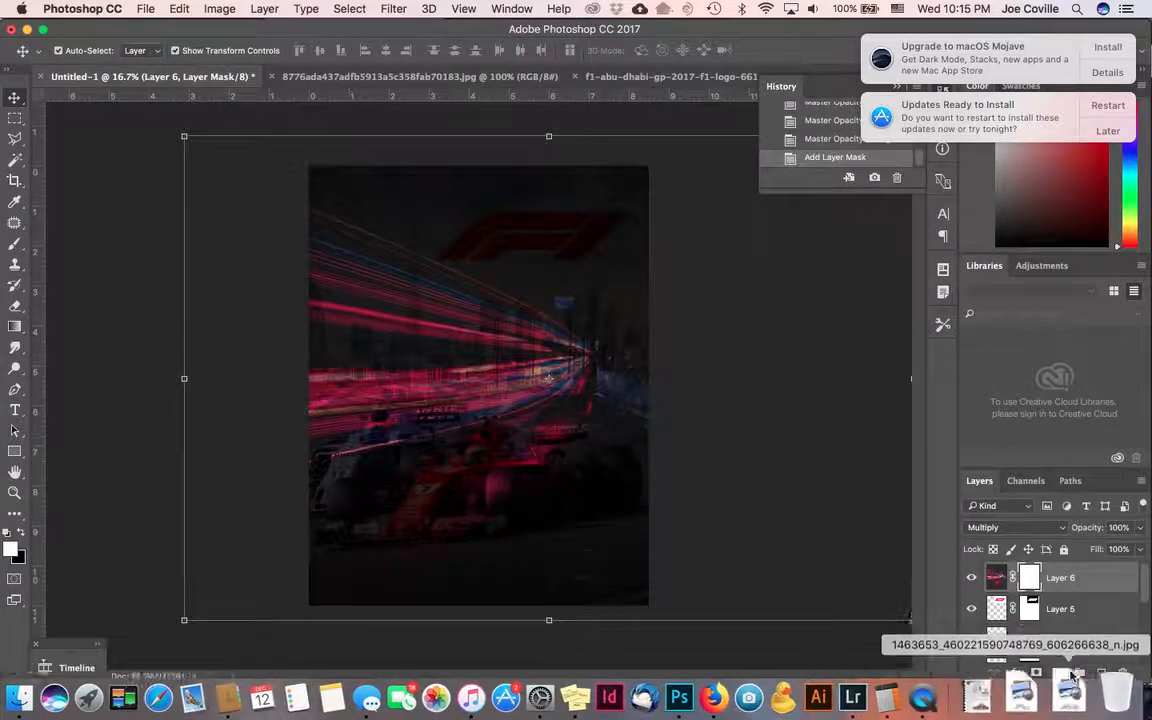
{"action": "left_click", "coordinate": [16, 326]}
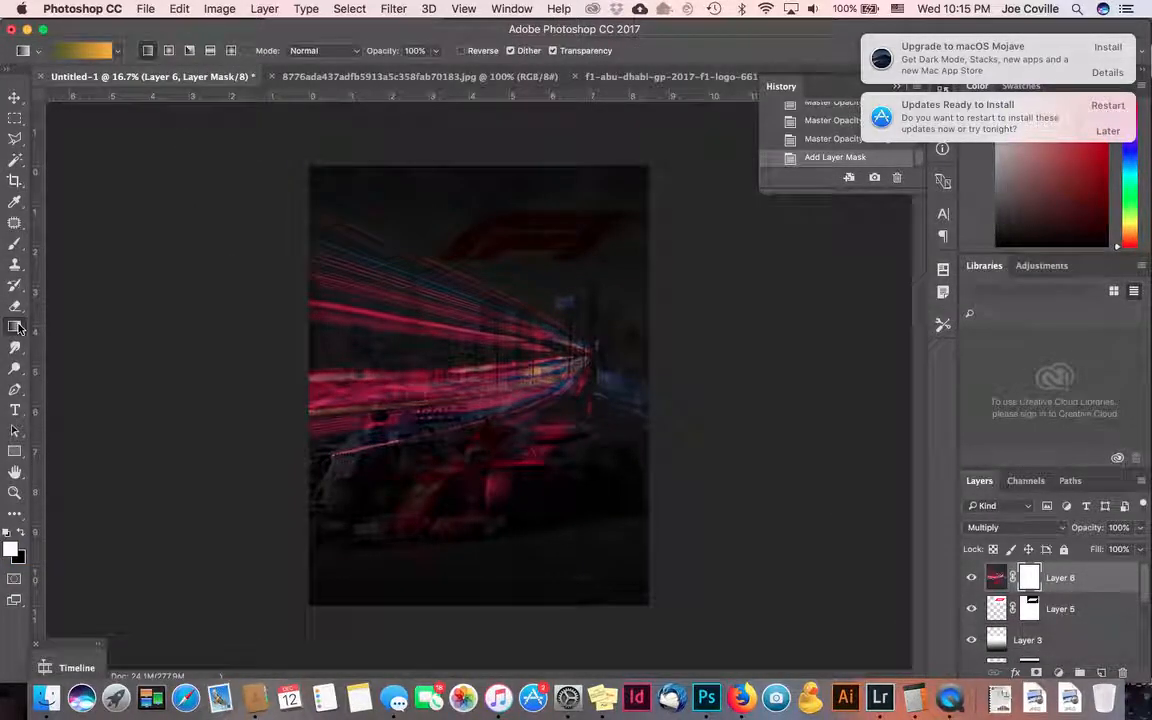
{"action": "left_click", "coordinate": [1031, 583]}
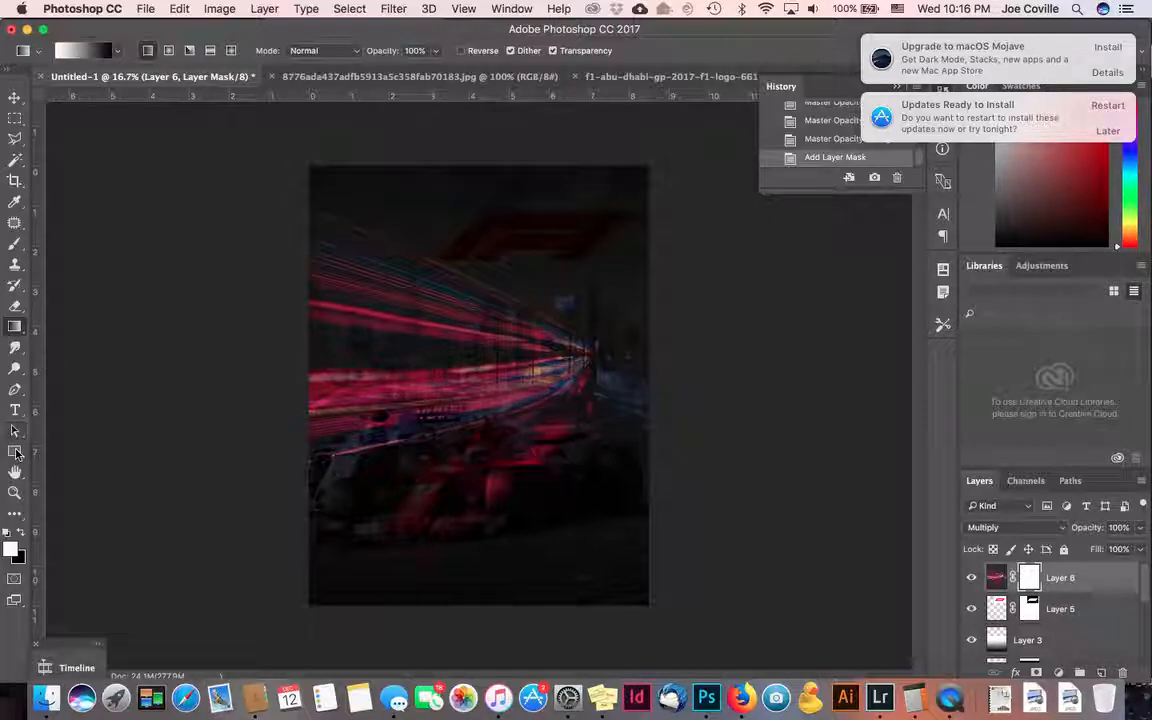
{"action": "left_click_drag", "start_coordinate": [459, 532], "coordinate": [459, 533]}
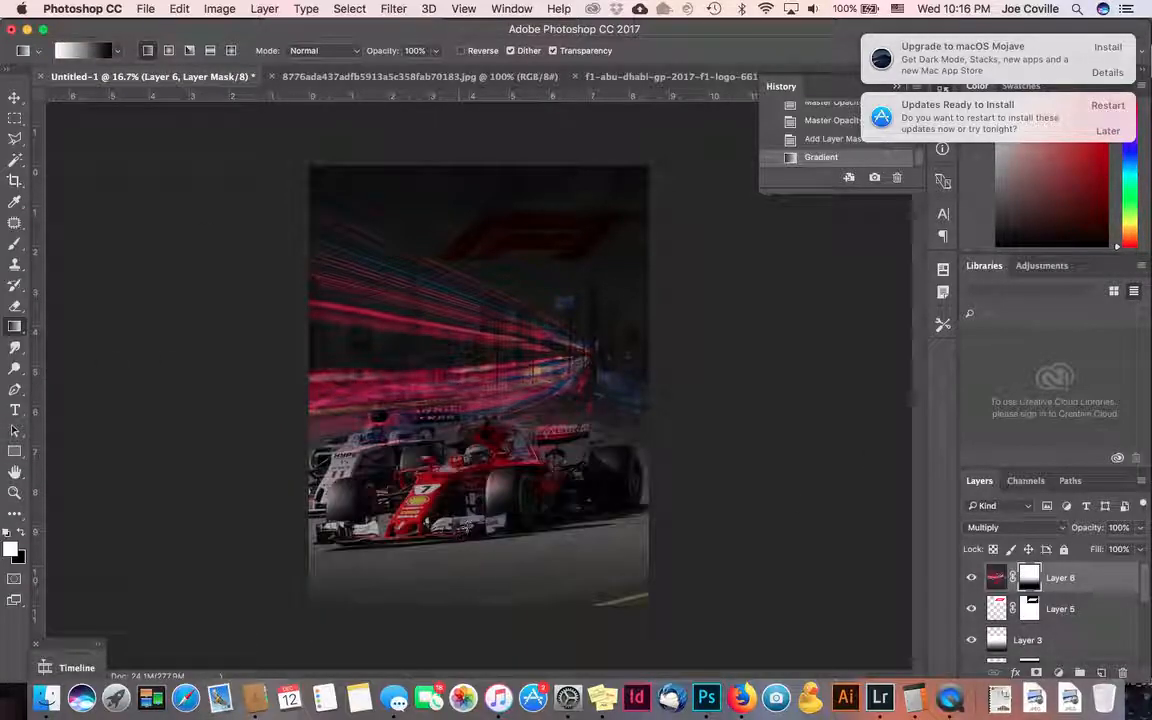
{"action": "key", "text": "super+z"}
{"action": "left_click_drag", "start_coordinate": [464, 358], "coordinate": [481, 538]}
{"action": "key", "text": "super+z"}
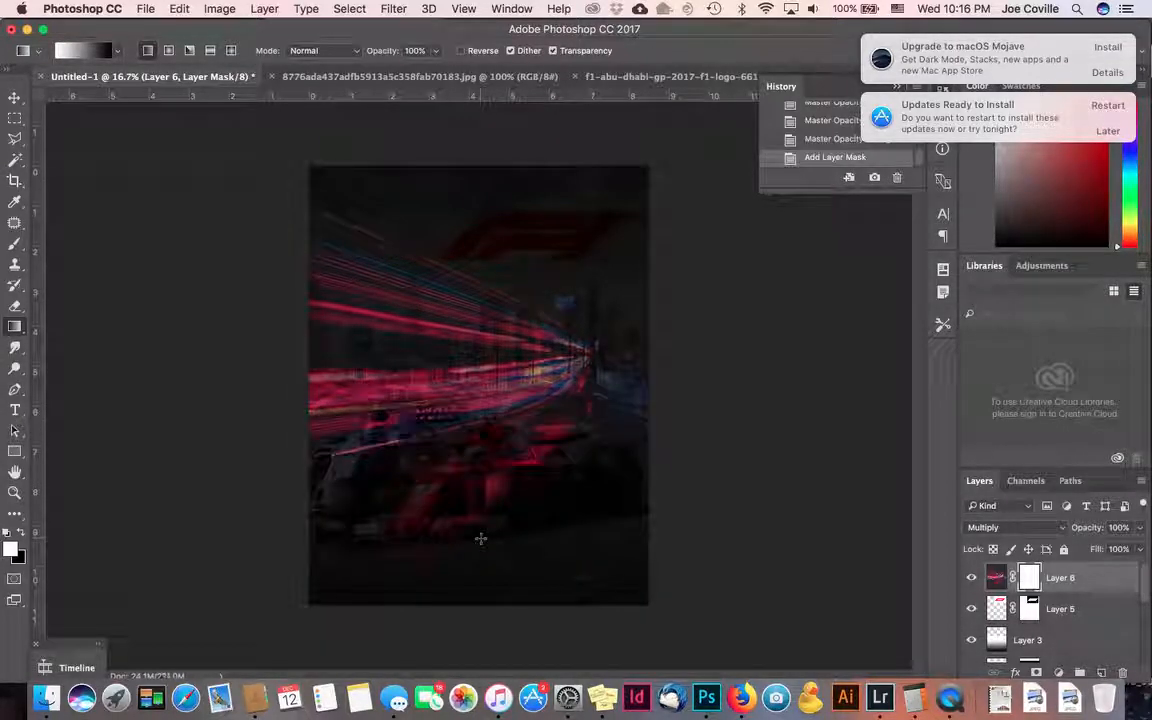
- Paint 30% mask gradients to reveal the cars, then move the layer lower in the stack
{"action": "key", "text": "3"}
{"action": "left_click_drag", "start_coordinate": [435, 345], "coordinate": [483, 545]}
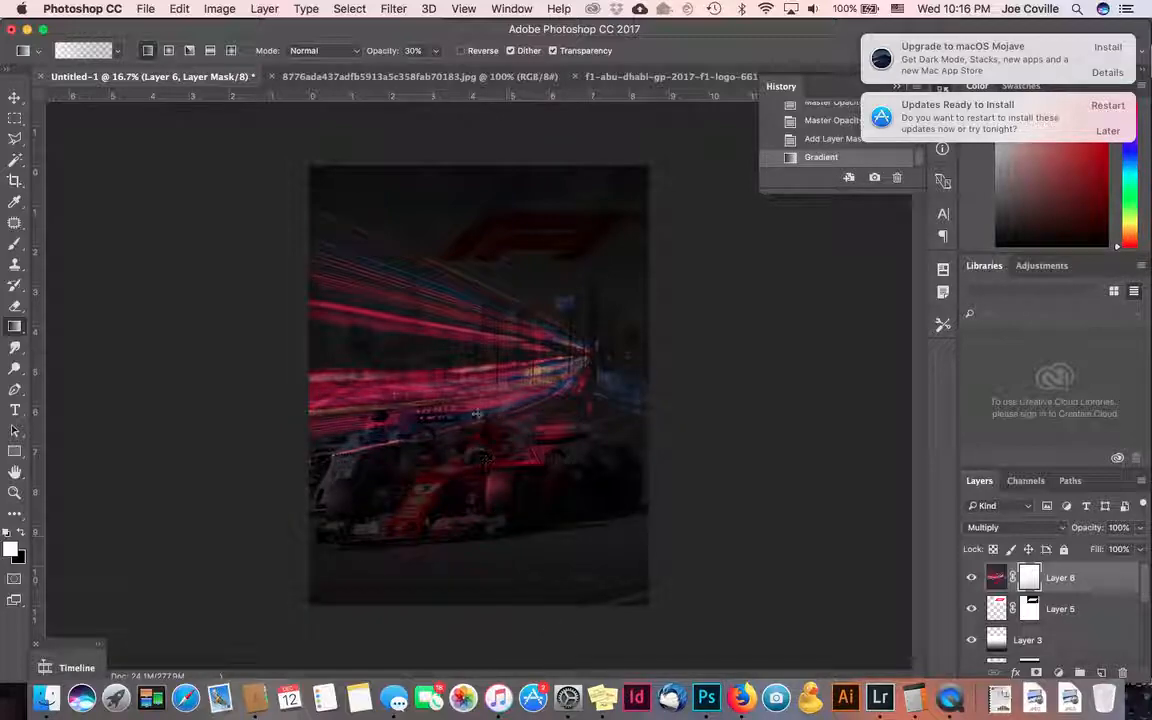
{"action": "left_click_drag", "start_coordinate": [472, 372], "coordinate": [536, 567]}
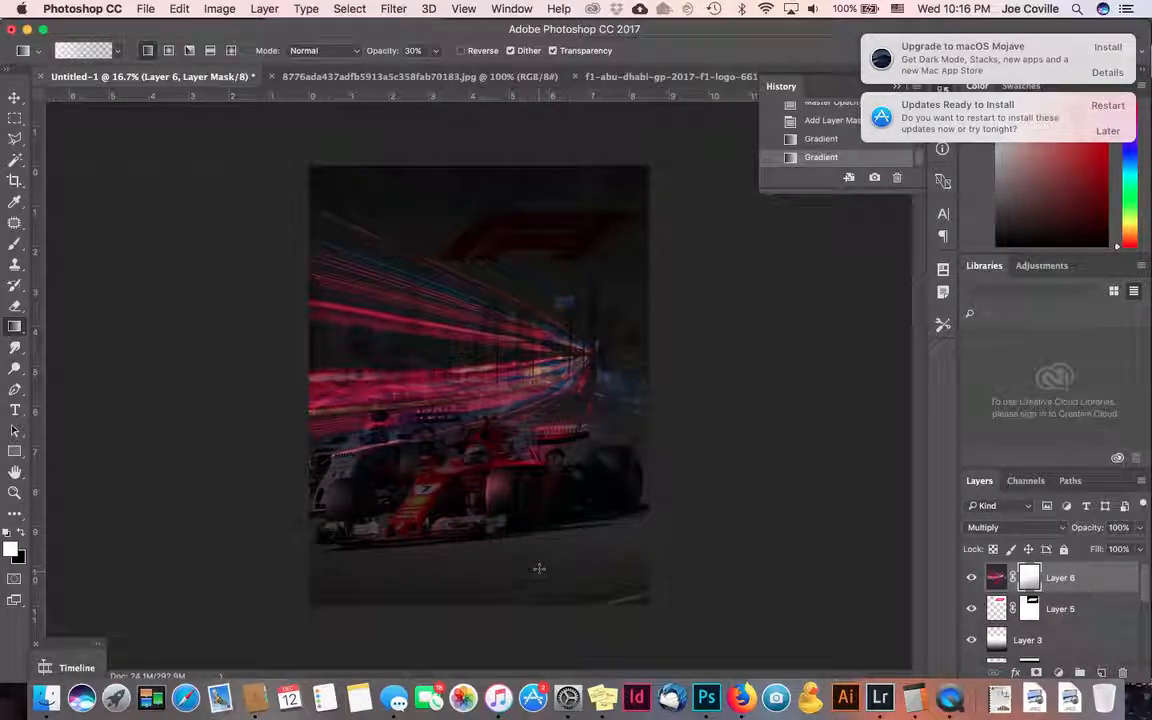
{"action": "key", "text": "super+z"}
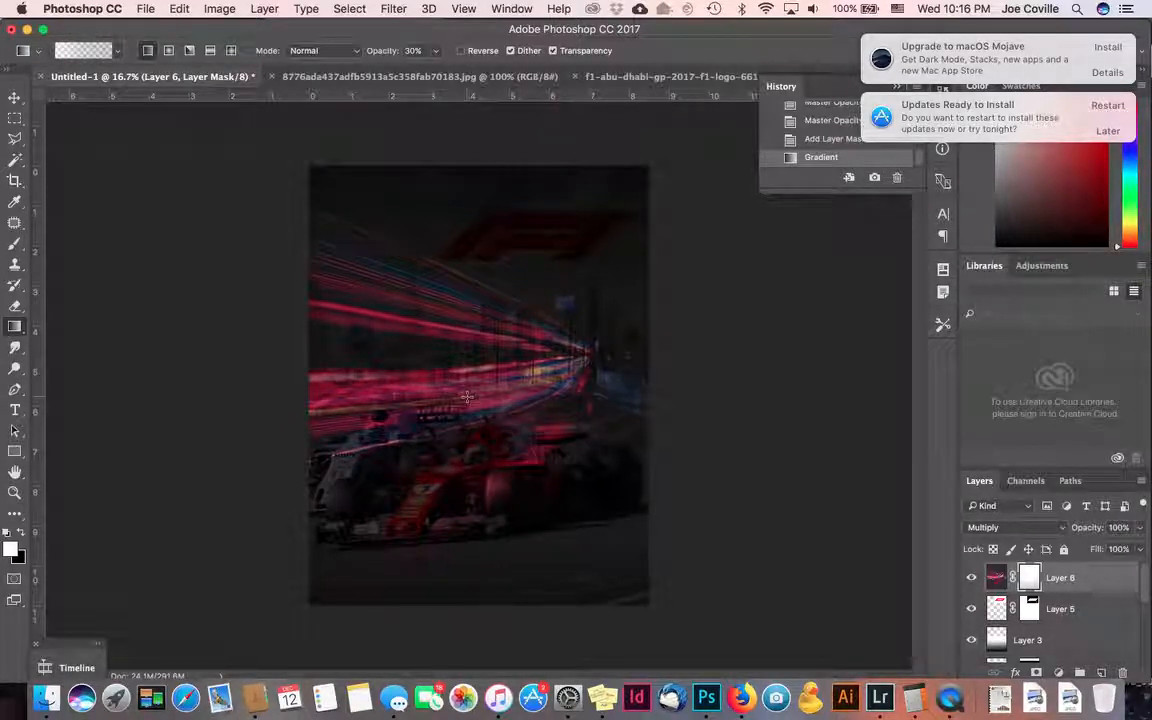
{"action": "key", "text": "super+z"}
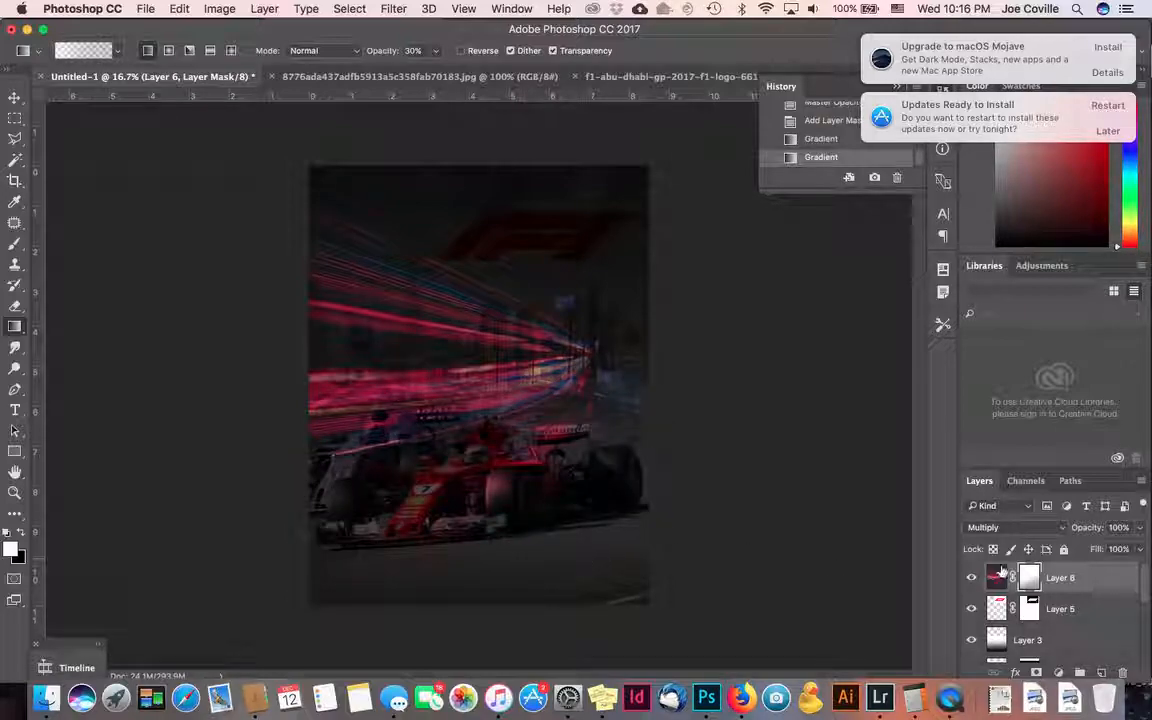
{"action": "left_click_drag", "start_coordinate": [996, 580], "coordinate": [998, 602]}
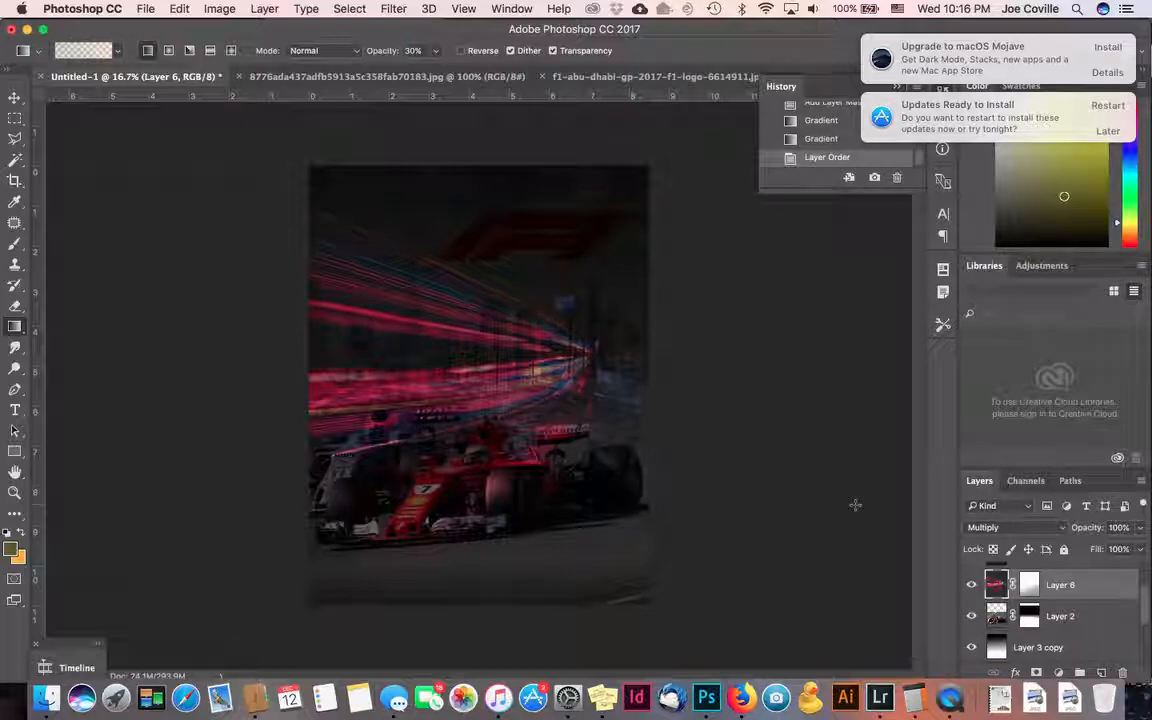
- Select the F1 logo layer and try Lighten and Screen blend modes on it
{"action": "scroll", "coordinate": [1000, 590], "scroll_direction": "up", "scroll_amount": 2}
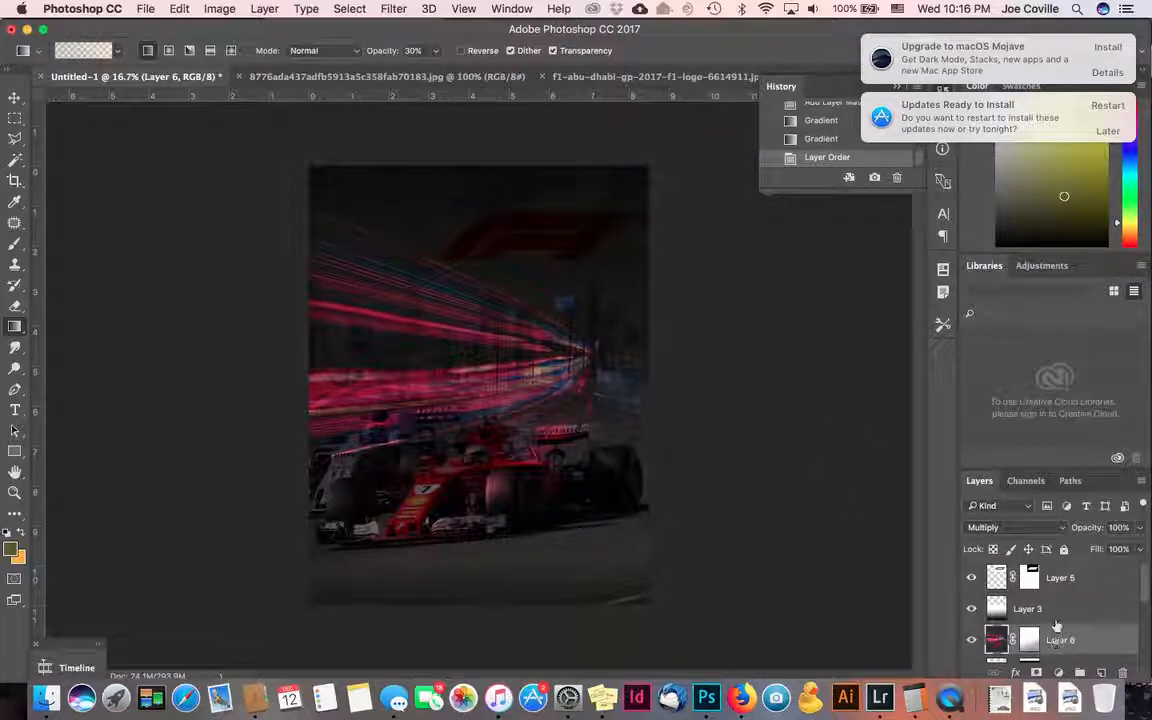
{"action": "left_click", "coordinate": [998, 580]}
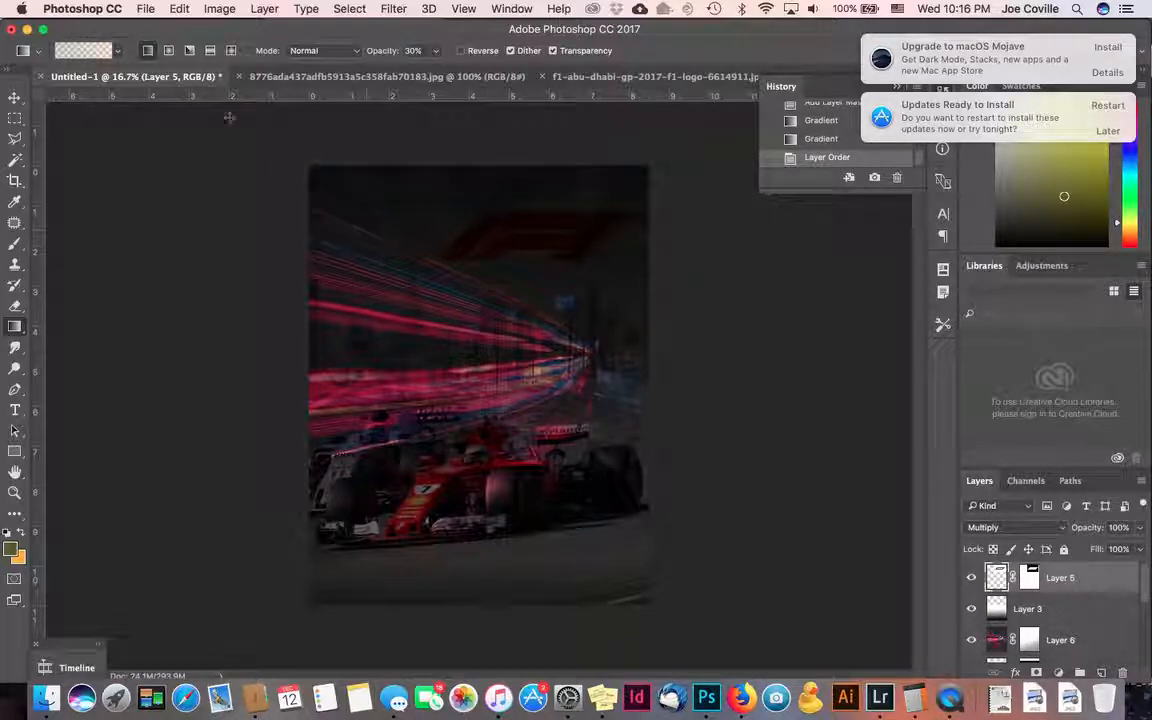
{"action": "left_click", "coordinate": [14, 97]}
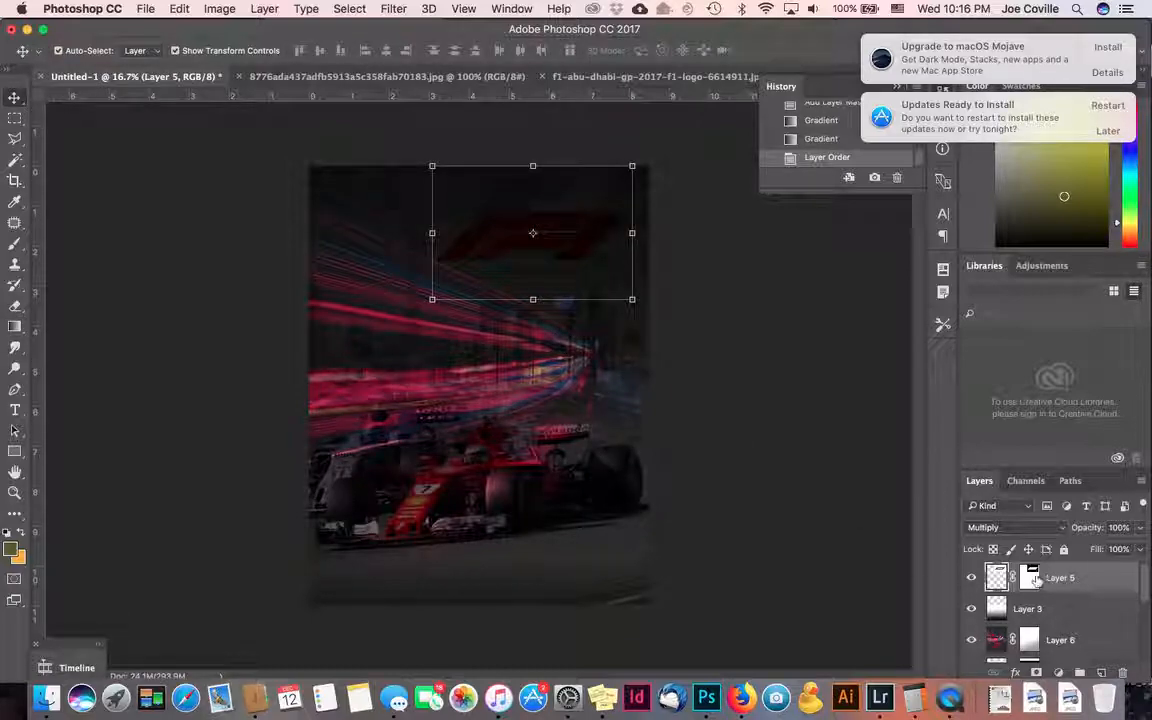
{"action": "scroll", "coordinate": [1006, 587], "scroll_direction": "down", "scroll_amount": 5}
{"action": "scroll", "coordinate": [1004, 590], "scroll_direction": "up", "scroll_amount": 5}
{"action": "left_click", "coordinate": [1000, 527]}
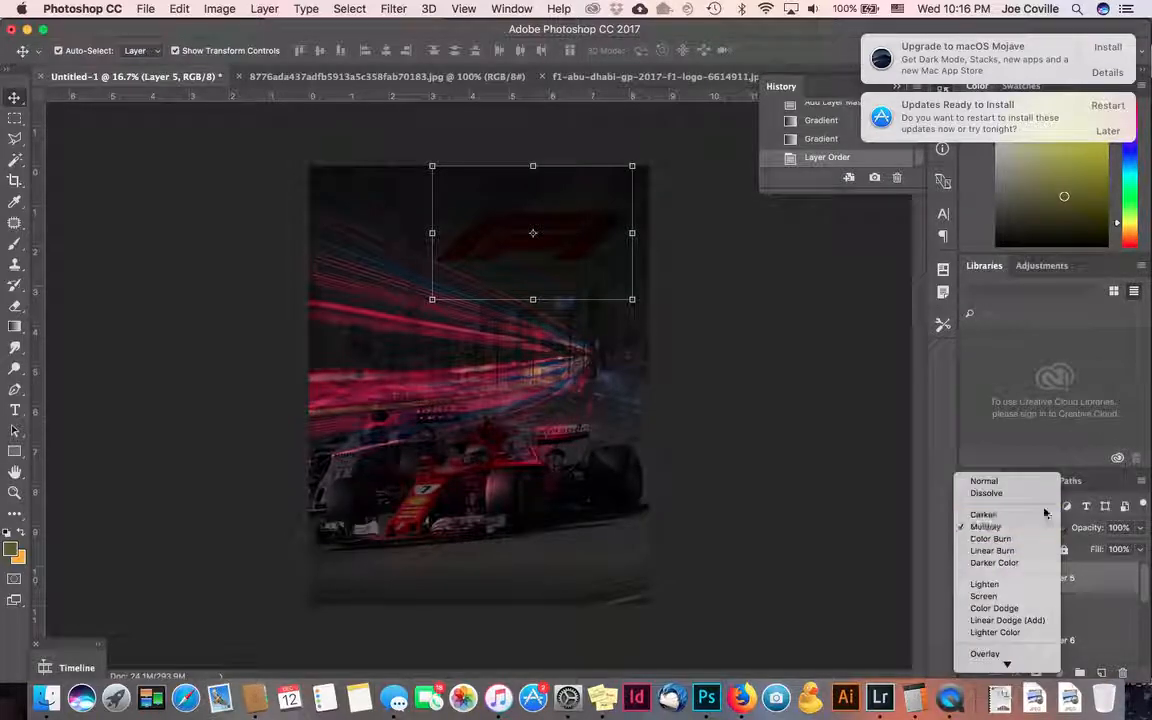
{"action": "left_click", "coordinate": [1038, 584]}
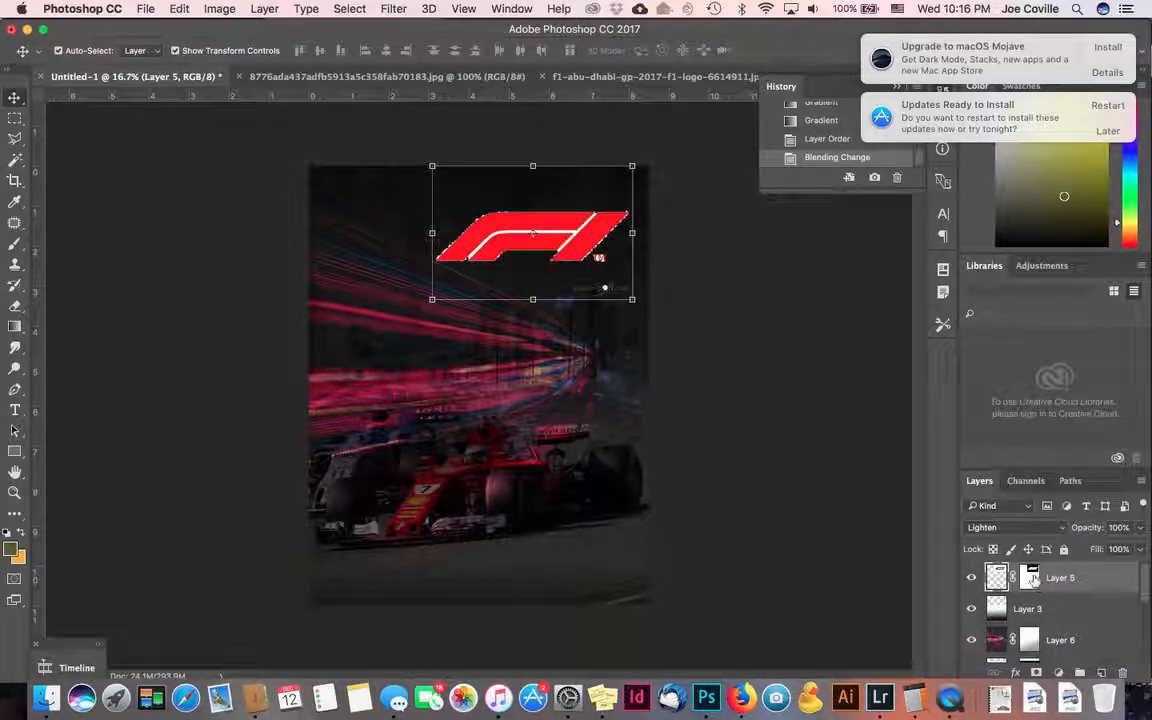
{"action": "left_click", "coordinate": [1018, 530]}
{"action": "left_click", "coordinate": [1020, 543]}
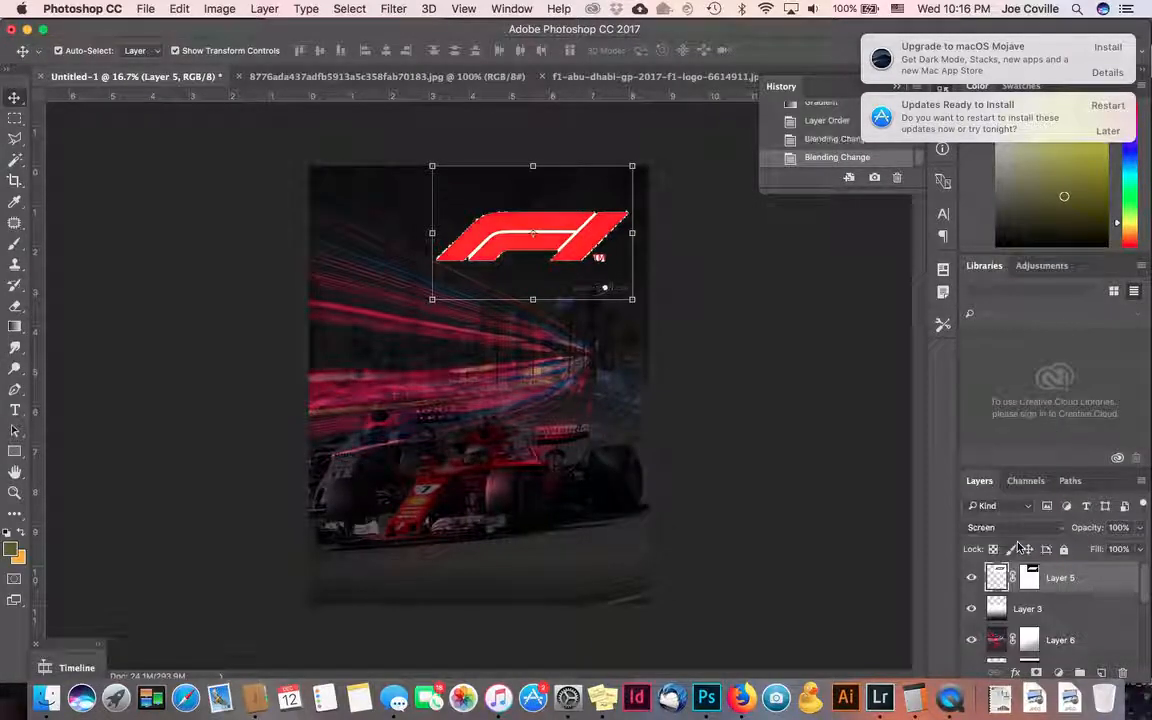
- Try Overlay, reset the logo to Normal, then delete the F1 logo layer
{"action": "left_click", "coordinate": [1010, 527]}
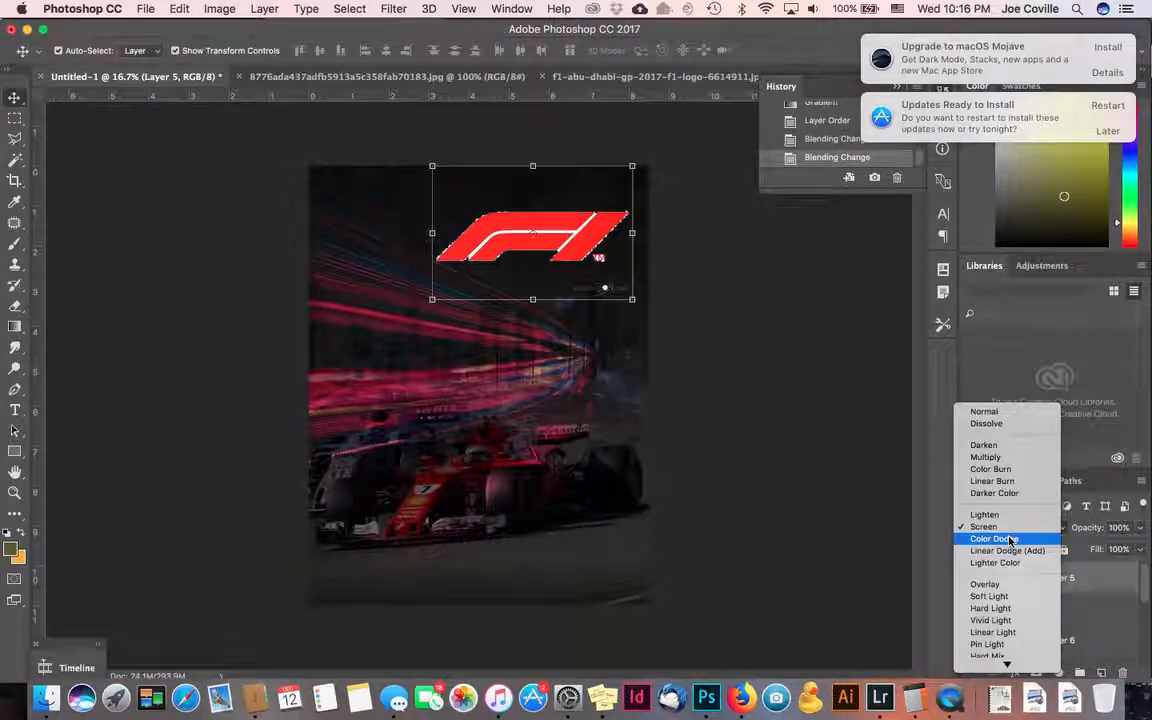
{"action": "left_click", "coordinate": [1003, 584]}
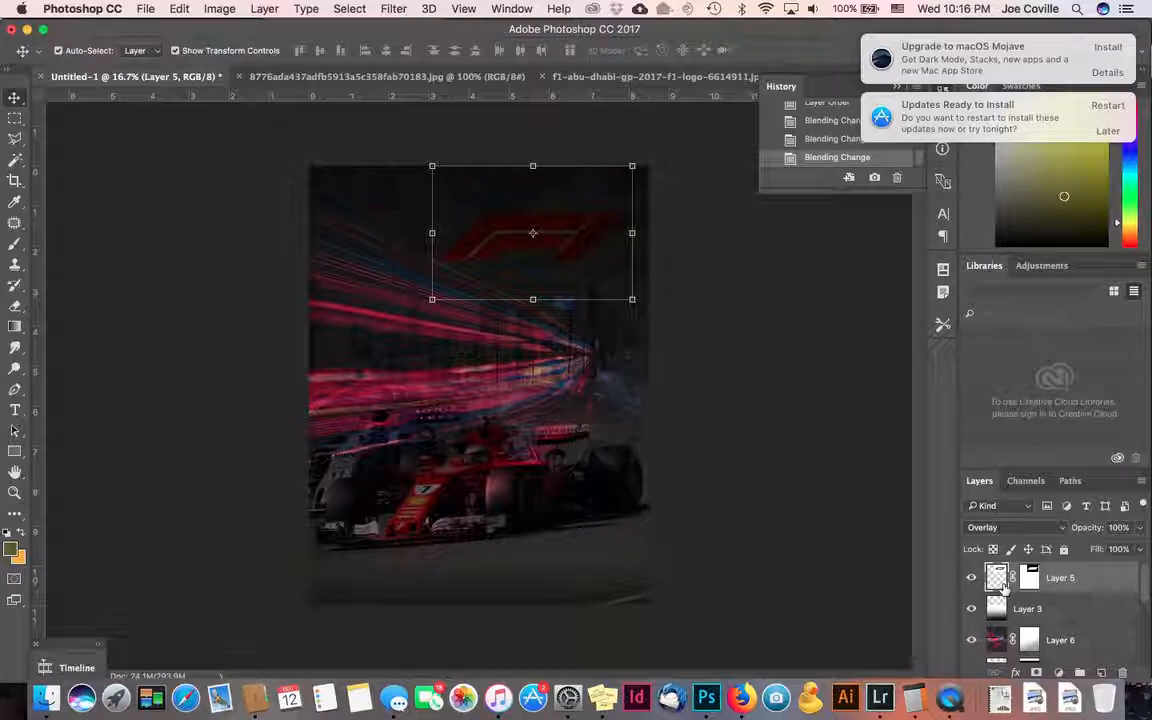
{"action": "left_click", "coordinate": [1003, 527]}
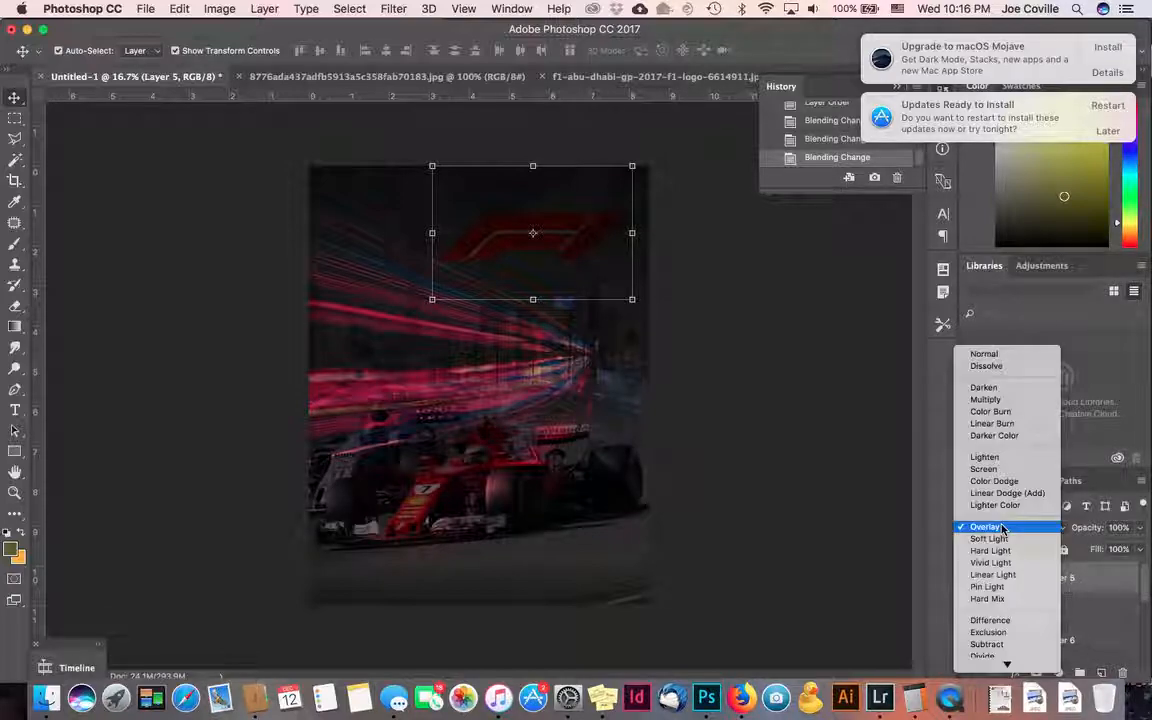
{"action": "left_click", "coordinate": [998, 356]}
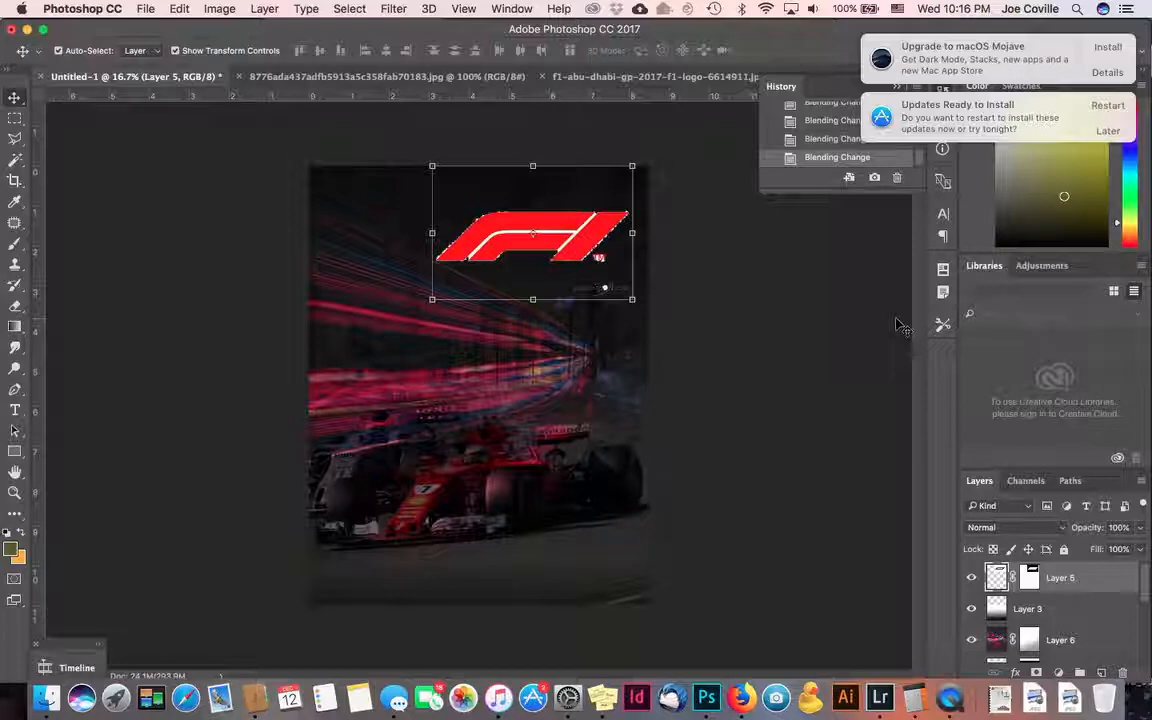
{"action": "key", "text": "Delete"}
{"action": "left_click", "coordinate": [805, 327]}
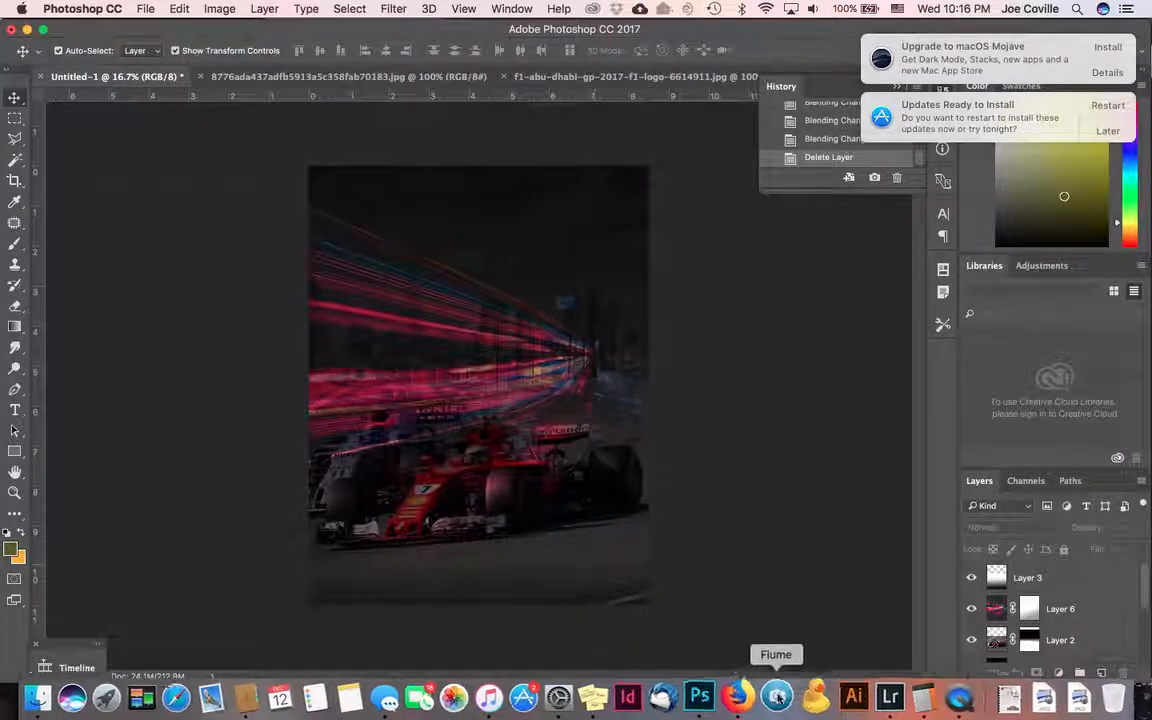
- Search Google for 'f1 logo png' in Firefox
{"action": "left_click", "coordinate": [745, 687]}
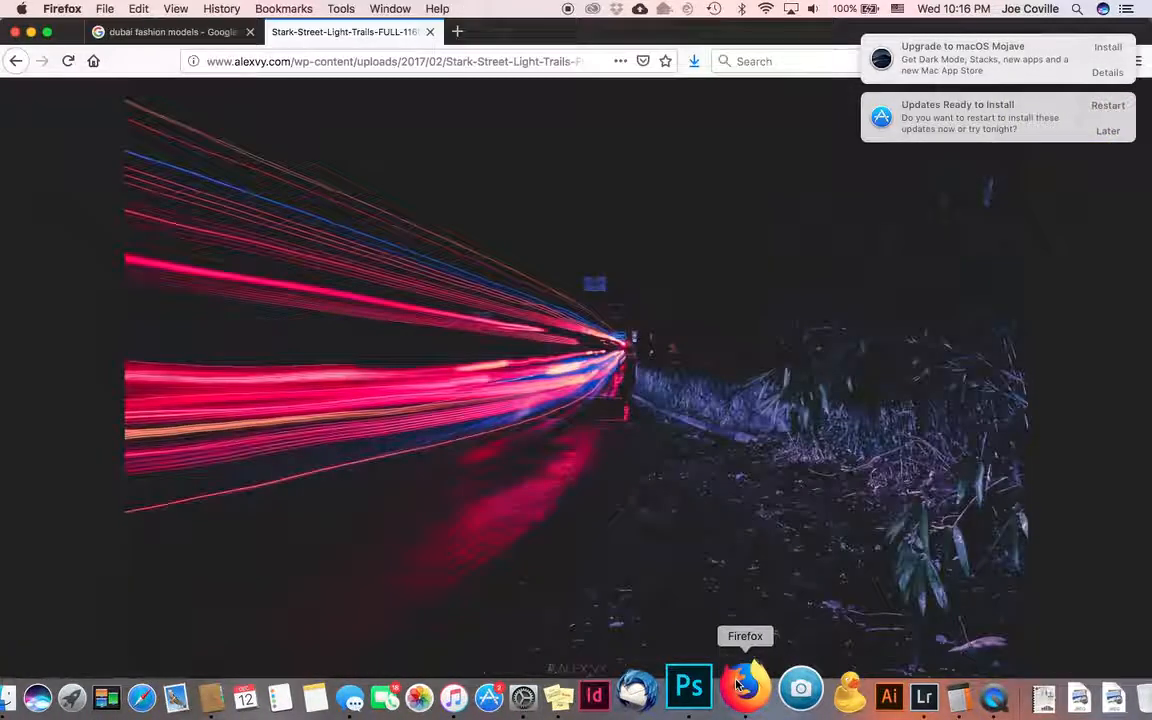
{"action": "left_click", "coordinate": [443, 60]}
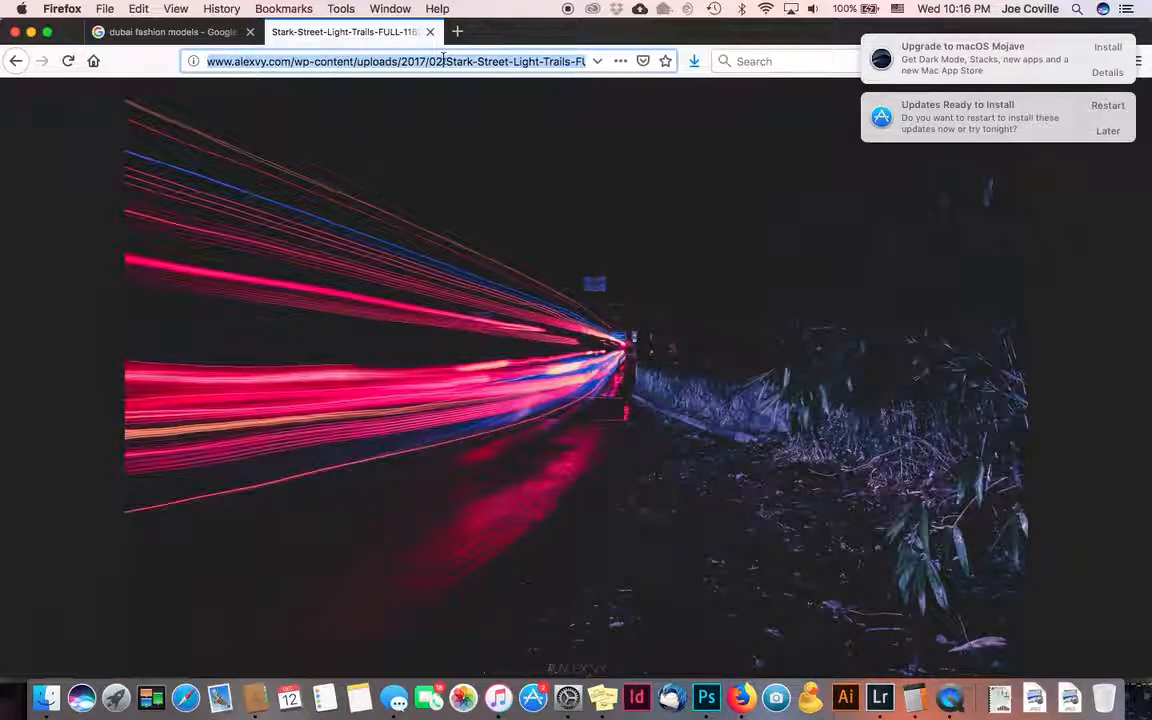
{"action": "type", "text": "f1"}
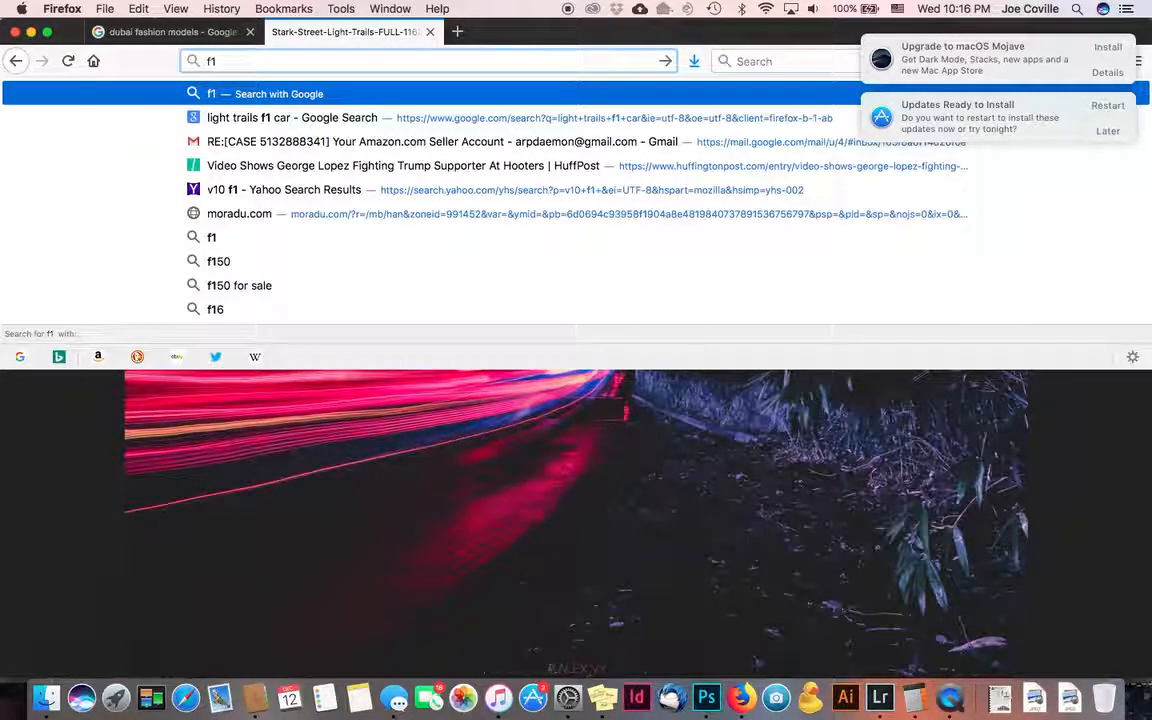
{"action": "type", "text": " logo pnf"}
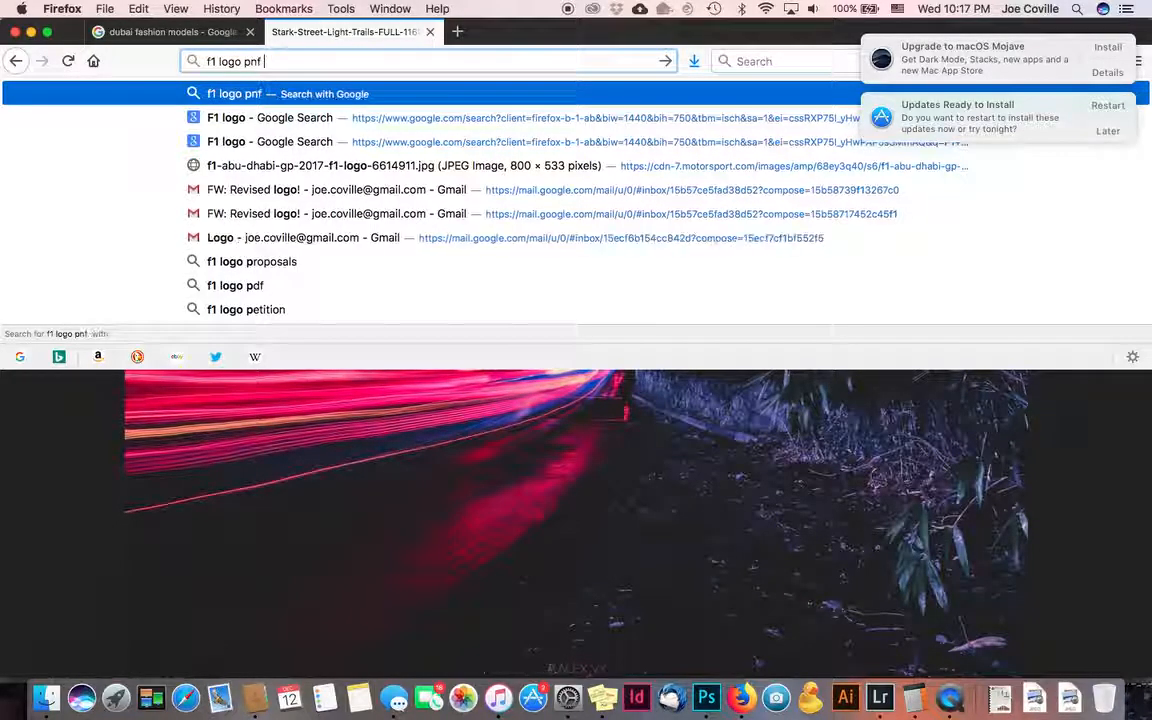
{"action": "key", "text": "BackSpace"}
{"action": "key", "text": "BackSpace"}
{"action": "type", "text": "google.com/search?q=f1+"}
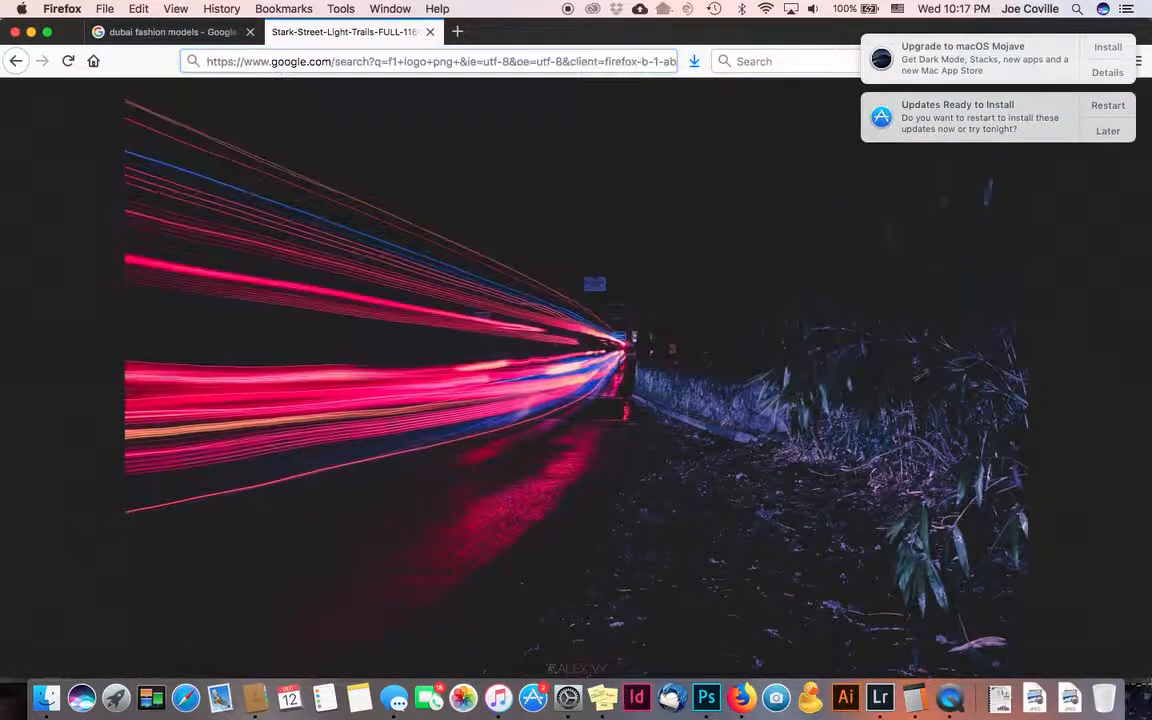
{"action": "key", "text": "Return"}
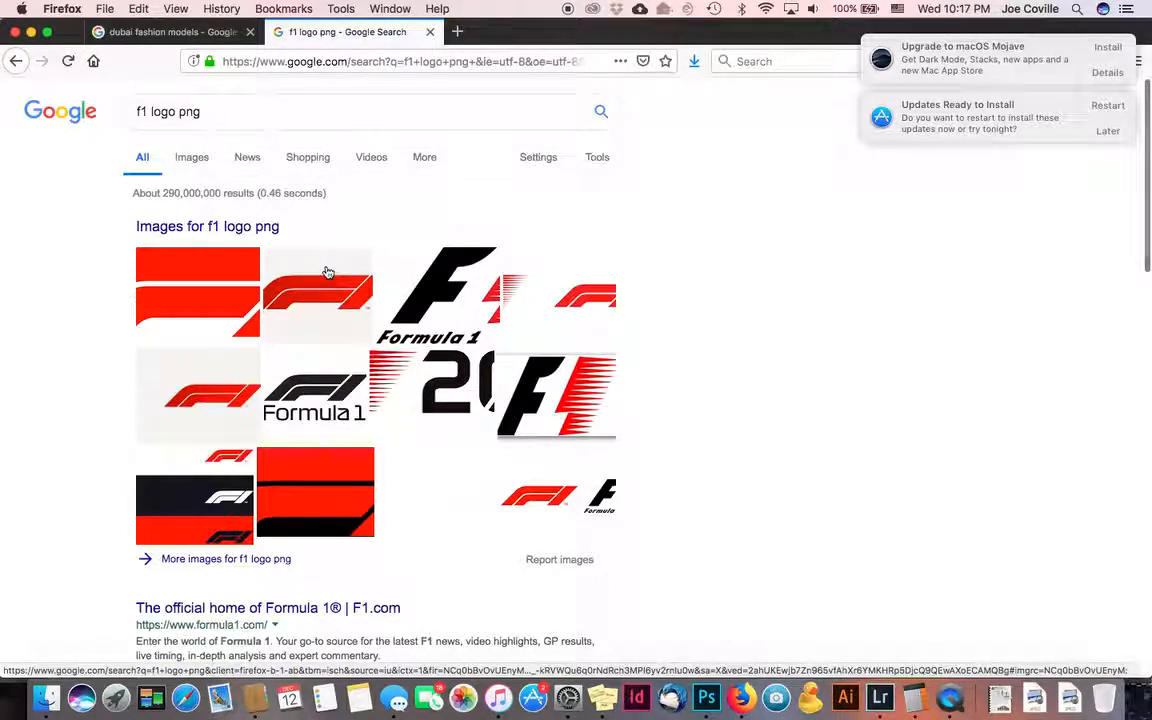
- Open the first result's full-size F1 logo image and copy it
{"action": "left_click", "coordinate": [207, 291]}
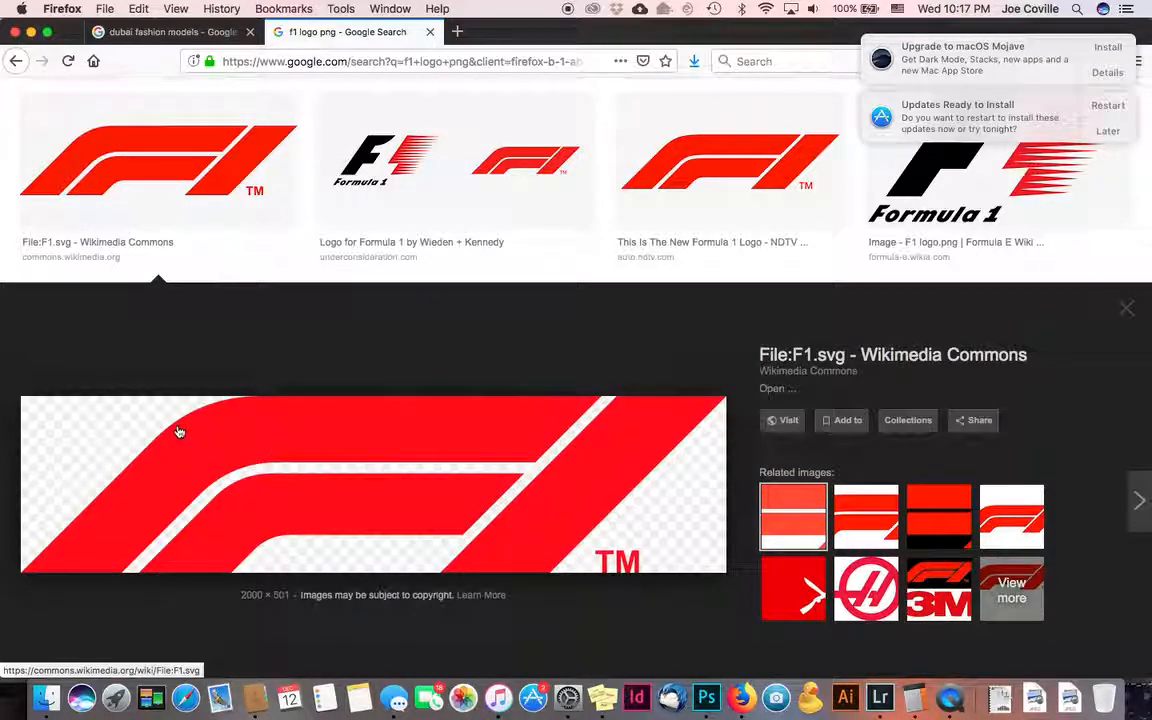
{"action": "right_click", "coordinate": [116, 452]}
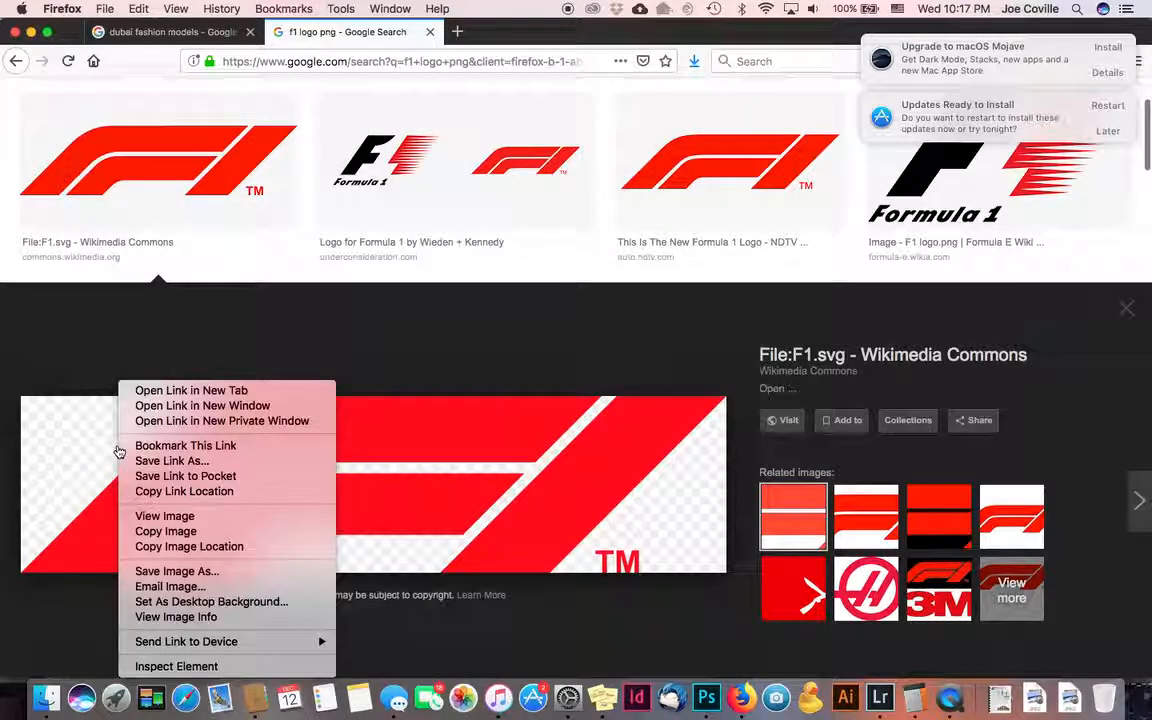
{"action": "left_click", "coordinate": [214, 518]}
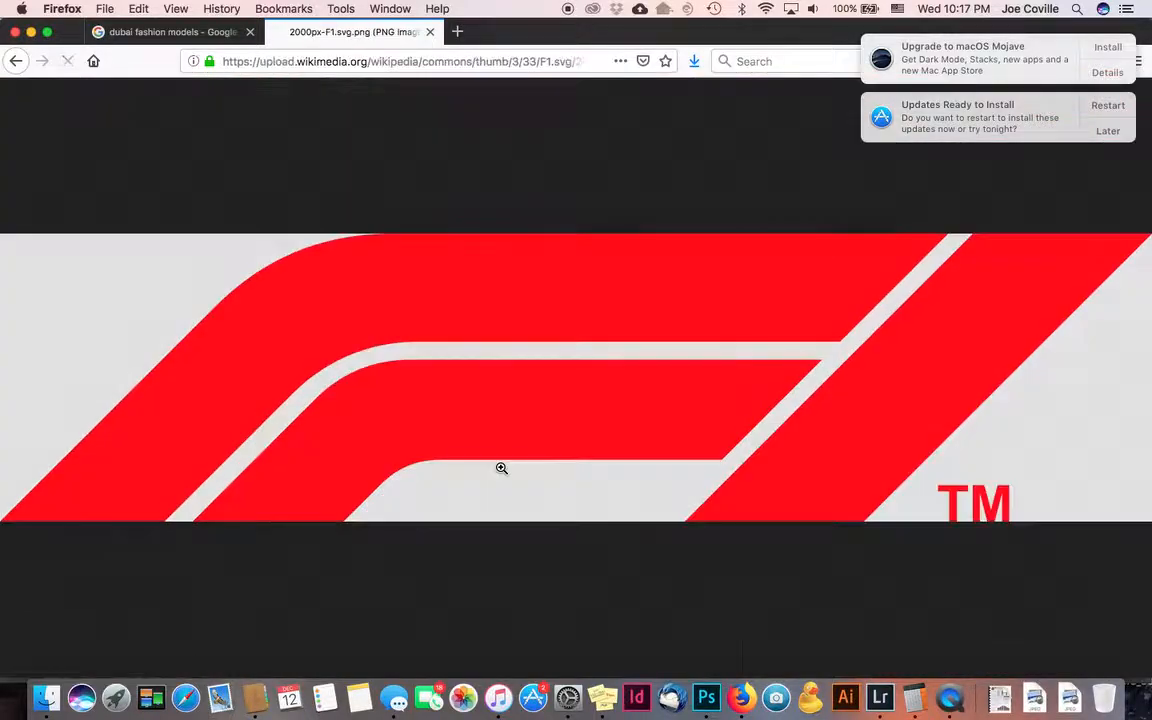
{"action": "right_click", "coordinate": [317, 343]}
{"action": "left_click", "coordinate": [330, 352]}
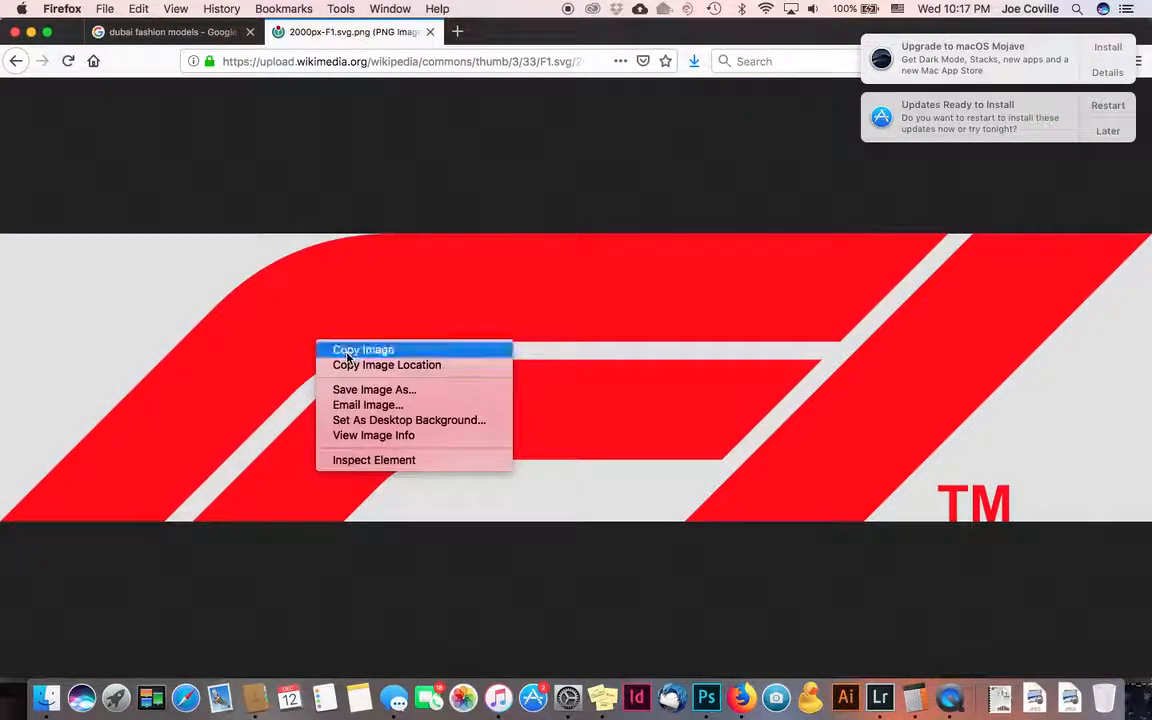
{"action": "left_click", "coordinate": [705, 690]}
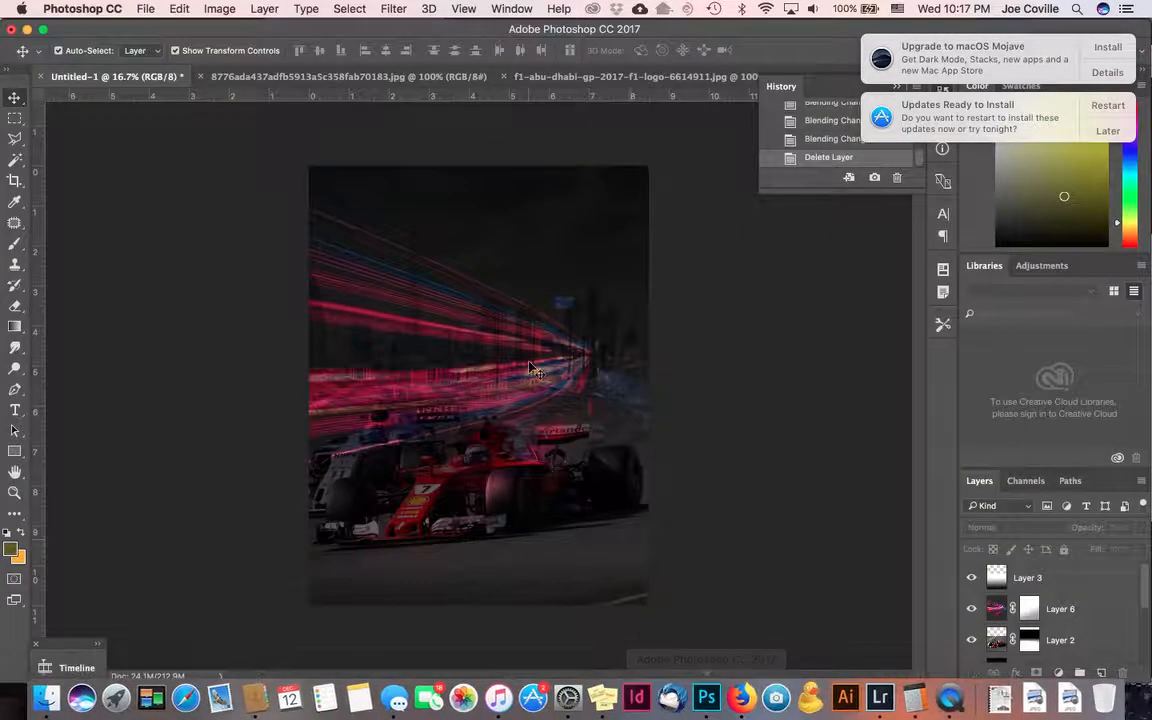
- Paste the F1 logo as Layer 7, place it at the top and scale it to about 70.5%
{"action": "key", "text": "super+v"}
{"action": "left_click_drag", "start_coordinate": [540, 395], "coordinate": [576, 282]}
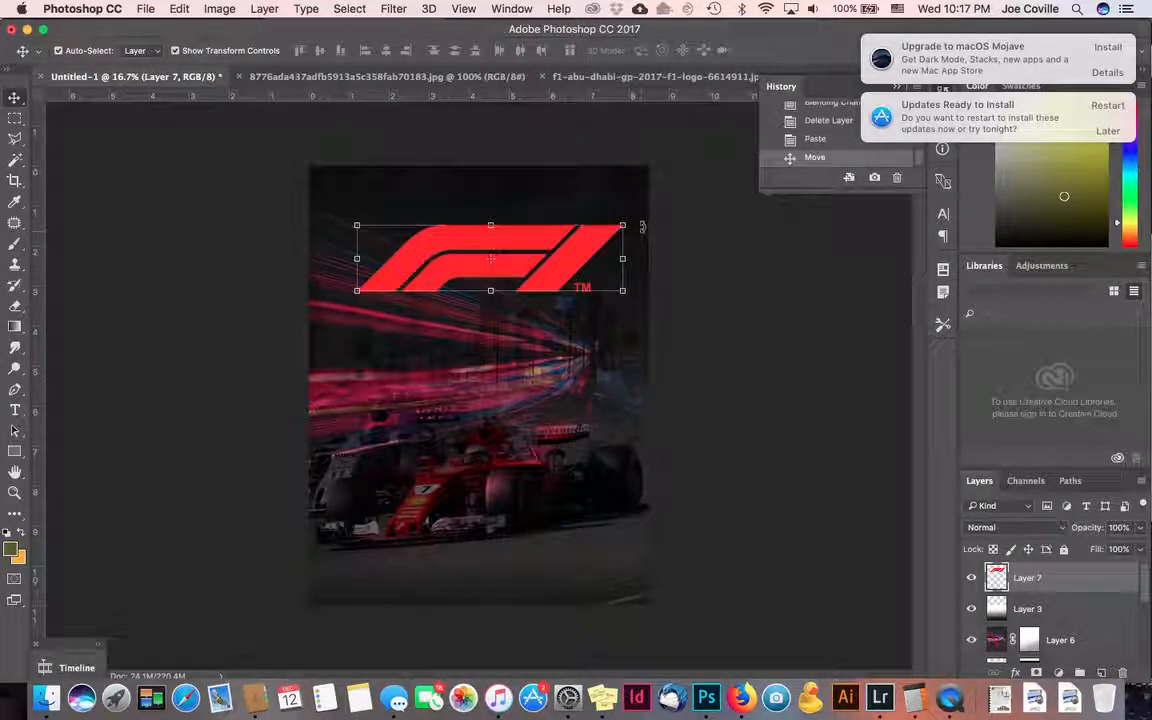
{"action": "left_click_drag", "start_coordinate": [623, 227], "coordinate": [597, 258]}
{"action": "key", "text": "Return"}
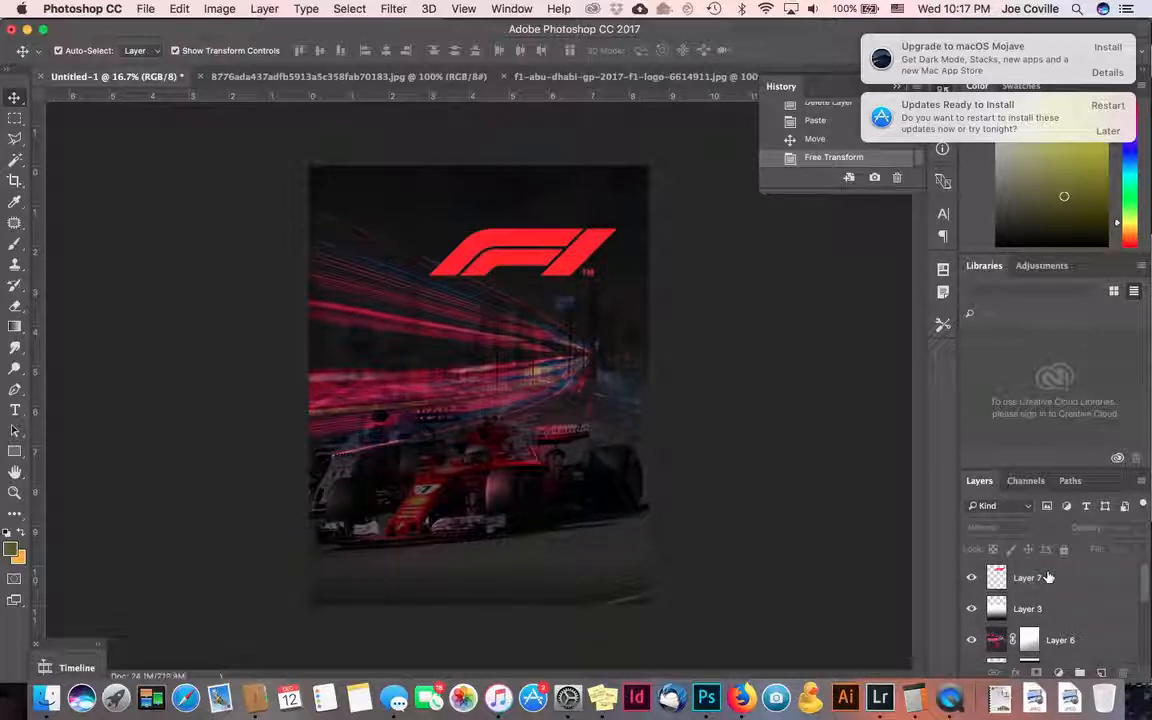
{"action": "left_click", "coordinate": [1045, 578]}
{"action": "left_click", "coordinate": [1045, 638]}
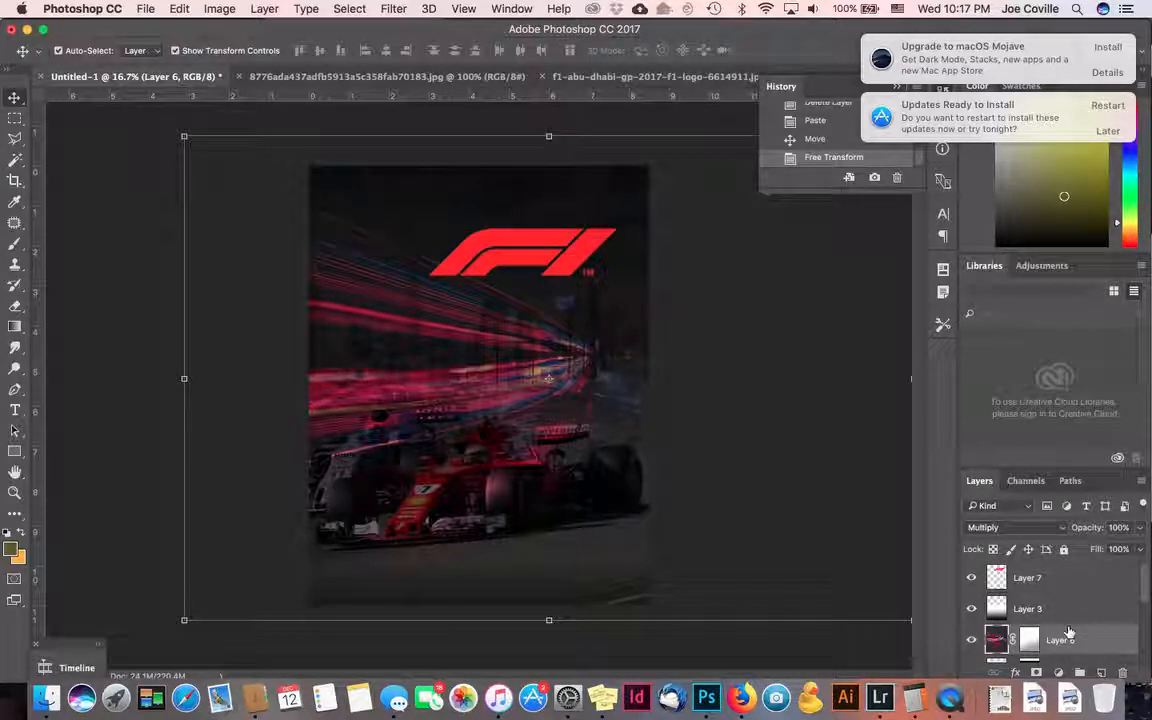
- Add a Brightness/Contrast adjustment layer with Brightness 40 and Contrast 39
{"action": "left_click", "coordinate": [1068, 580]}
{"action": "left_click", "coordinate": [1058, 672]}
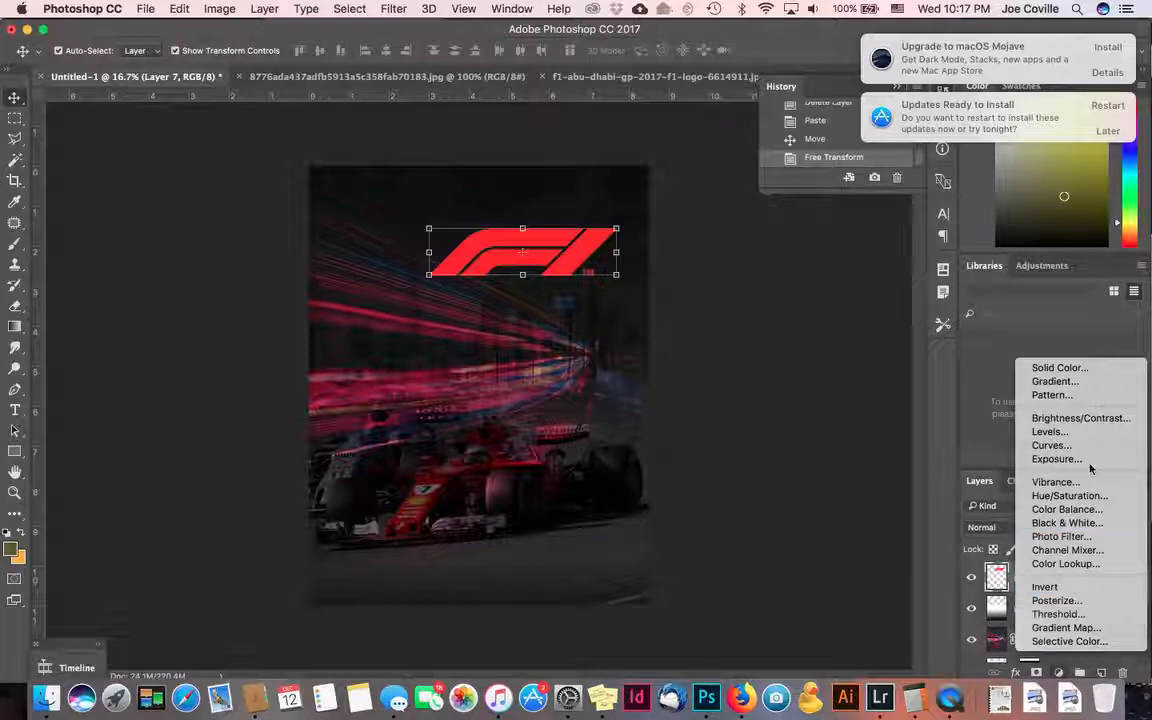
{"action": "left_click", "coordinate": [1086, 418]}
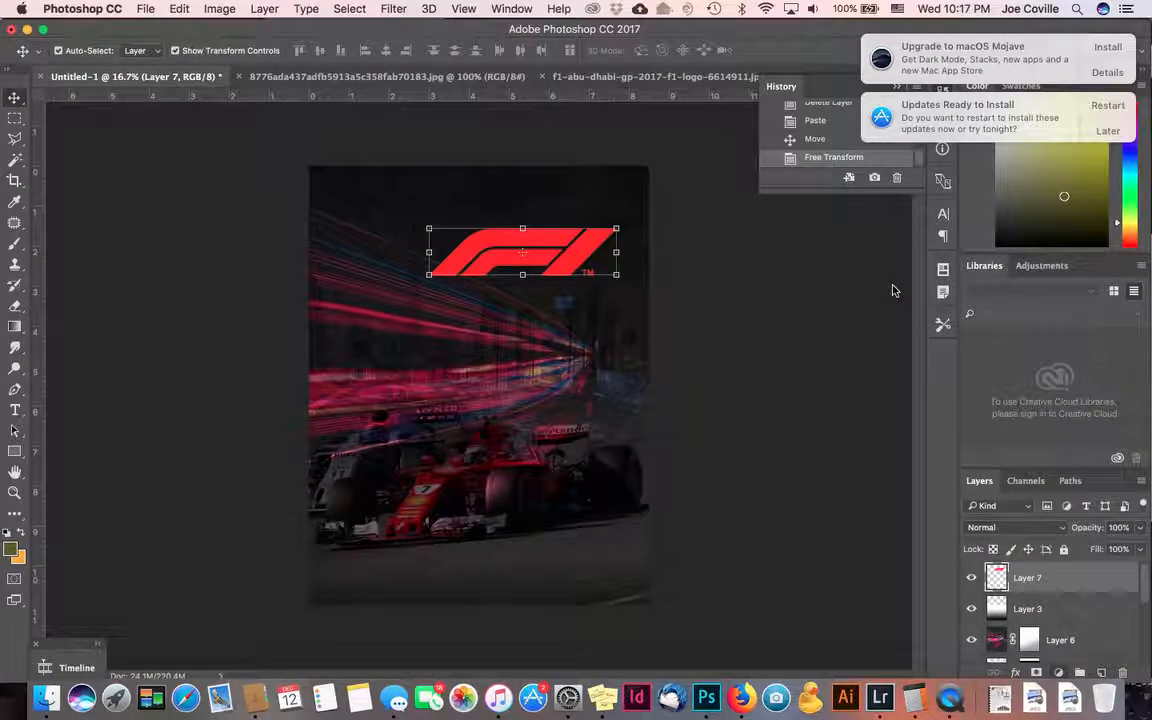
{"action": "left_click_drag", "start_coordinate": [837, 212], "coordinate": [838, 241]}
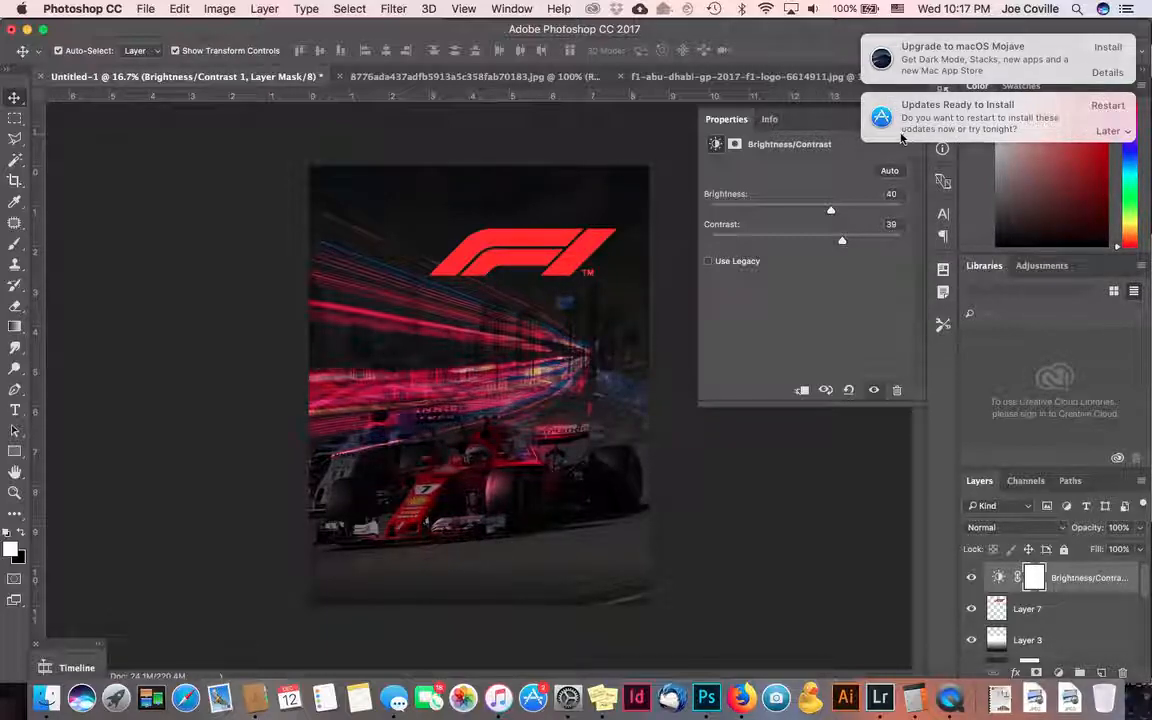
- Postpone the software update notice until tomorrow
{"action": "left_click", "coordinate": [1110, 130]}
{"action": "left_click", "coordinate": [1060, 200]}
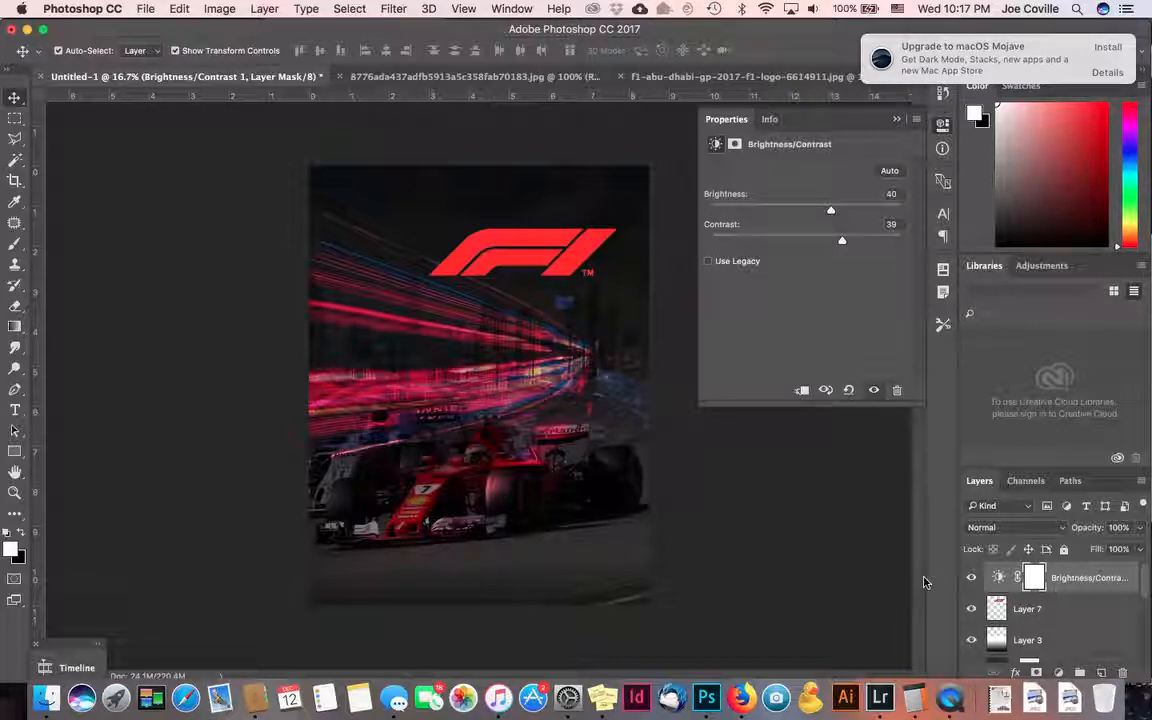
{"action": "left_click", "coordinate": [951, 697]}
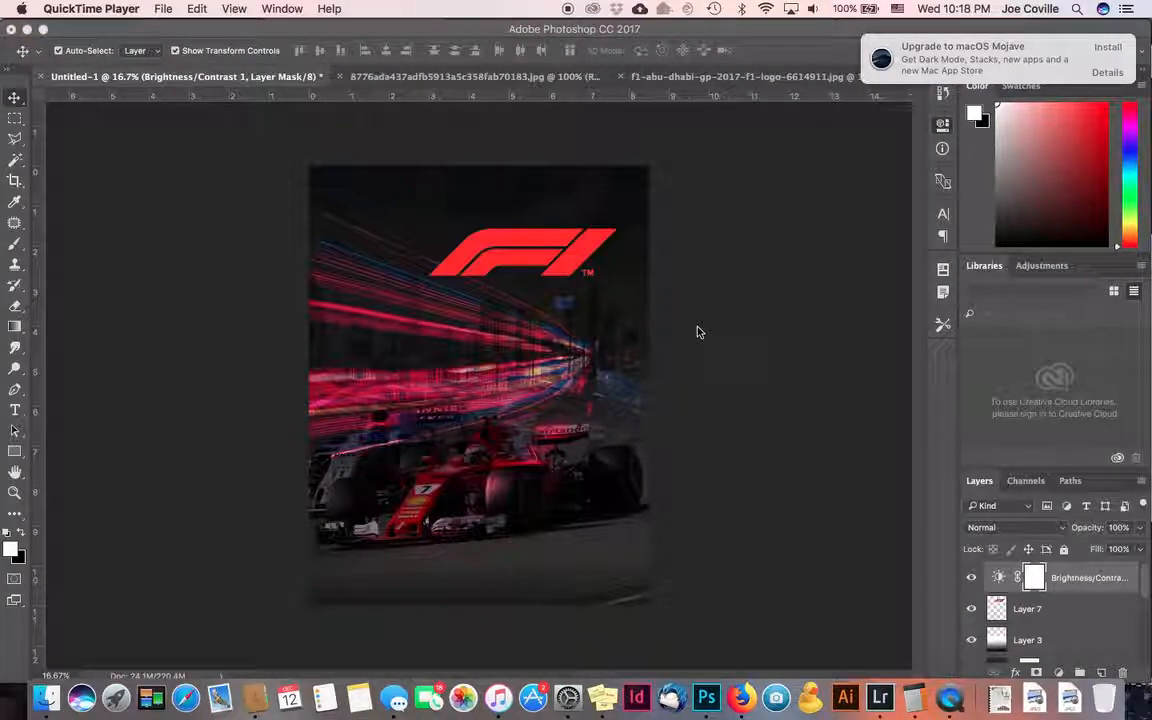